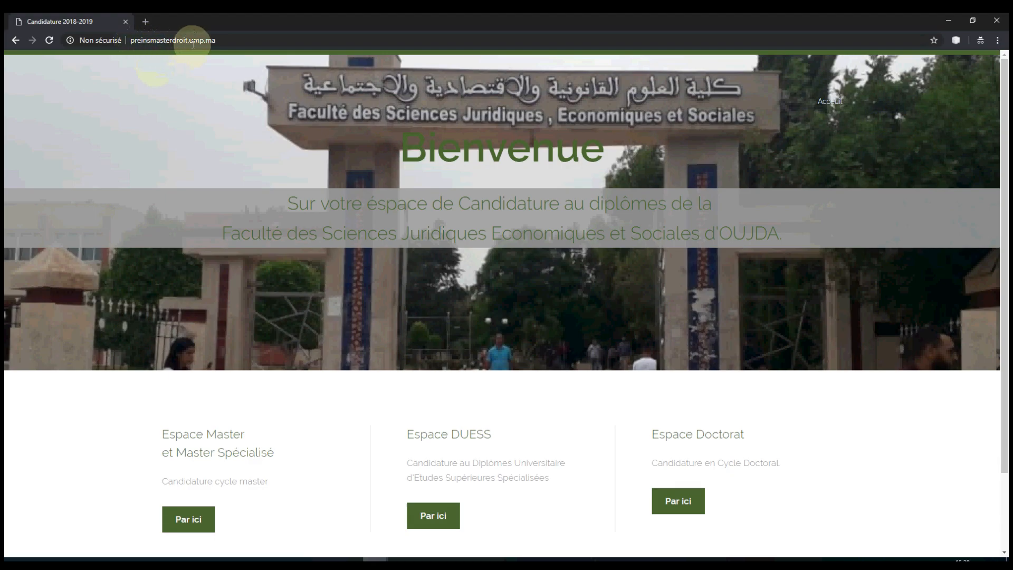
Step: From the FSJES welcome page, open Espace Master and start creating a new candidate account
{"action": "scroll", "coordinate": [394, 334], "scroll_direction": "down", "scroll_amount": 3}
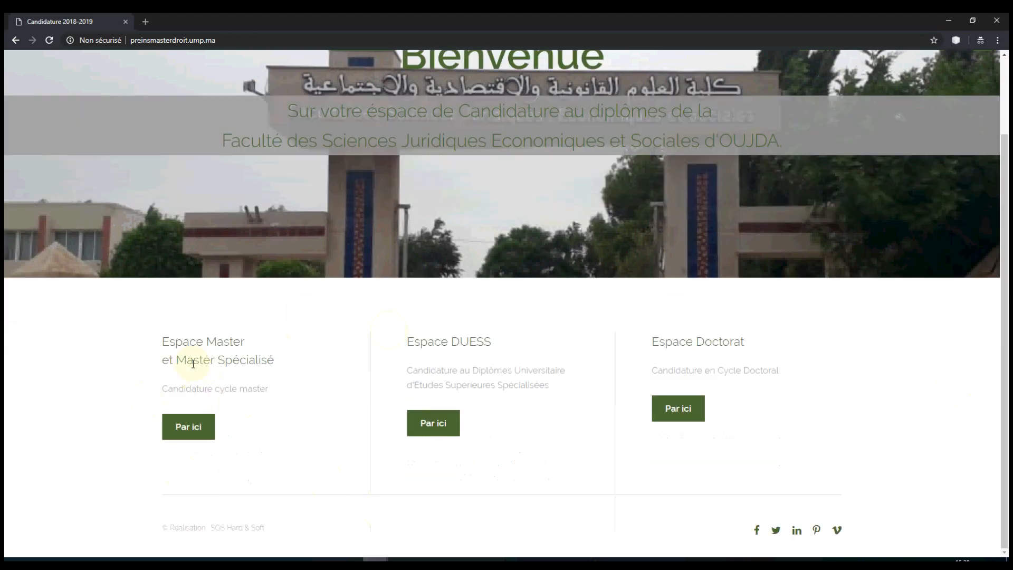
{"action": "left_click", "coordinate": [186, 428]}
{"action": "left_click", "coordinate": [189, 426]}
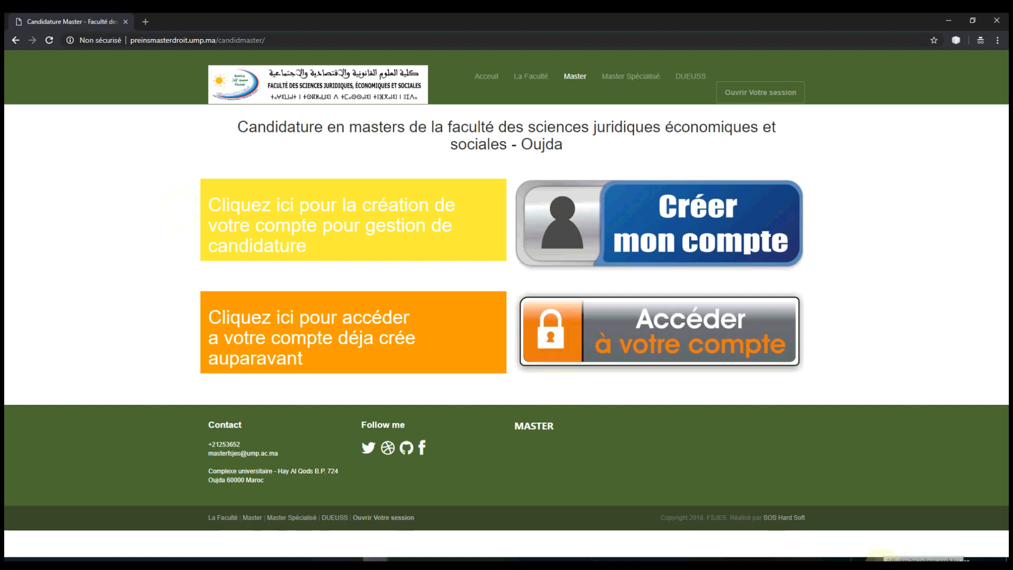
{"action": "left_click", "coordinate": [427, 565]}
{"action": "left_click", "coordinate": [370, 504]}
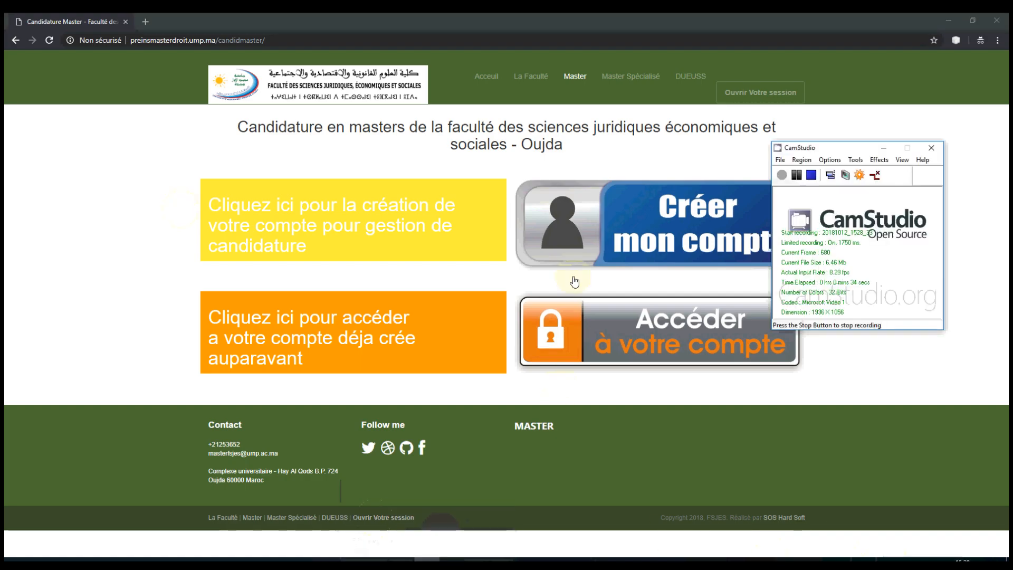
{"action": "left_click", "coordinate": [795, 177]}
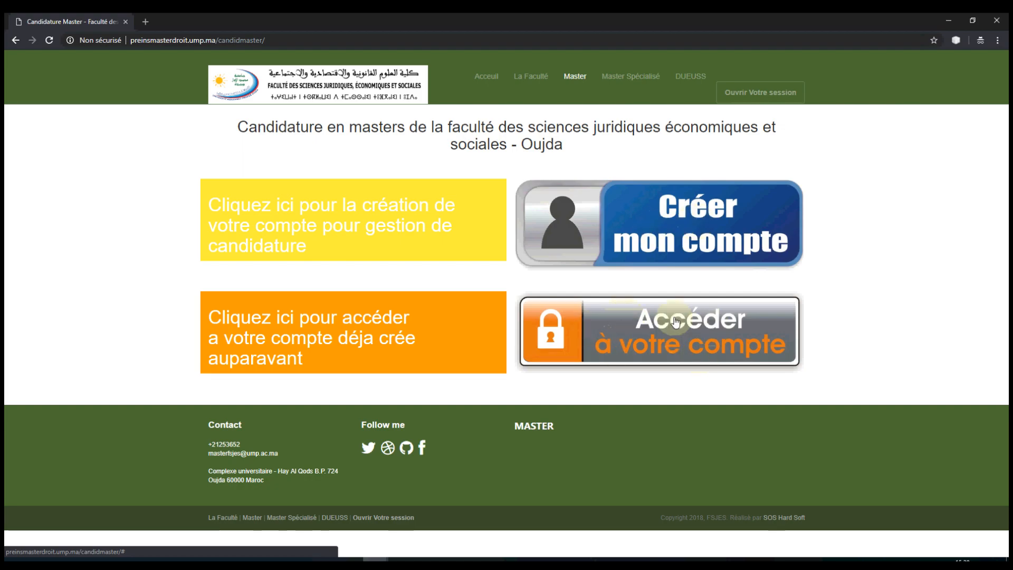
{"action": "left_click", "coordinate": [658, 232]}
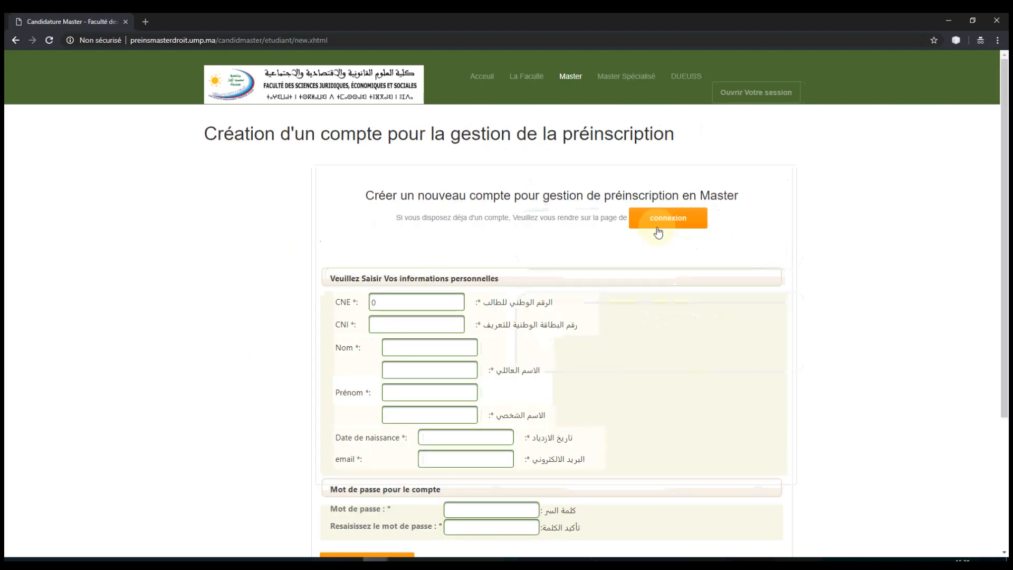
Step: Enter the student's CNE and CNI numbers
{"action": "left_click", "coordinate": [388, 301]}
{"action": "left_click", "coordinate": [393, 325]}
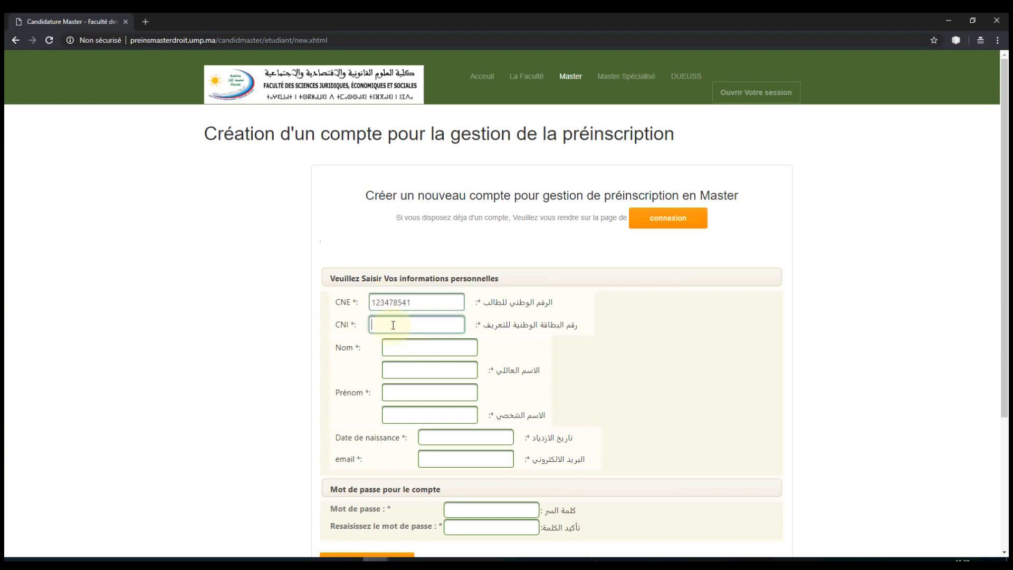
Step: Enter the student's family name and first name in both Latin and Arabic script
{"action": "key", "text": "Tab"}
{"action": "key", "text": "Tab"}
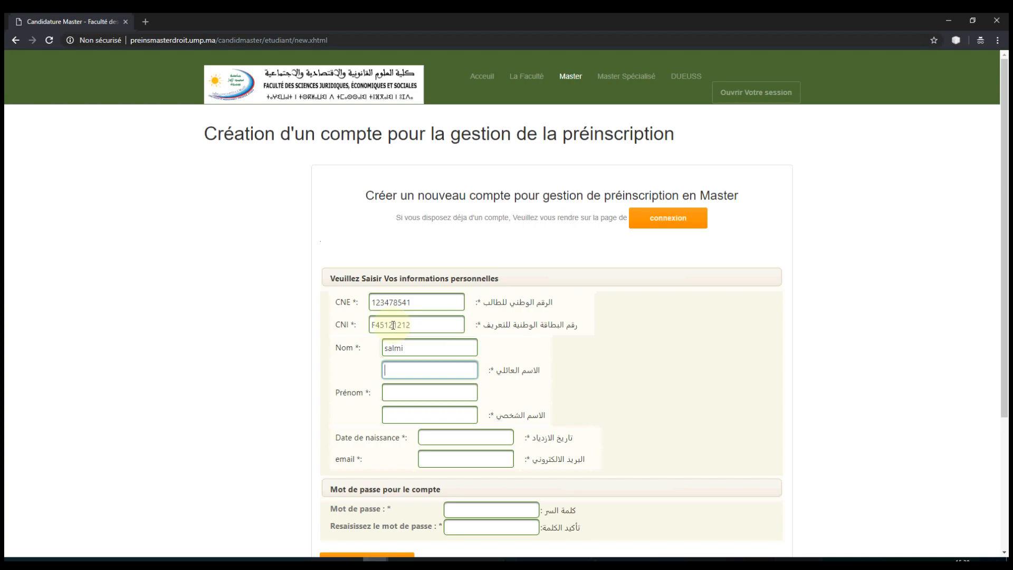
{"action": "key", "text": "Tab"}
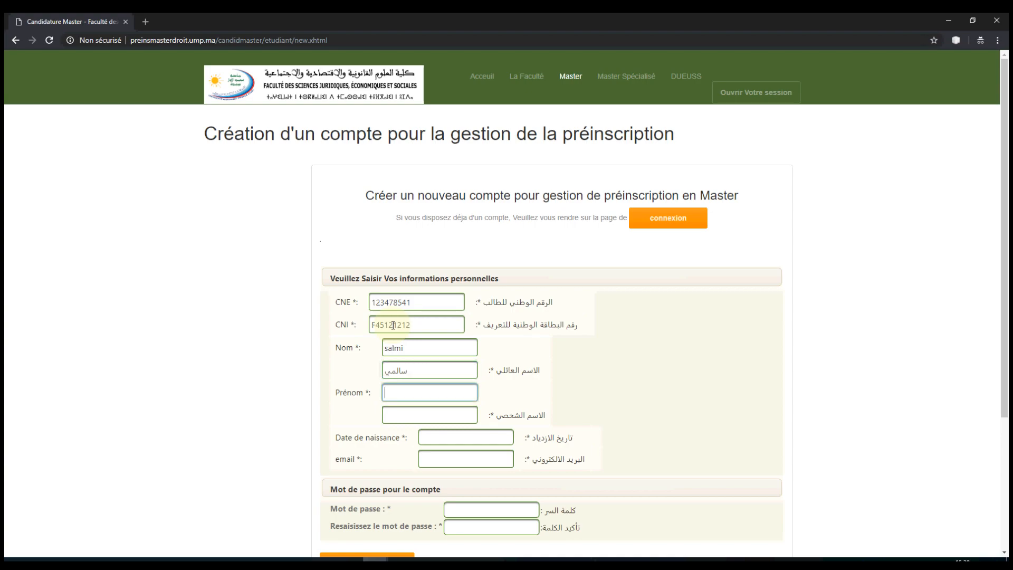
{"action": "key", "text": "Tab"}
{"action": "type", "text": "س"}
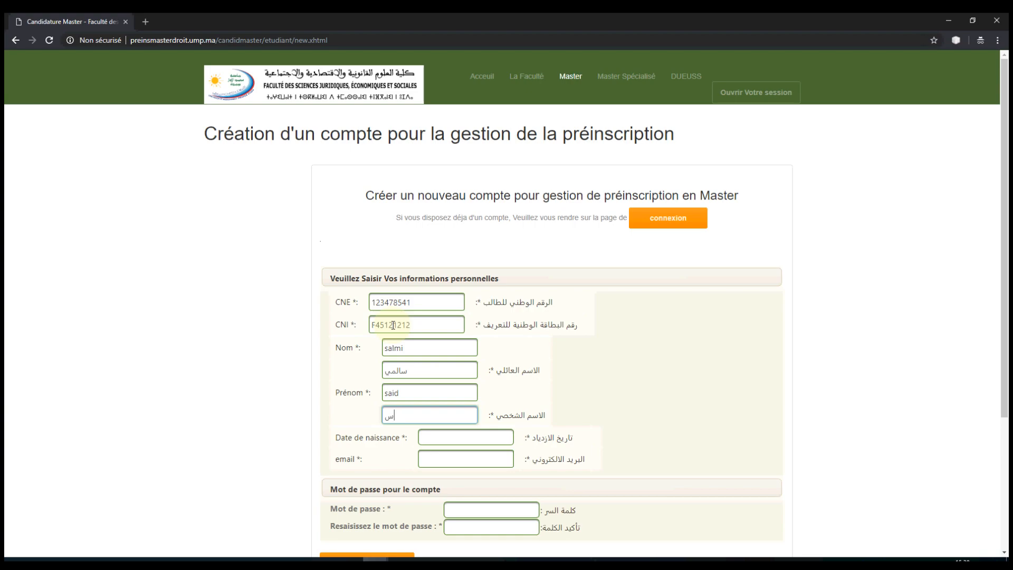
{"action": "type", "text": "ف"}
{"action": "key", "text": "BackSpace"}
{"action": "key", "text": "Tab"}
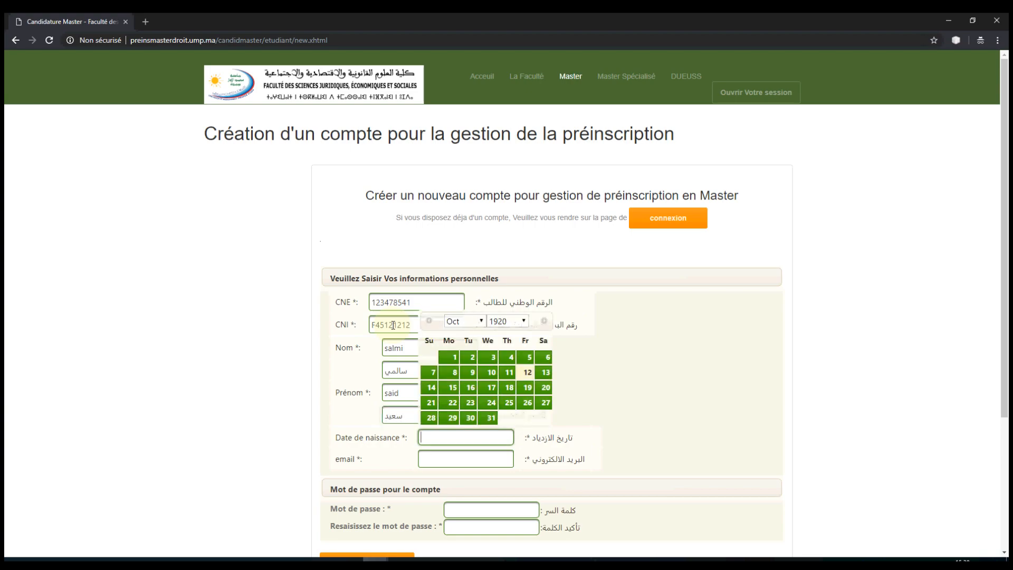
{"action": "left_click", "coordinate": [523, 321]}
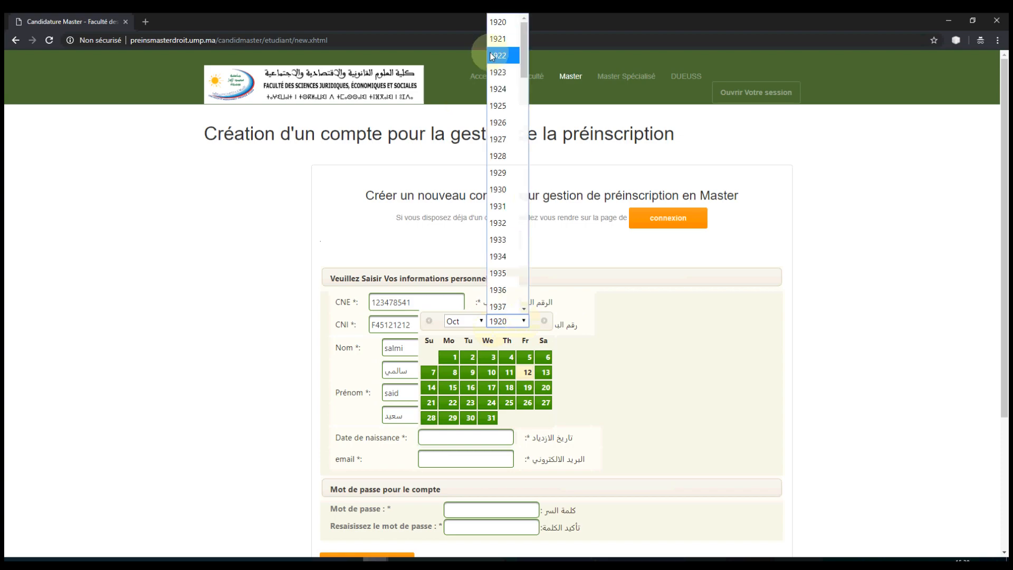
{"action": "scroll", "coordinate": [502, 148], "scroll_direction": "down", "scroll_amount": 15}
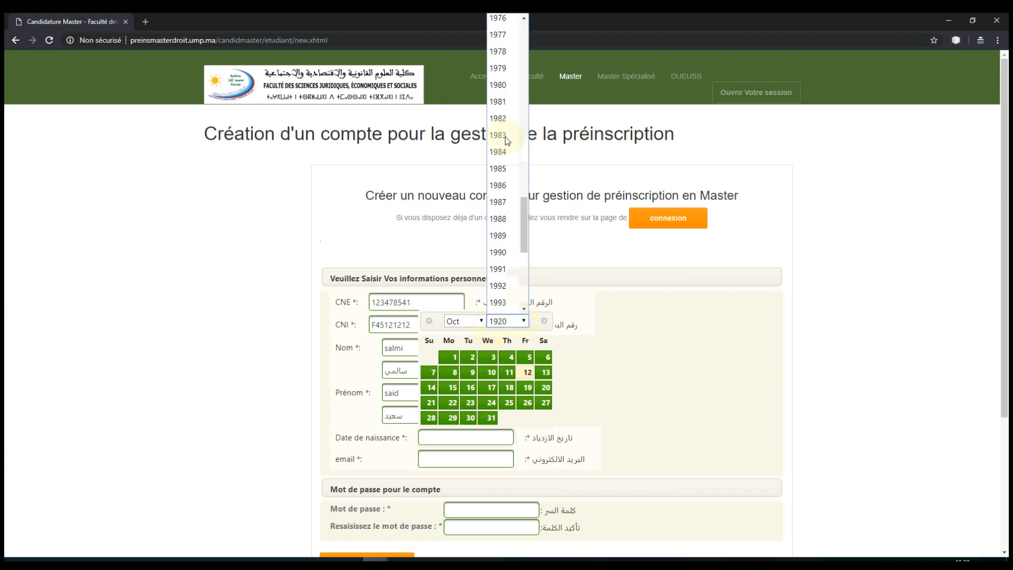
{"action": "left_click", "coordinate": [498, 285]}
{"action": "left_click", "coordinate": [478, 326]}
{"action": "left_click", "coordinate": [453, 417]}
{"action": "left_click", "coordinate": [506, 358]}
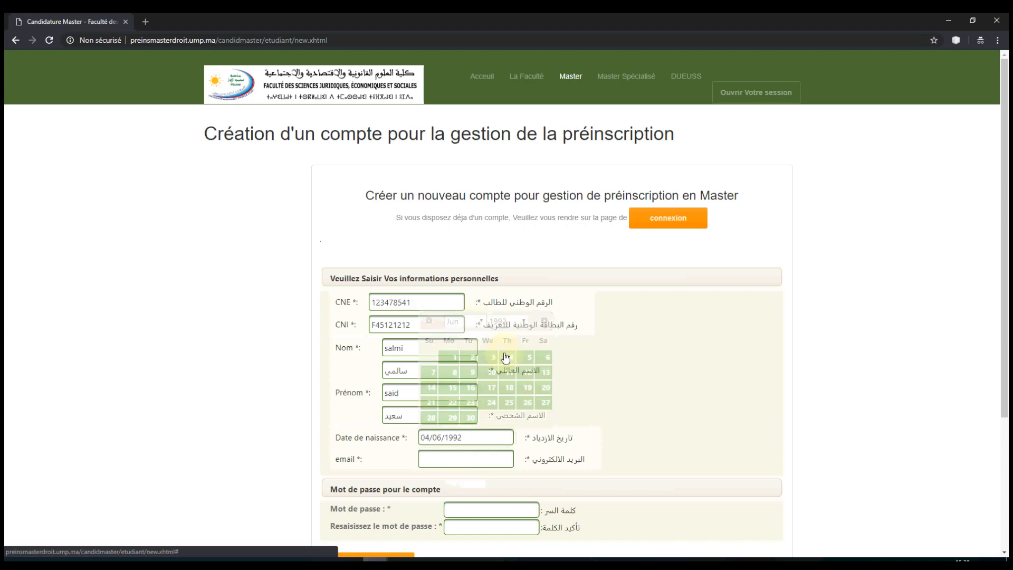
Step: Enter the student's e-mail address
{"action": "left_click", "coordinate": [443, 460]}
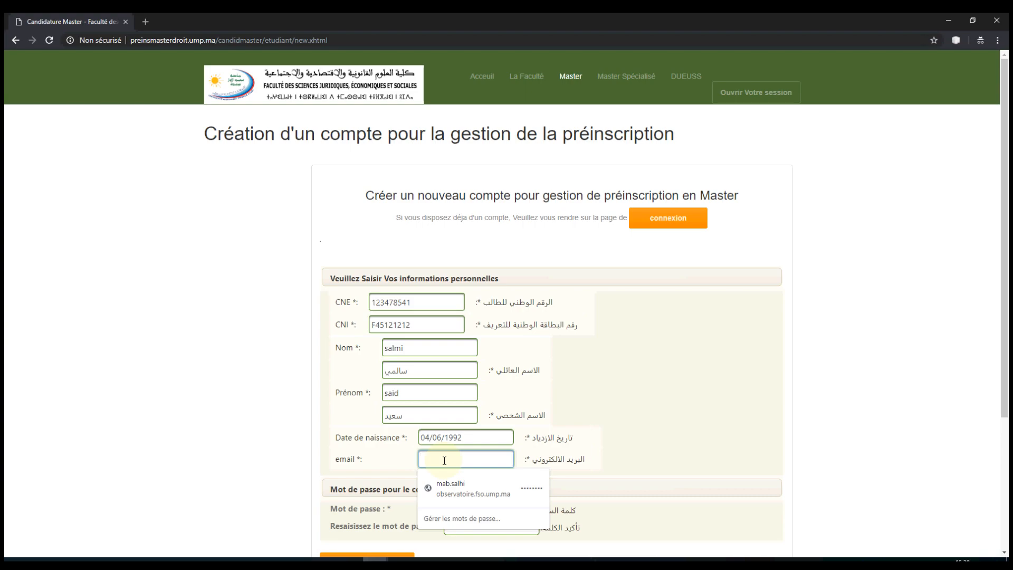
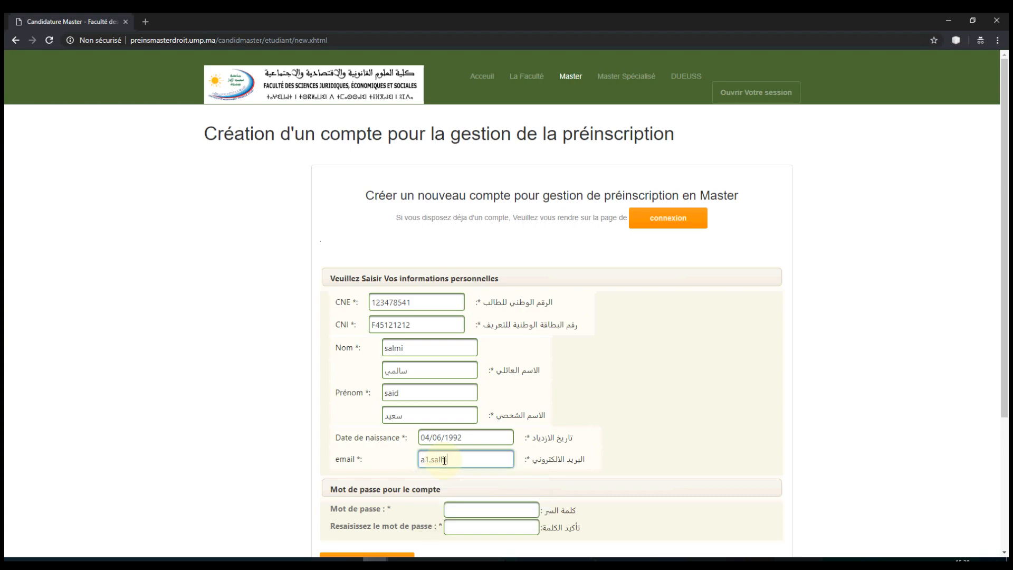
Step: Set and confirm the account password, then submit the account details
{"action": "left_click", "coordinate": [479, 511]}
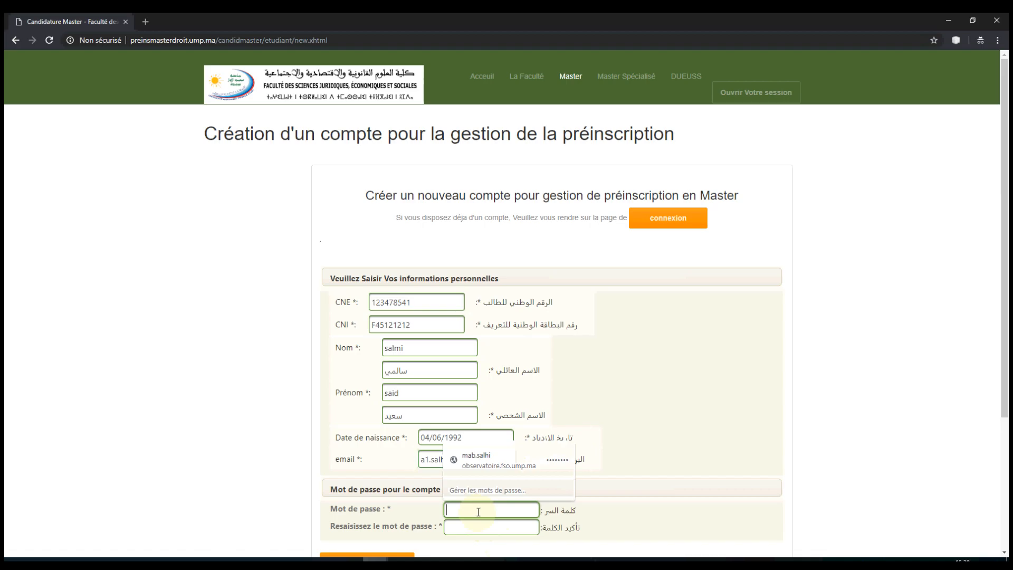
{"action": "scroll", "coordinate": [478, 511], "scroll_direction": "down", "scroll_amount": 4}
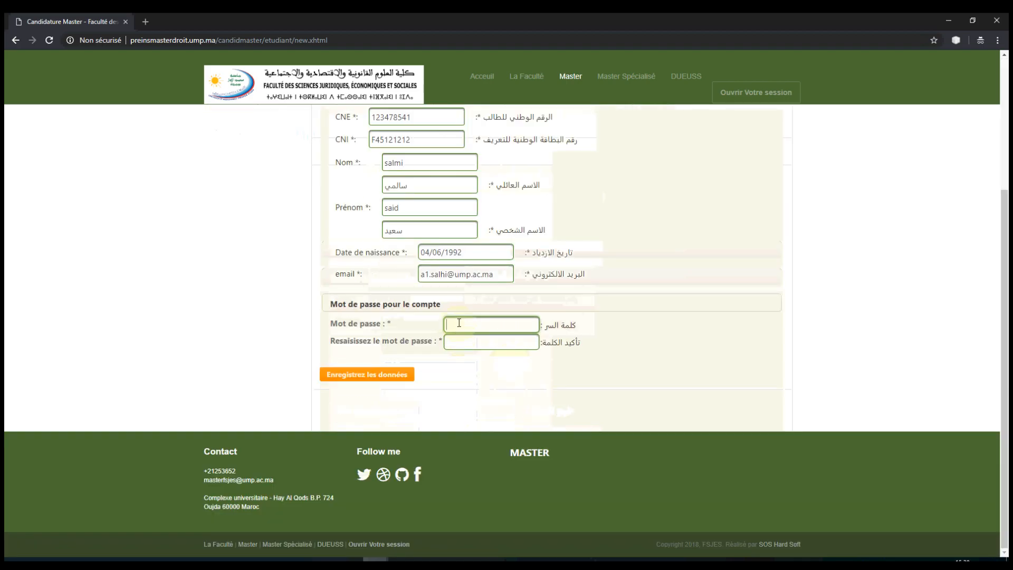
{"action": "type", "text": "••"}
{"action": "key", "text": "Tab"}
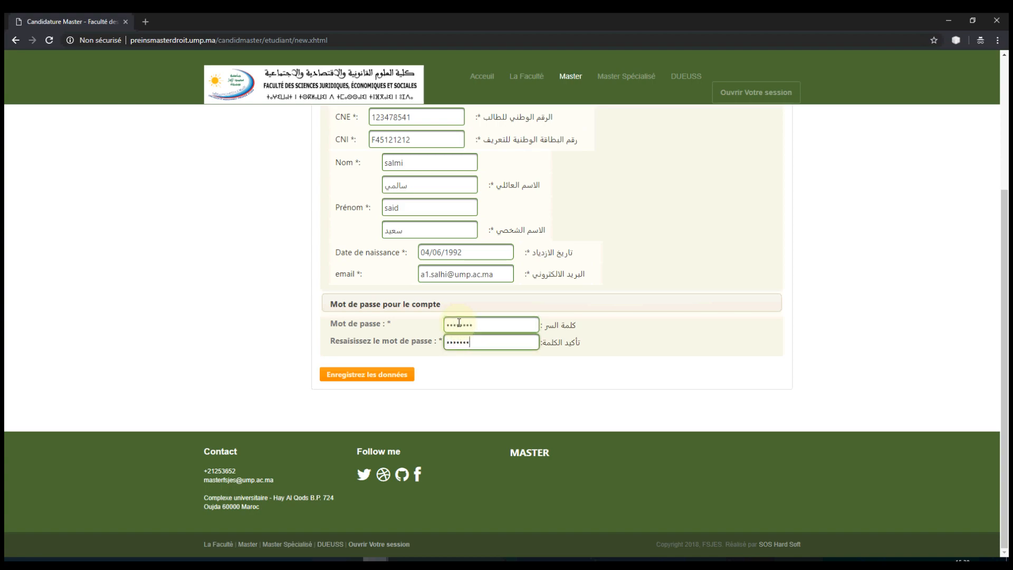
{"action": "left_click", "coordinate": [376, 378]}
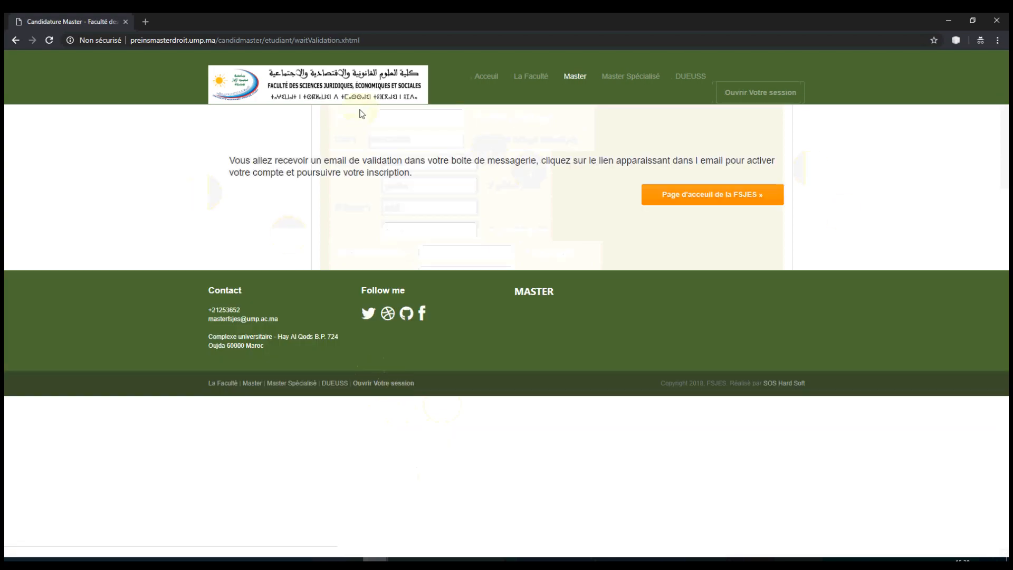
Step: Open the masterfsjes confirmation e-mail and follow its account validation link
{"action": "left_click", "coordinate": [739, 193]}
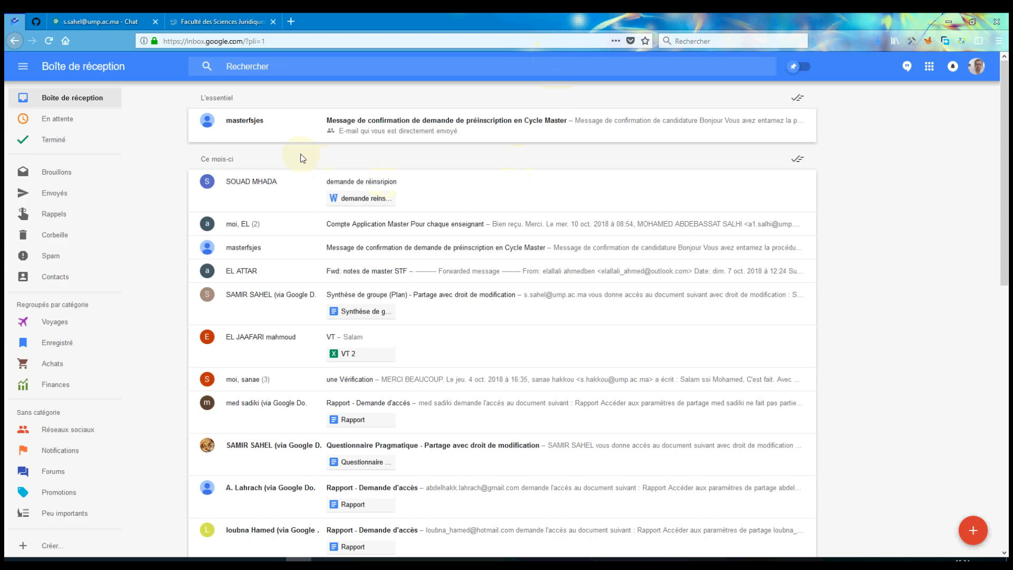
{"action": "left_click", "coordinate": [357, 125]}
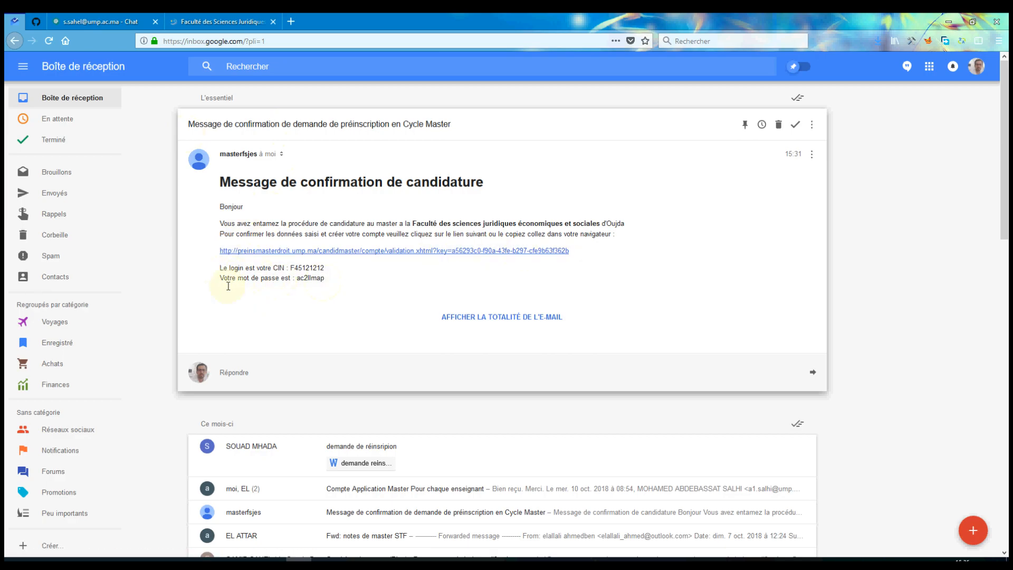
{"action": "left_click", "coordinate": [449, 255]}
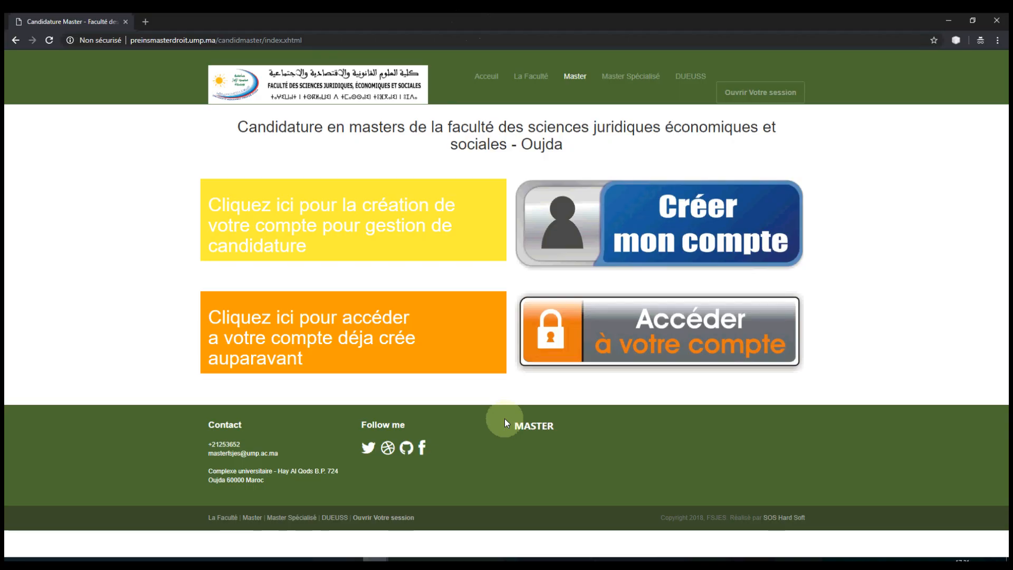
Step: Log in with the CNI number and password, then go to the personal candidate space
{"action": "left_click", "coordinate": [663, 338]}
{"action": "left_click", "coordinate": [597, 295]}
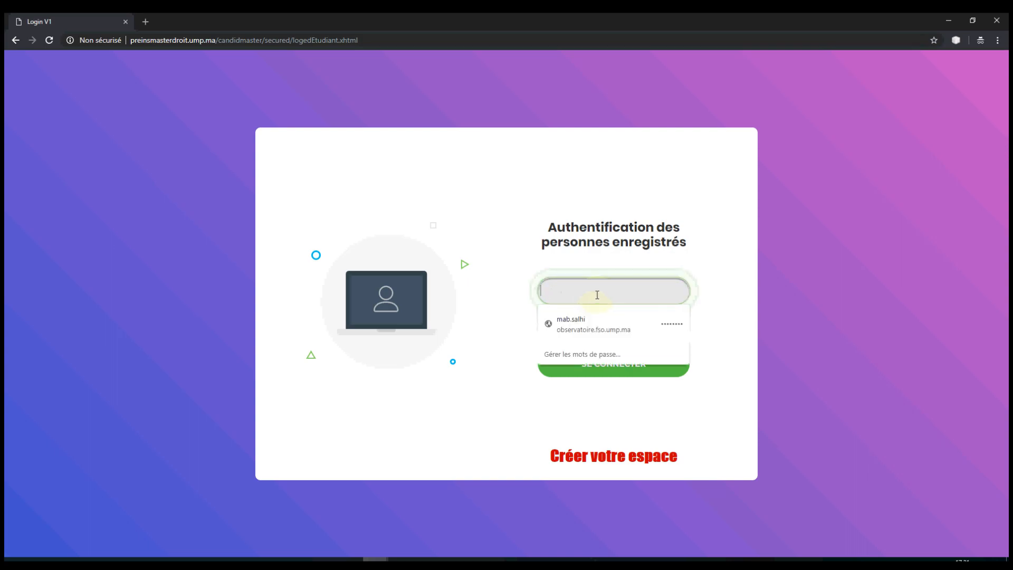
{"action": "key", "text": "Tab"}
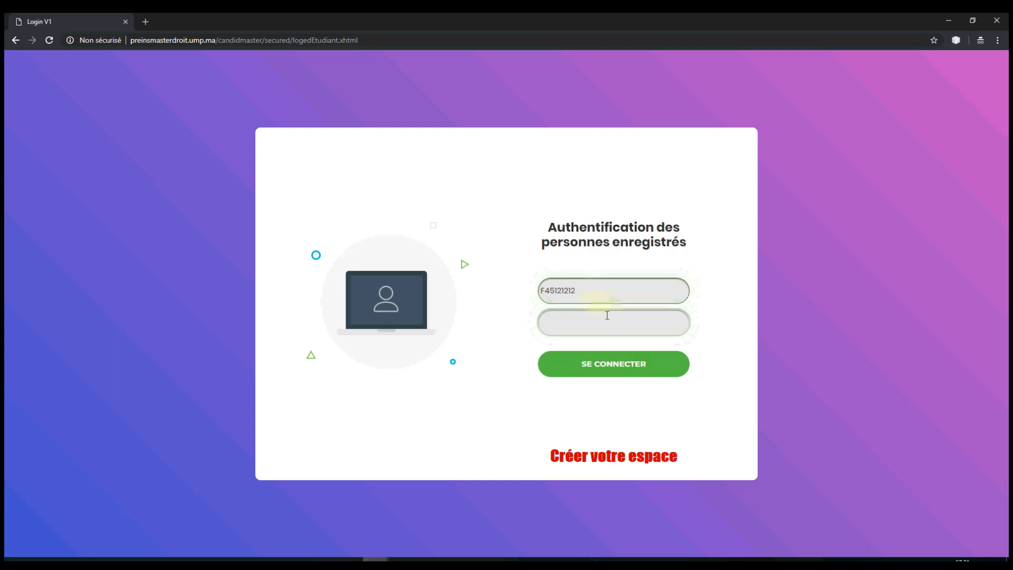
{"action": "type", "text": "********"}
{"action": "key", "text": "Return"}
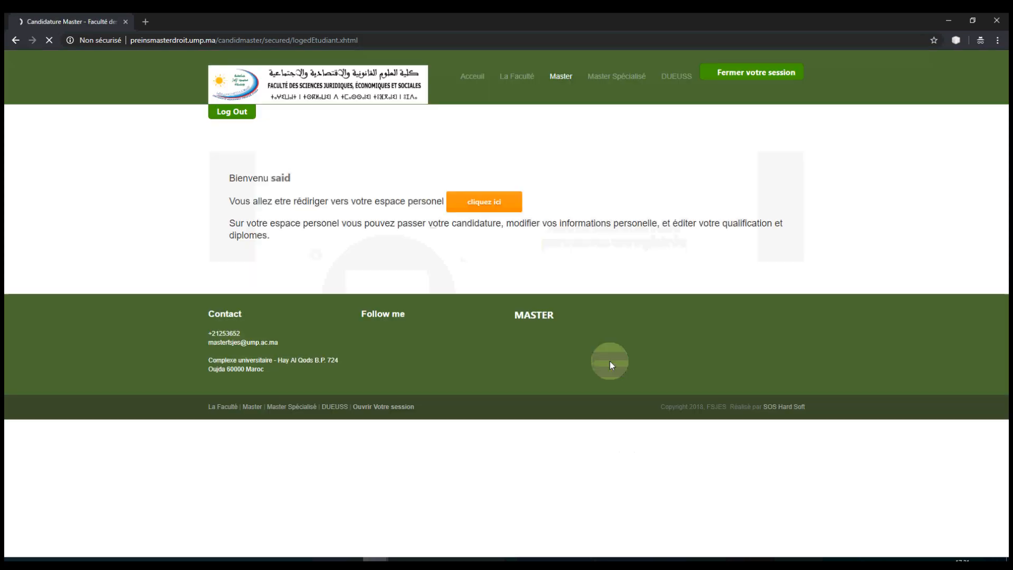
{"action": "left_click", "coordinate": [486, 204]}
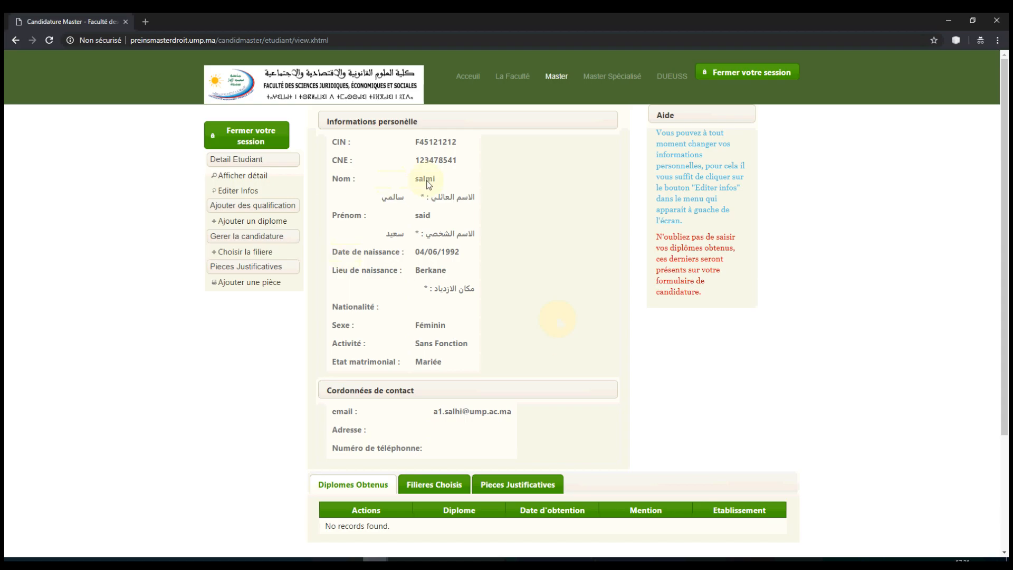
Step: Upload the Perso image from the InscMaster folder as the identity photo
{"action": "left_click", "coordinate": [239, 192]}
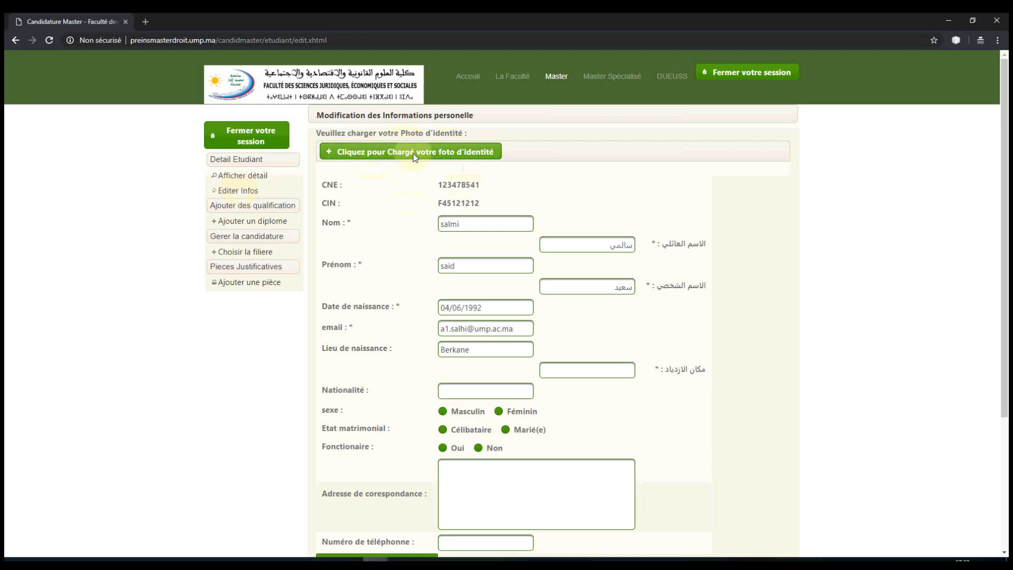
{"action": "left_click", "coordinate": [417, 156]}
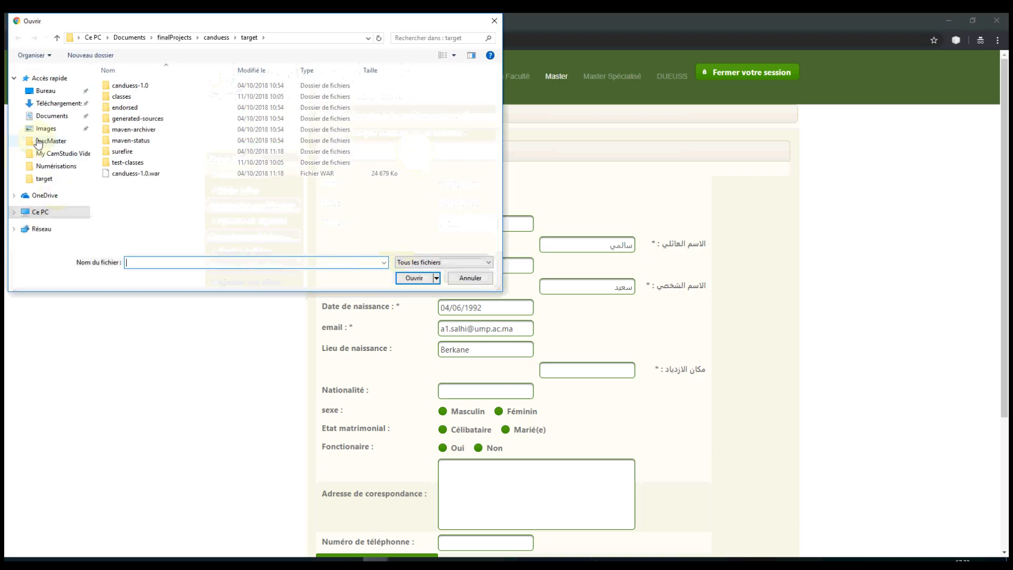
{"action": "left_click", "coordinate": [38, 142]}
{"action": "left_click", "coordinate": [131, 167]}
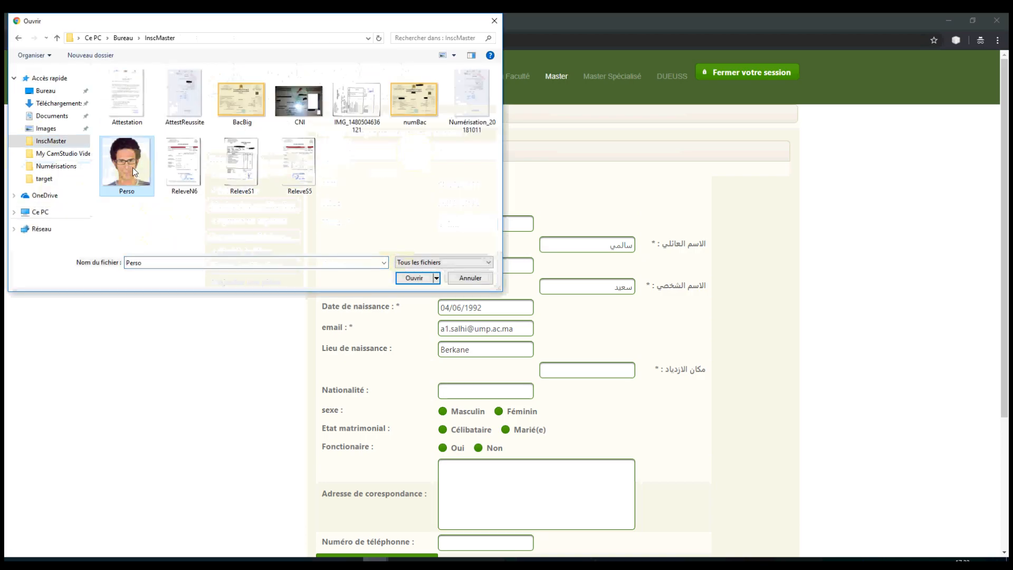
{"action": "left_click", "coordinate": [406, 281]}
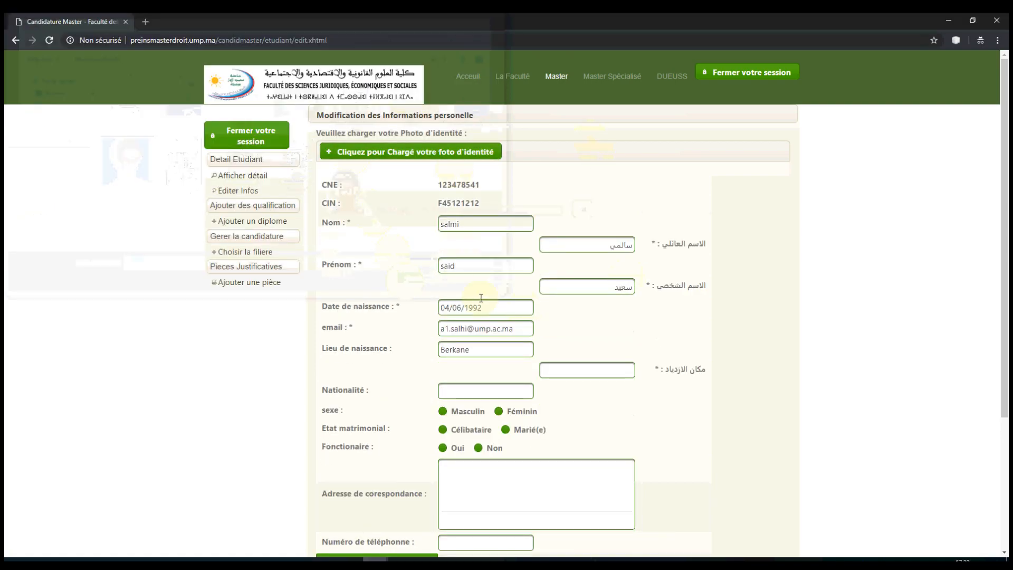
Step: Enter the birthplace in Arabic and Marocaine as the nationality
{"action": "left_click", "coordinate": [593, 372]}
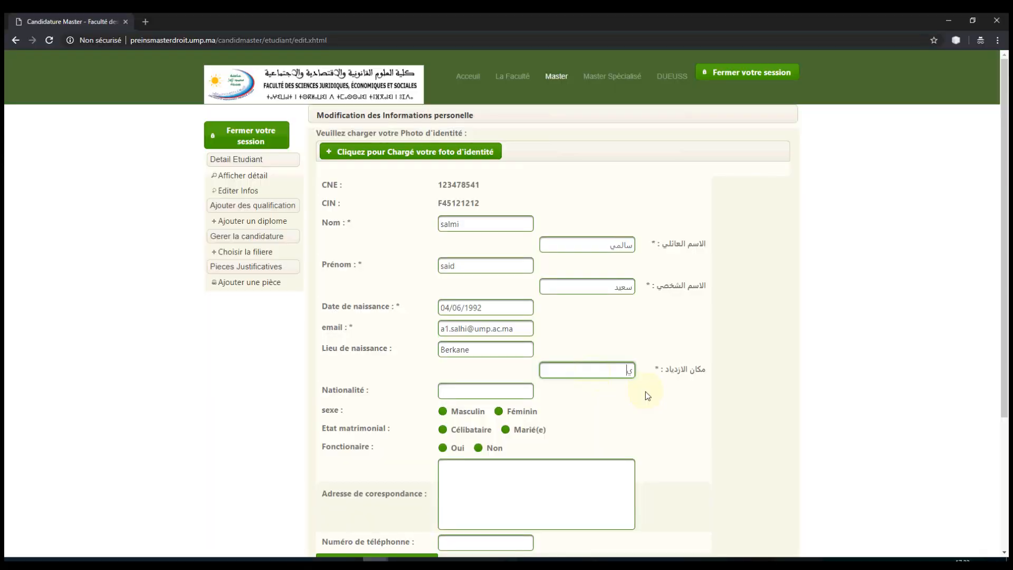
{"action": "type", "text": "بركام"}
{"action": "key", "text": "BackSpace"}
{"action": "type", "text": "ن"}
{"action": "key", "text": "Tab"}
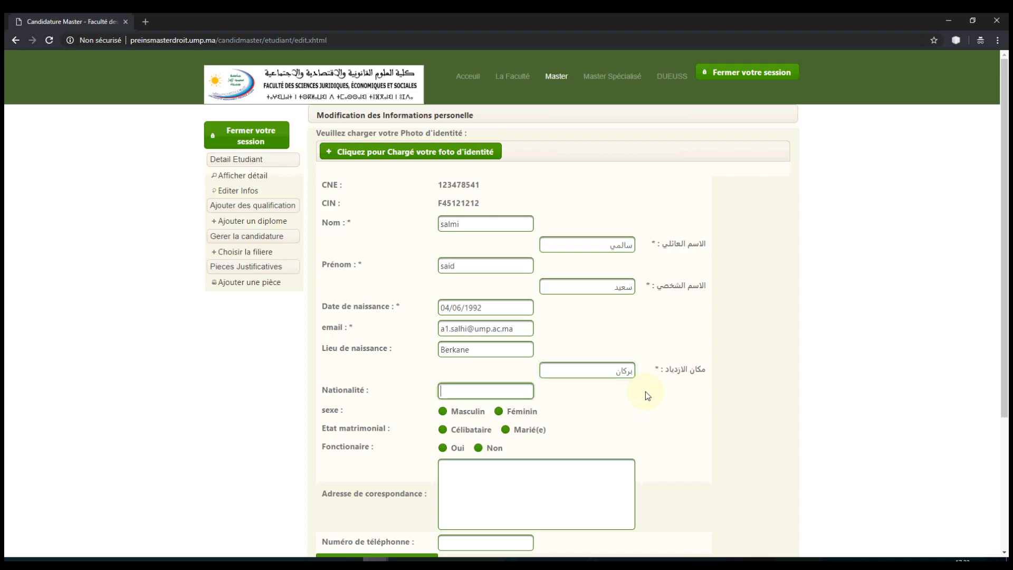
{"action": "type", "text": "Marocaine"}
{"action": "key", "text": "Tab"}
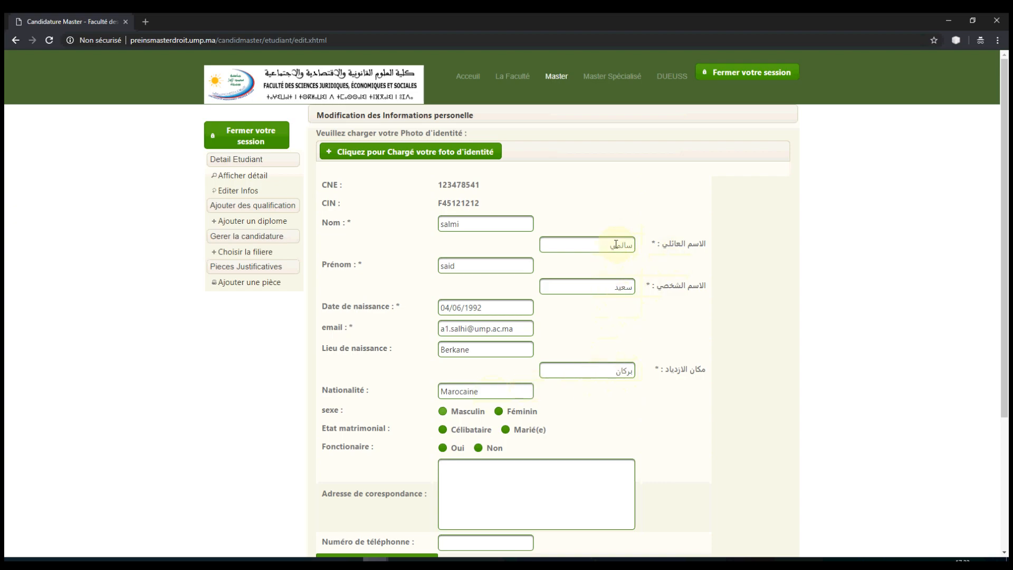
Step: Choose Masculin, Célibataire and mark the applicant as not a civil servant
{"action": "scroll", "coordinate": [517, 348], "scroll_direction": "down", "scroll_amount": 2}
{"action": "left_click", "coordinate": [443, 308]}
{"action": "left_click", "coordinate": [443, 325]}
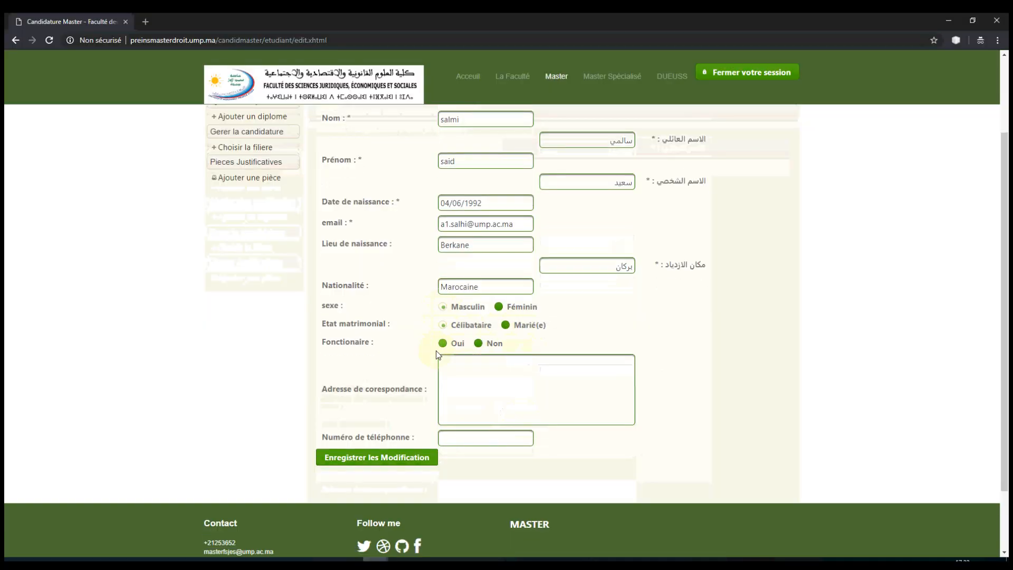
{"action": "left_click", "coordinate": [478, 344]}
Step: Enter the correspondence address and phone number, then save the profile changes
{"action": "left_click", "coordinate": [444, 374]}
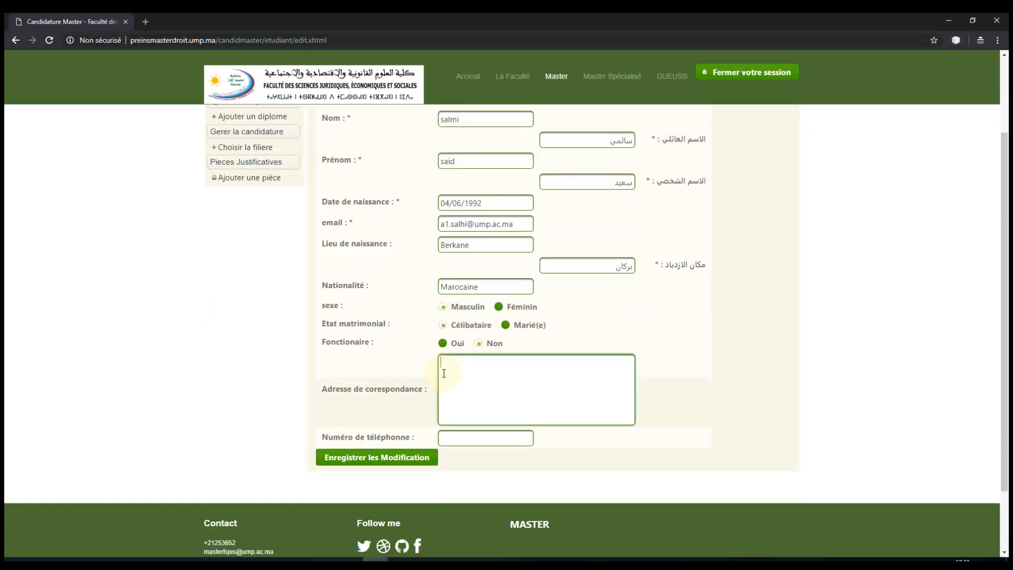
{"action": "key", "text": "Tab"}
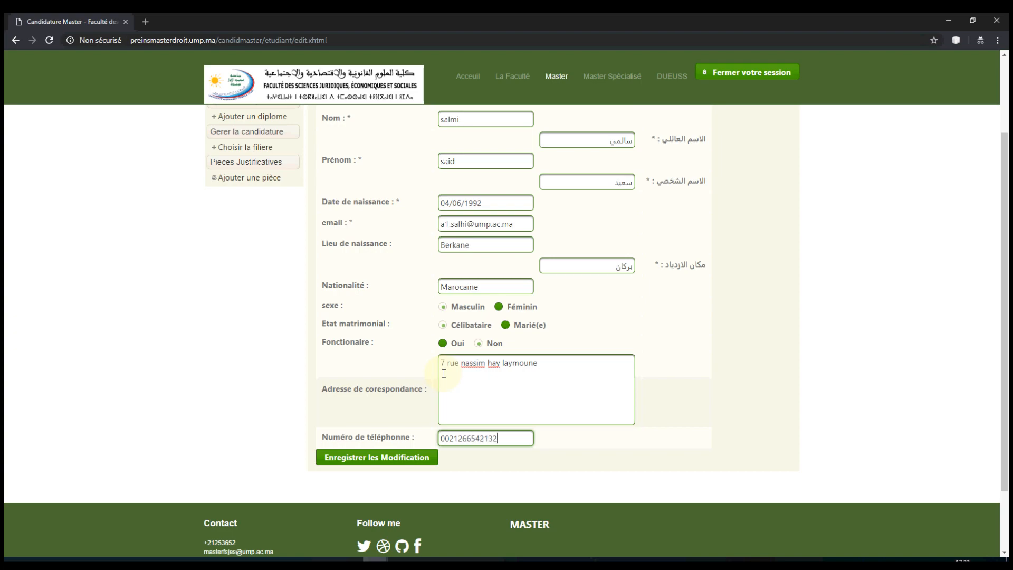
{"action": "left_click", "coordinate": [374, 458]}
Step: Reopen the personal information form via Editer Infos
{"action": "scroll", "coordinate": [618, 238], "scroll_direction": "down", "scroll_amount": 5}
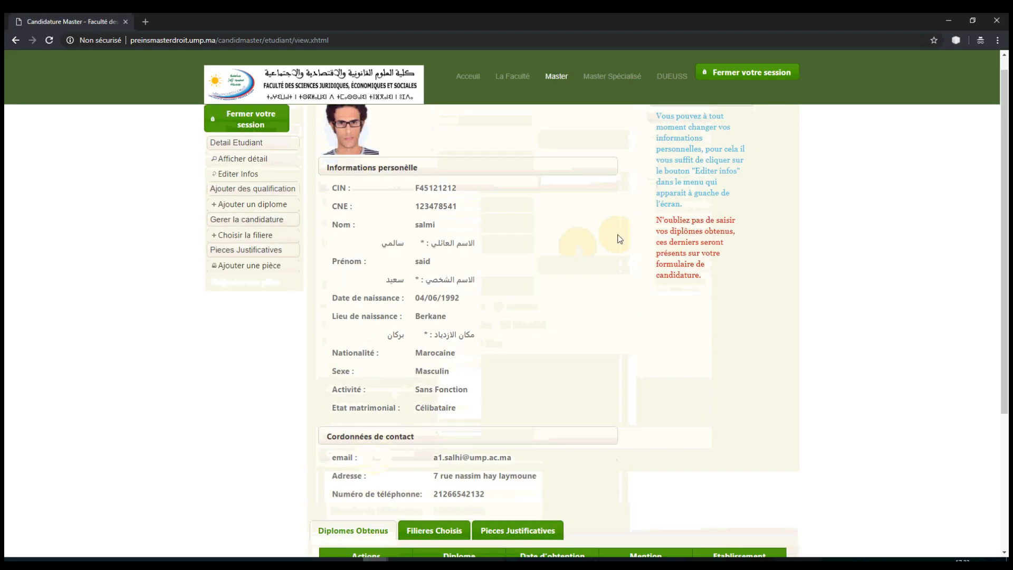
{"action": "scroll", "coordinate": [619, 239], "scroll_direction": "up", "scroll_amount": 4}
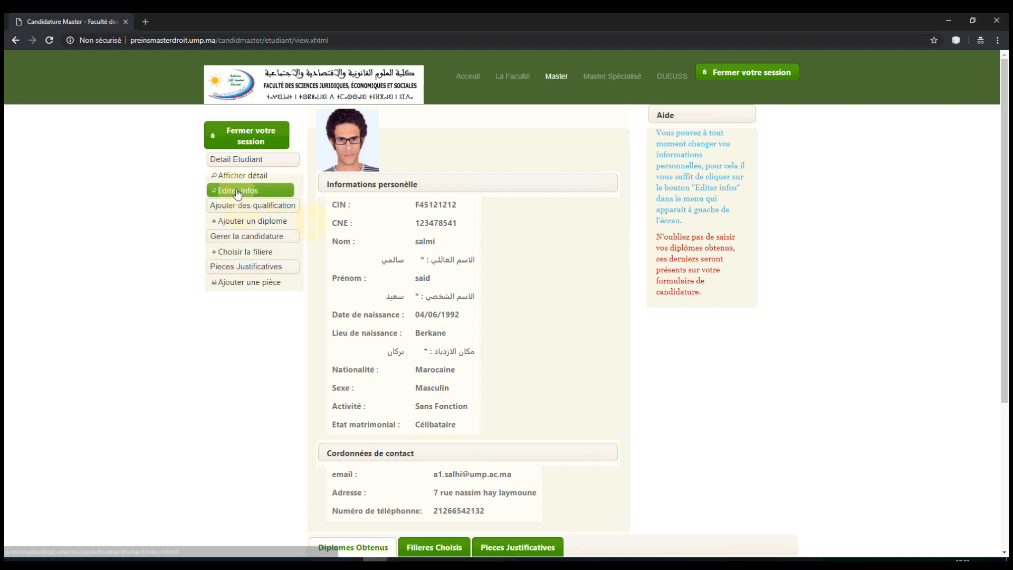
{"action": "left_click", "coordinate": [237, 192]}
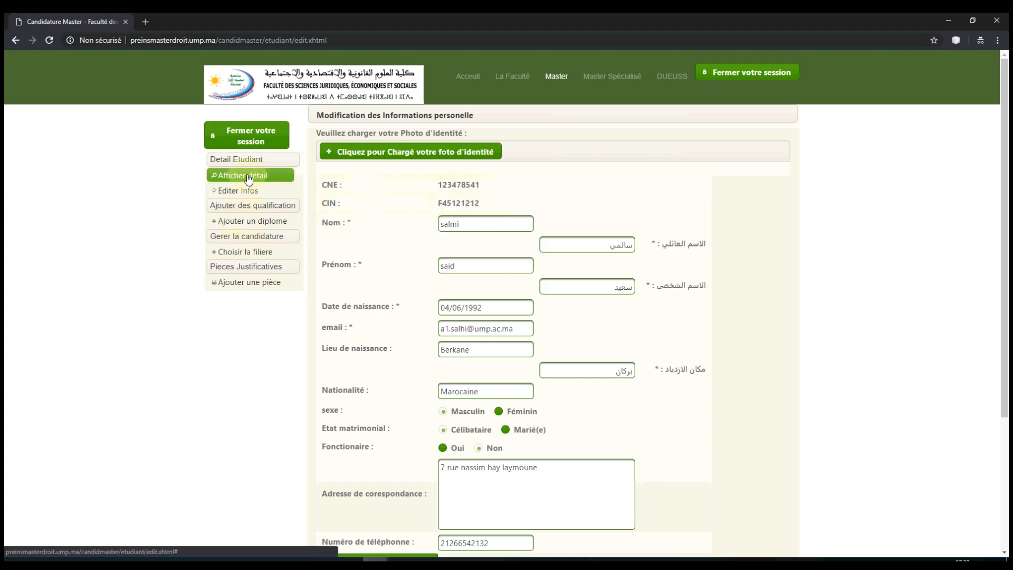
Step: Add a new diploma with obtention date 11/07/2017
{"action": "left_click", "coordinate": [249, 223]}
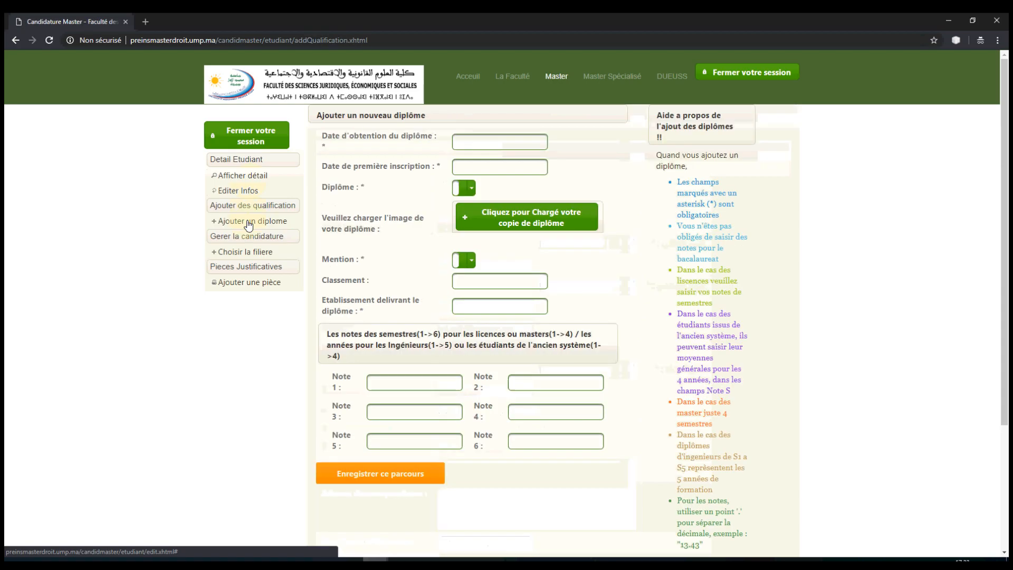
{"action": "left_click", "coordinate": [469, 141]}
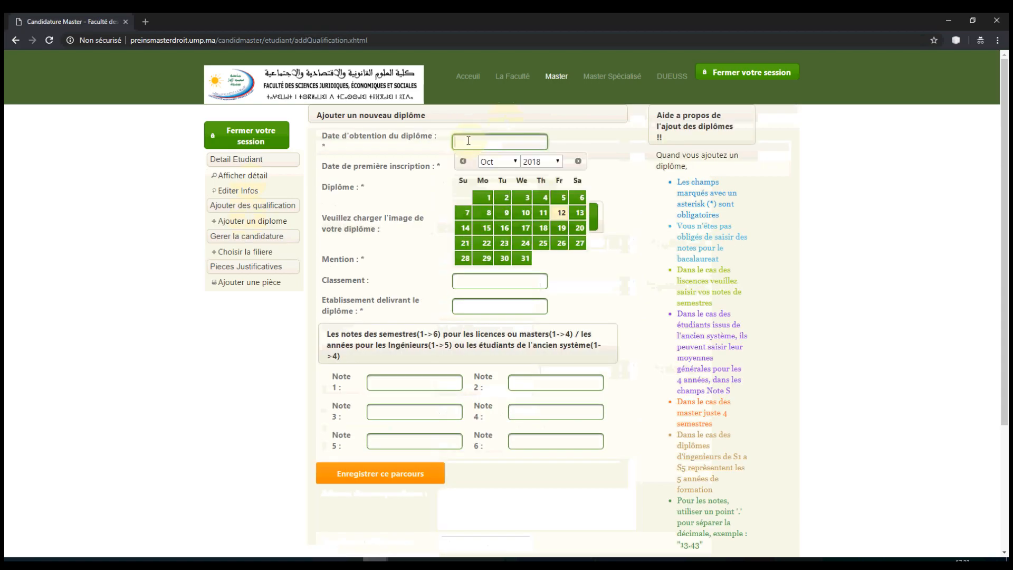
{"action": "left_click", "coordinate": [558, 161]}
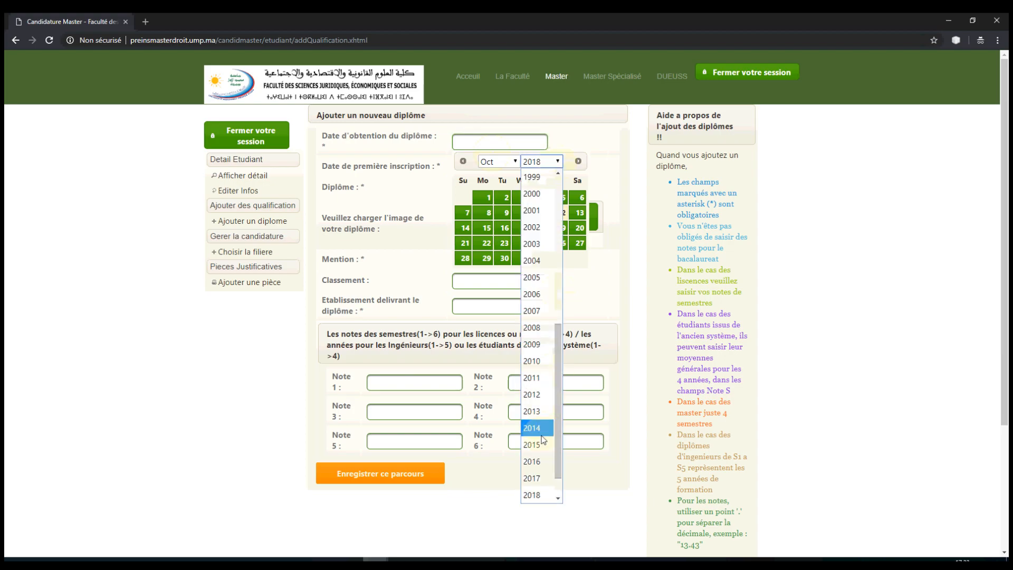
{"action": "left_click", "coordinate": [534, 478]}
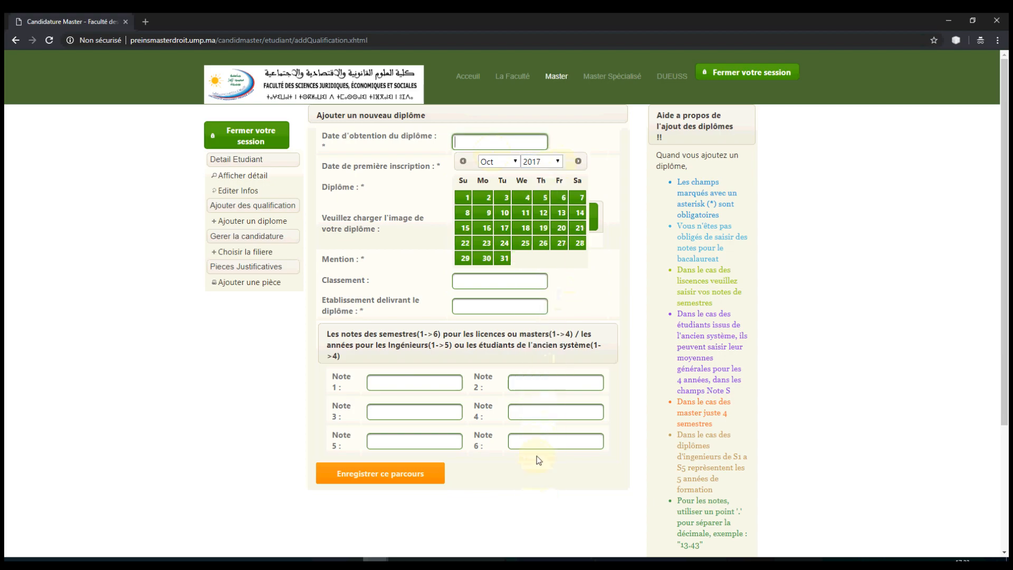
{"action": "left_click", "coordinate": [494, 161]}
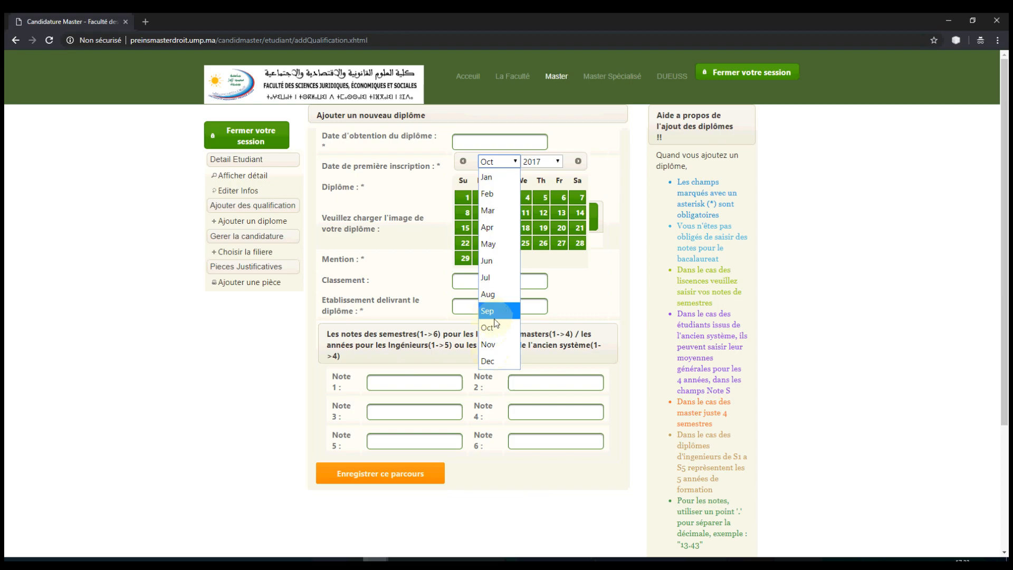
{"action": "left_click", "coordinate": [496, 277]}
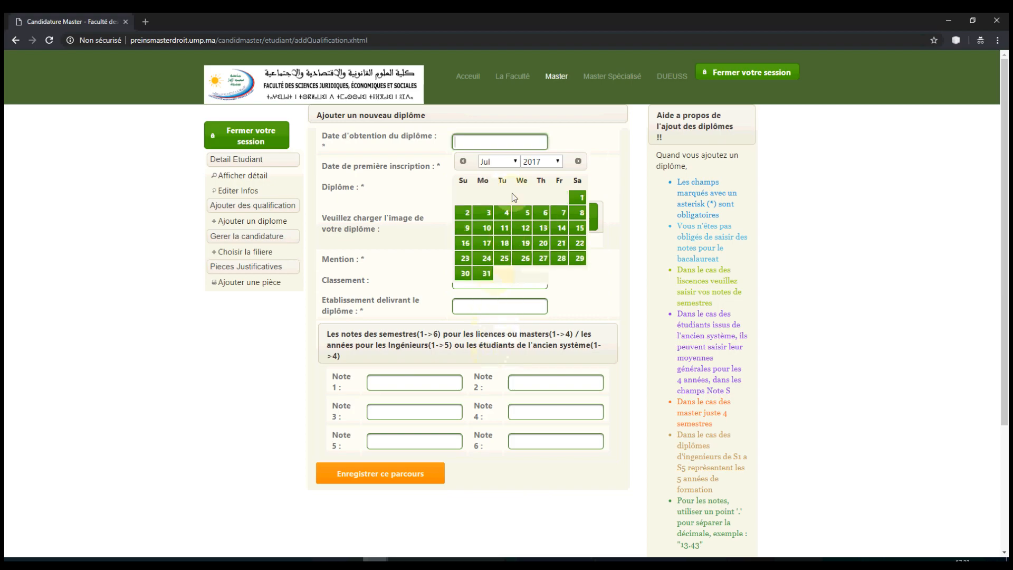
{"action": "left_click", "coordinate": [504, 230]}
Step: Set the first inscription date to 24/09/2014 and start the diploma copy upload
{"action": "left_click", "coordinate": [527, 168]}
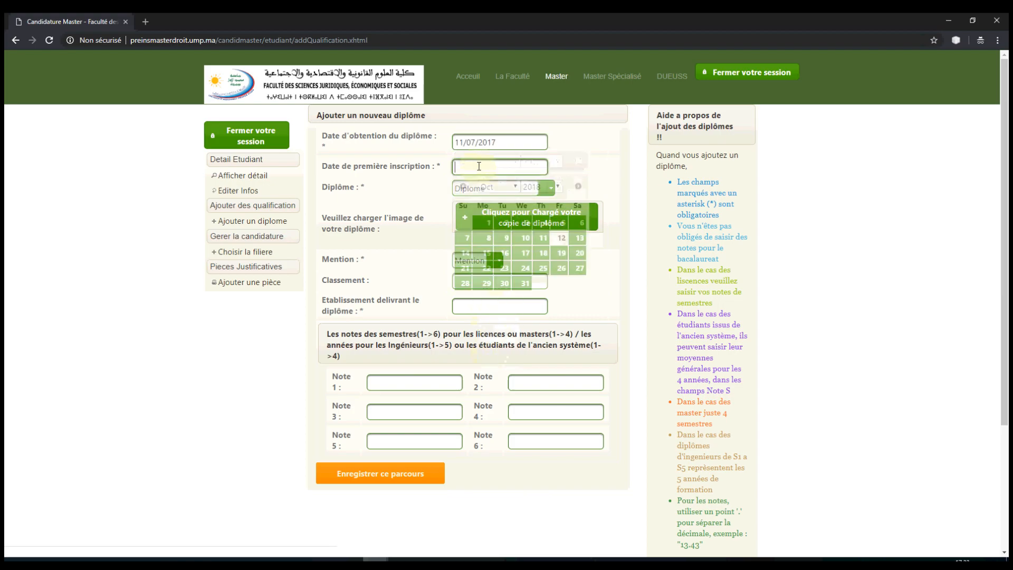
{"action": "left_click", "coordinate": [559, 189]}
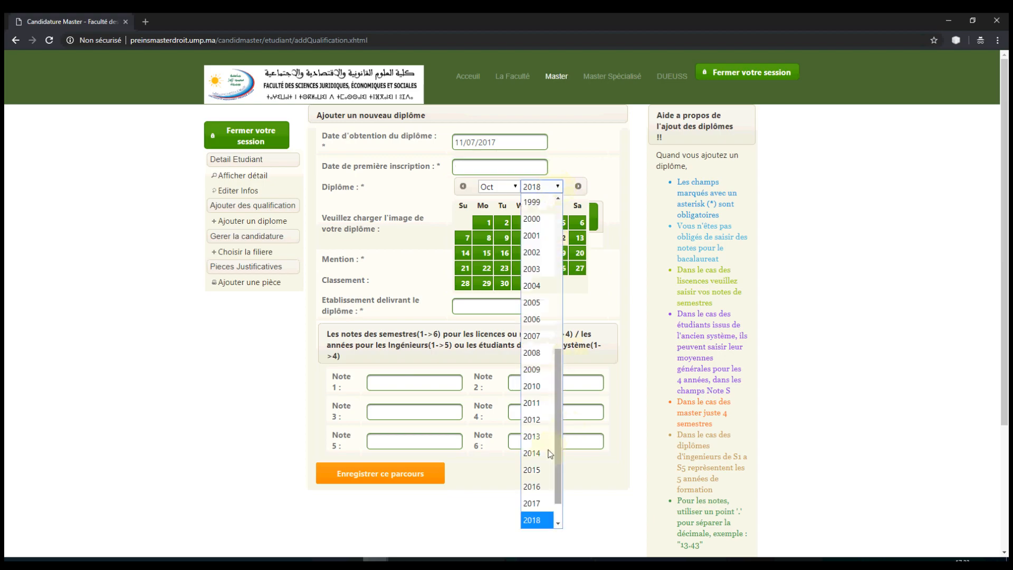
{"action": "left_click", "coordinate": [532, 455]}
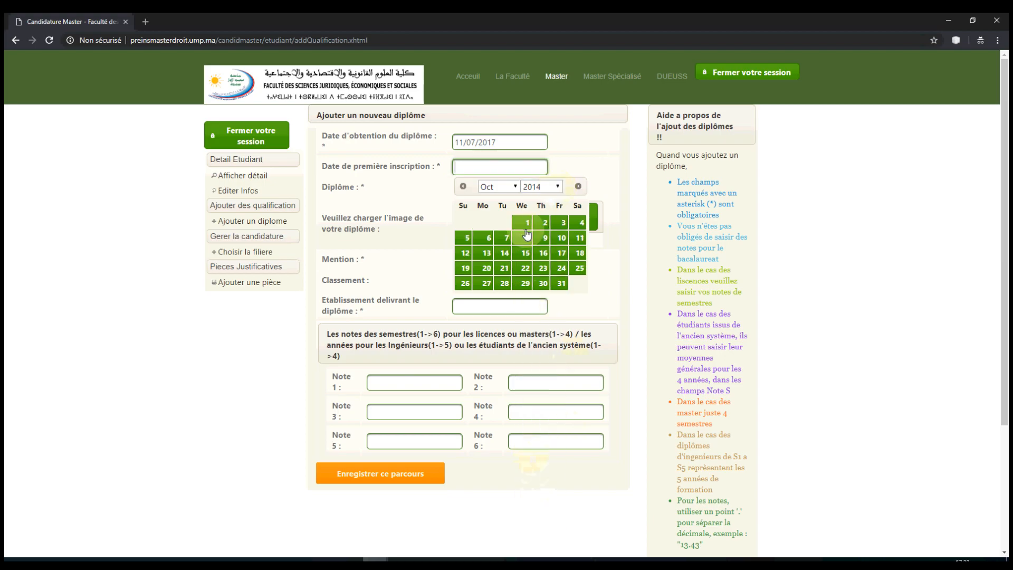
{"action": "left_click", "coordinate": [498, 187]}
{"action": "left_click", "coordinate": [488, 336]}
{"action": "left_click", "coordinate": [526, 268]}
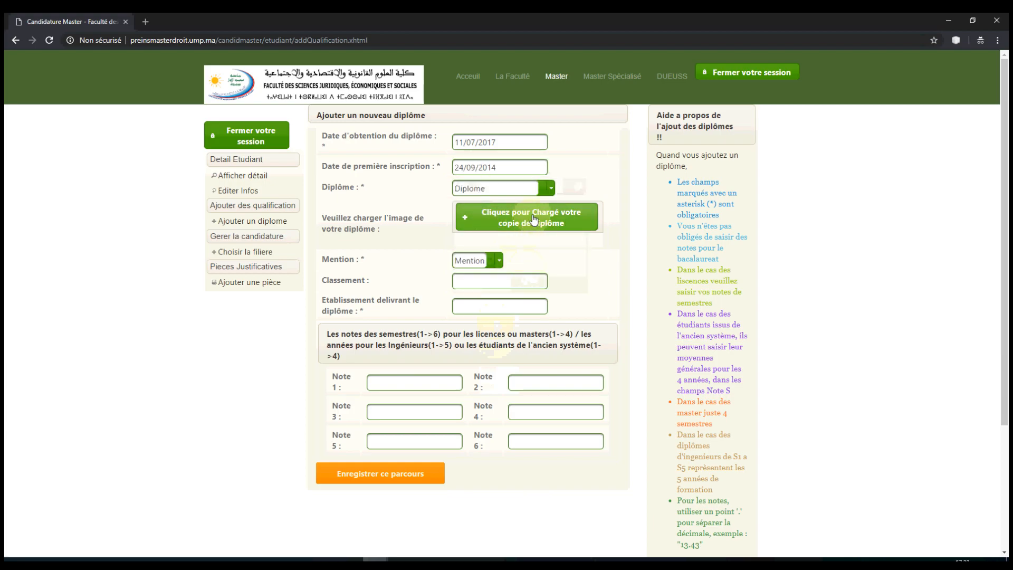
{"action": "left_click", "coordinate": [534, 220]}
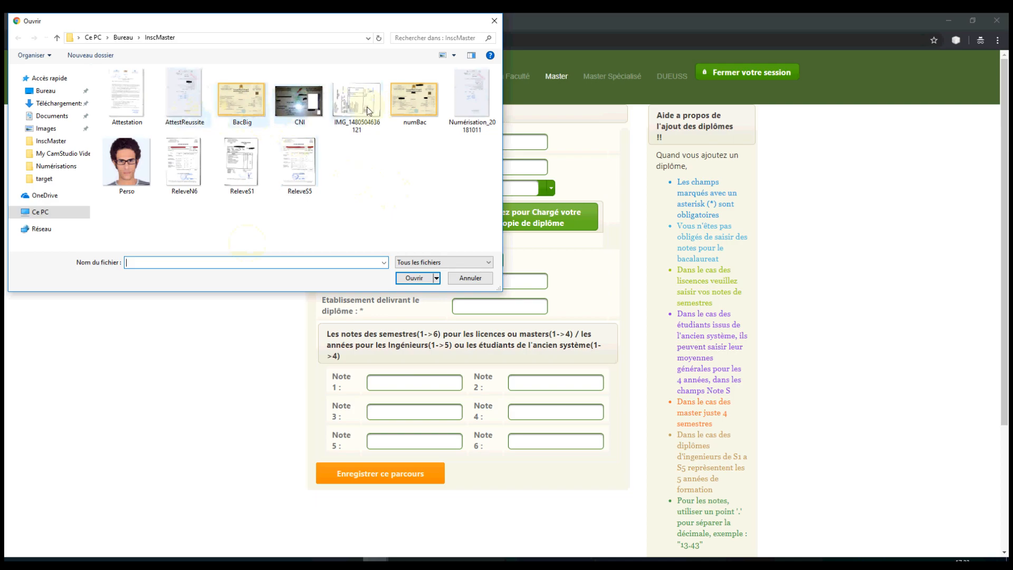
Step: Try uploading the 16 MB BacBig image as the diploma copy
{"action": "left_click", "coordinate": [415, 106]}
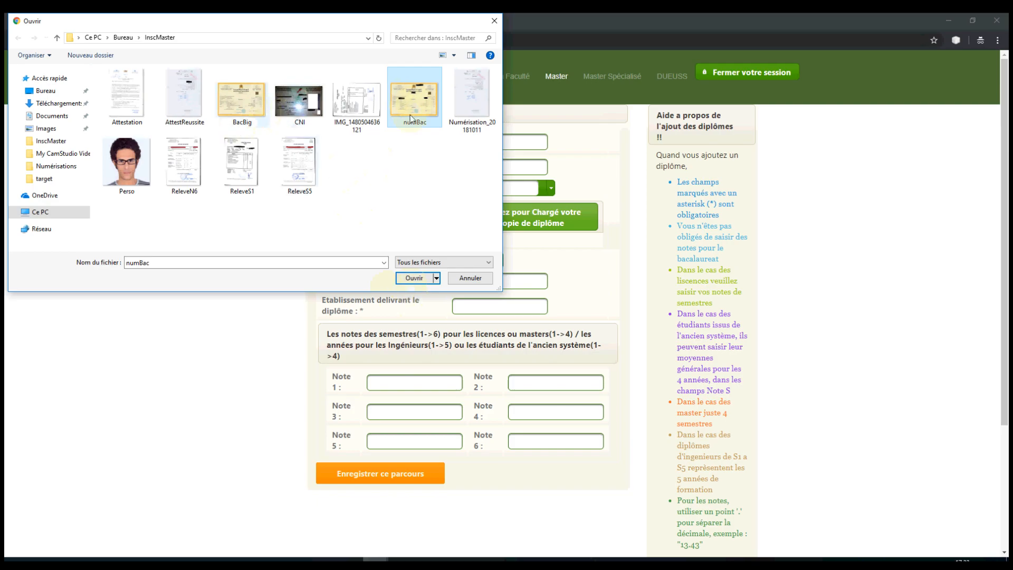
{"action": "left_click", "coordinate": [248, 103]}
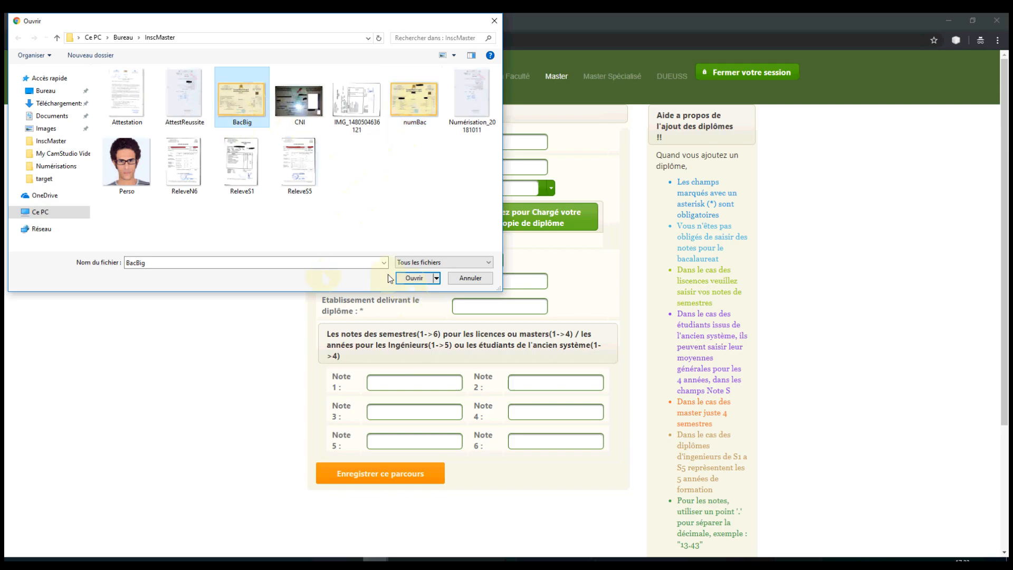
{"action": "left_click", "coordinate": [414, 279]}
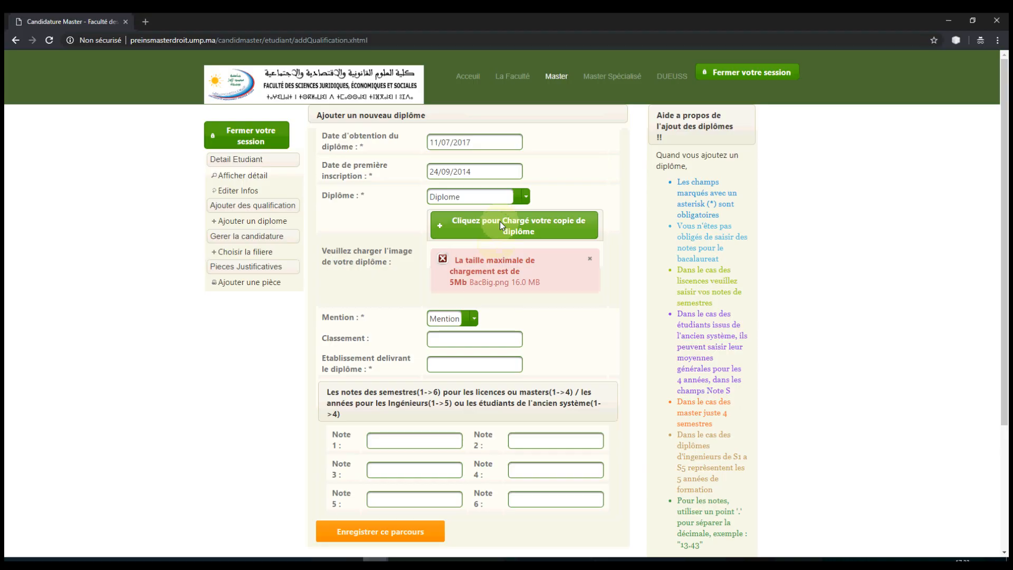
Step: Upload the smaller numBac image as the diploma copy instead
{"action": "left_click", "coordinate": [500, 221]}
{"action": "left_click", "coordinate": [409, 102]}
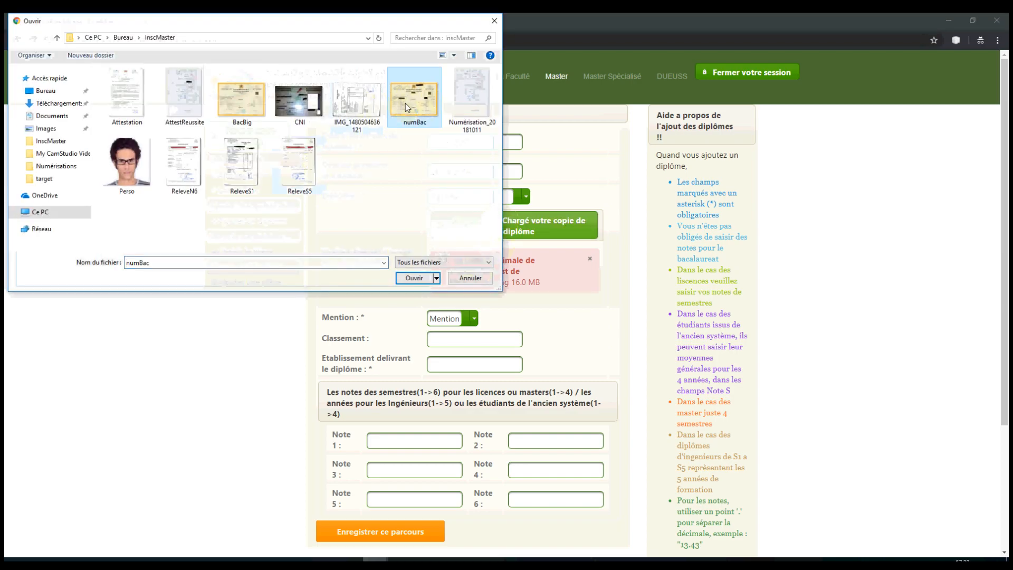
{"action": "left_click", "coordinate": [414, 278]}
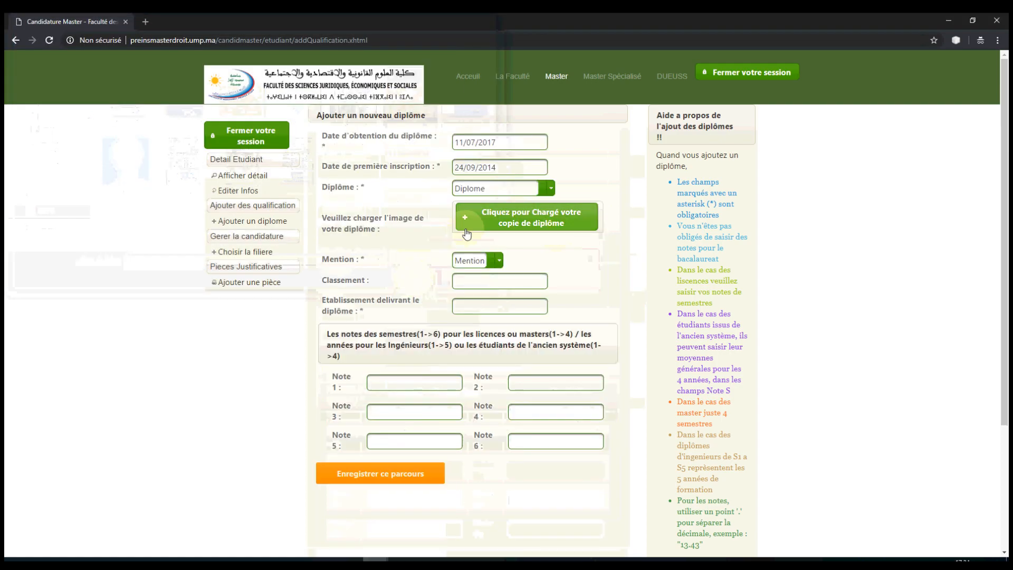
Step: Select Baccalaureat as the diploma type, with the mention provisionally set to Passable
{"action": "left_click", "coordinate": [499, 260]}
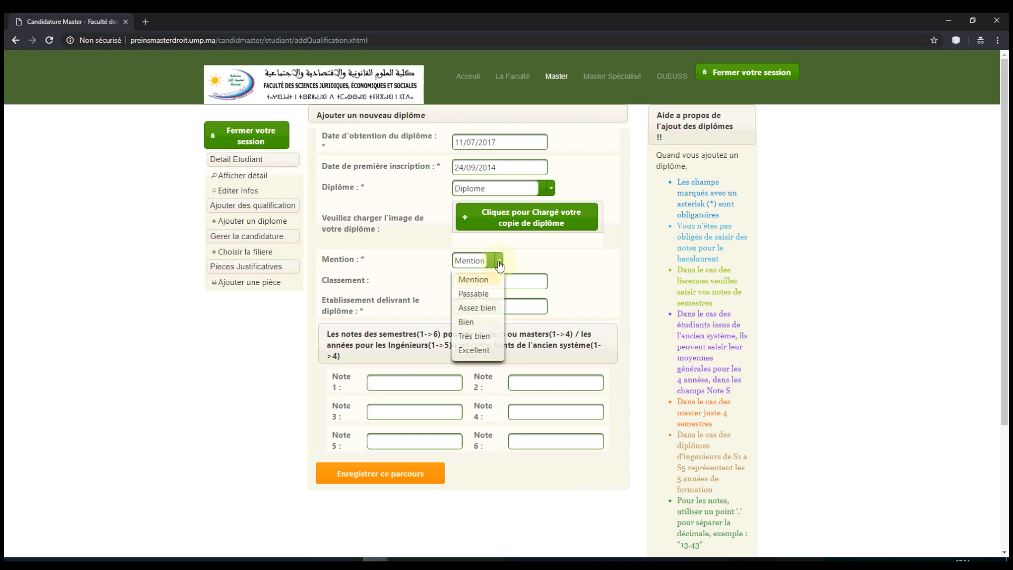
{"action": "left_click", "coordinate": [478, 294]}
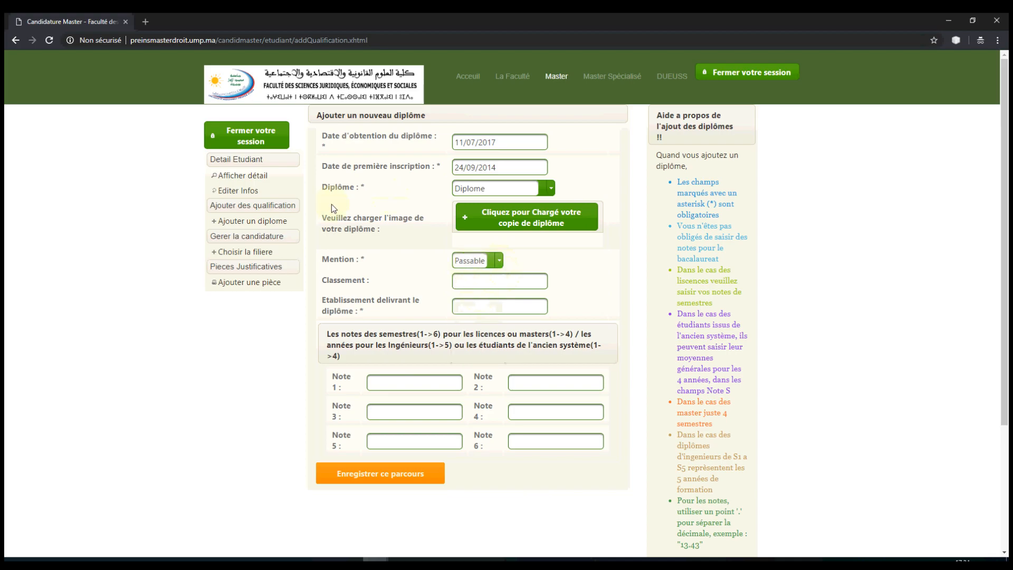
{"action": "left_click", "coordinate": [551, 189]}
{"action": "left_click", "coordinate": [486, 224]}
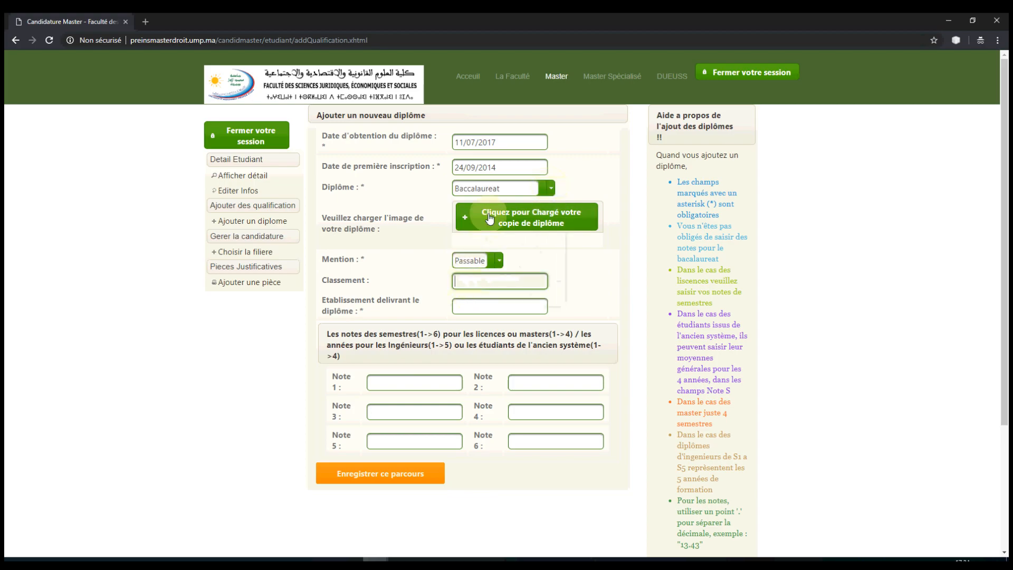
Step: Pick 11/06/2014 as the Date d'obtention in the calendar
{"action": "left_click", "coordinate": [508, 141]}
{"action": "left_click", "coordinate": [587, 132]}
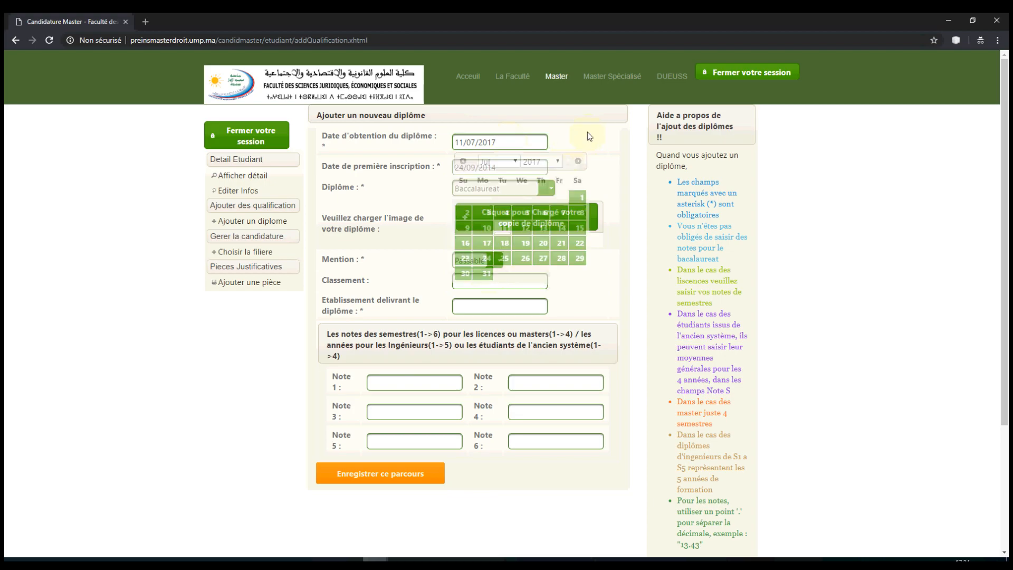
{"action": "left_click", "coordinate": [510, 167]}
{"action": "left_click", "coordinate": [509, 141]}
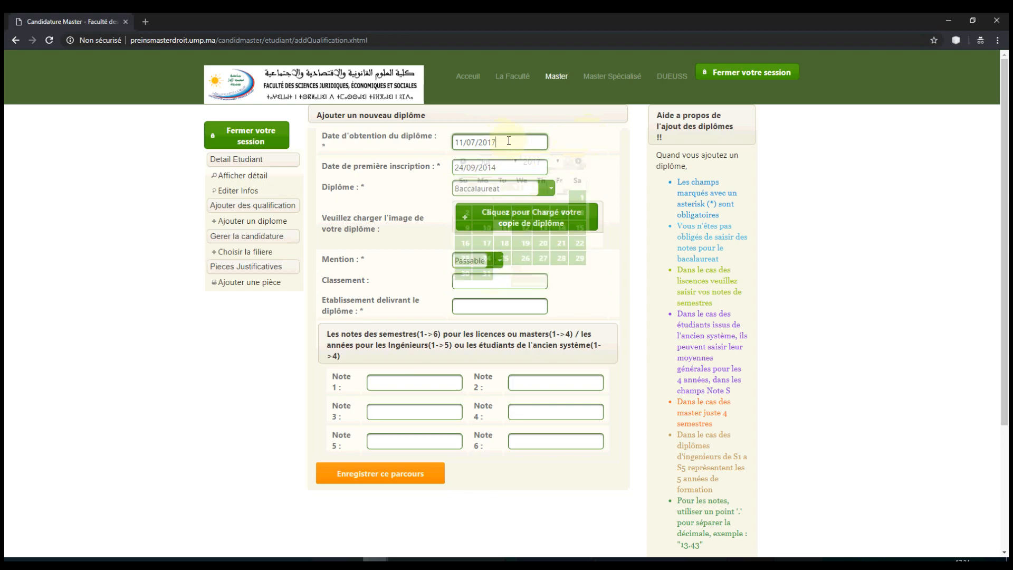
{"action": "left_click", "coordinate": [557, 163]}
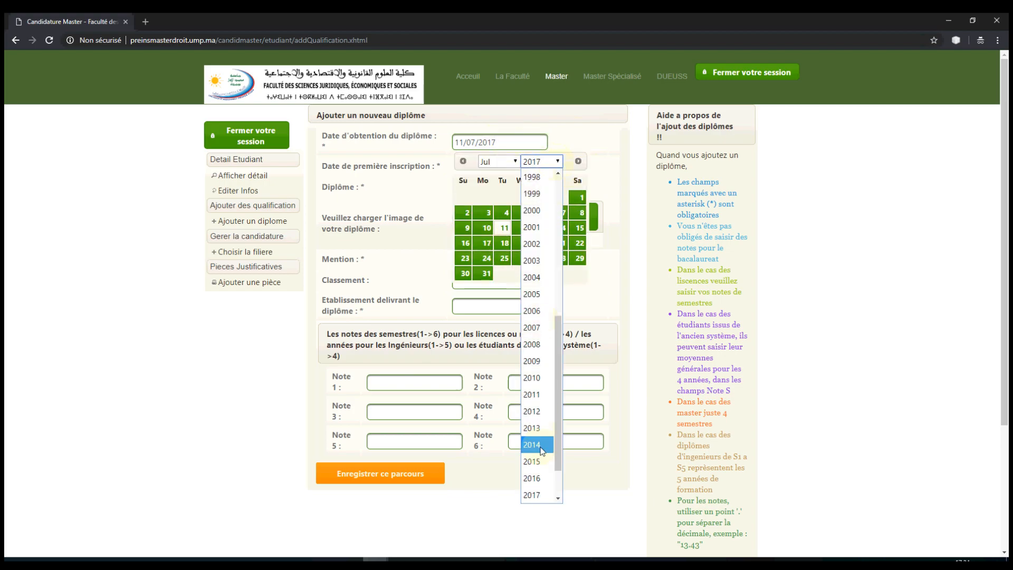
{"action": "left_click", "coordinate": [532, 445]}
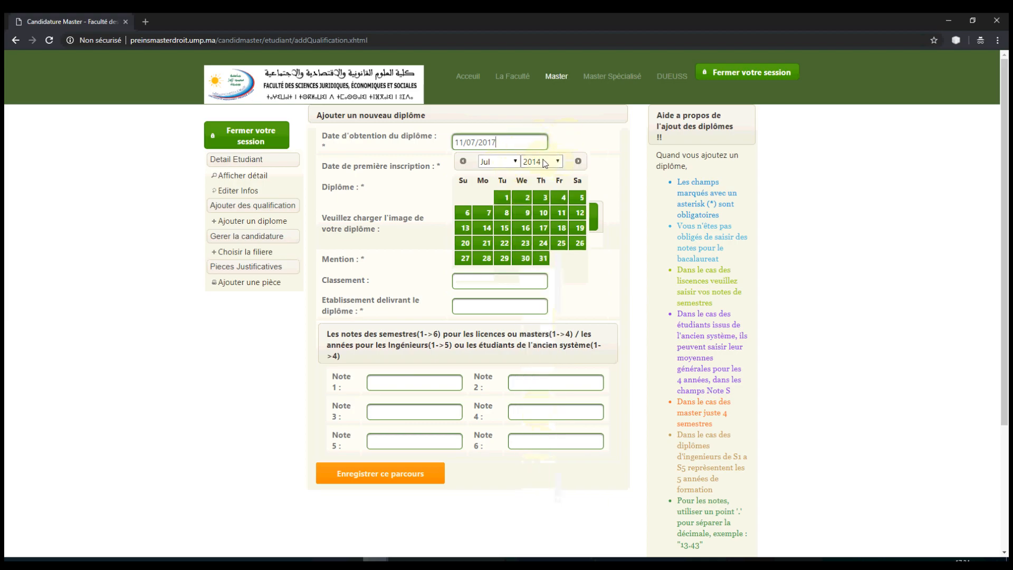
{"action": "left_click", "coordinate": [499, 163]}
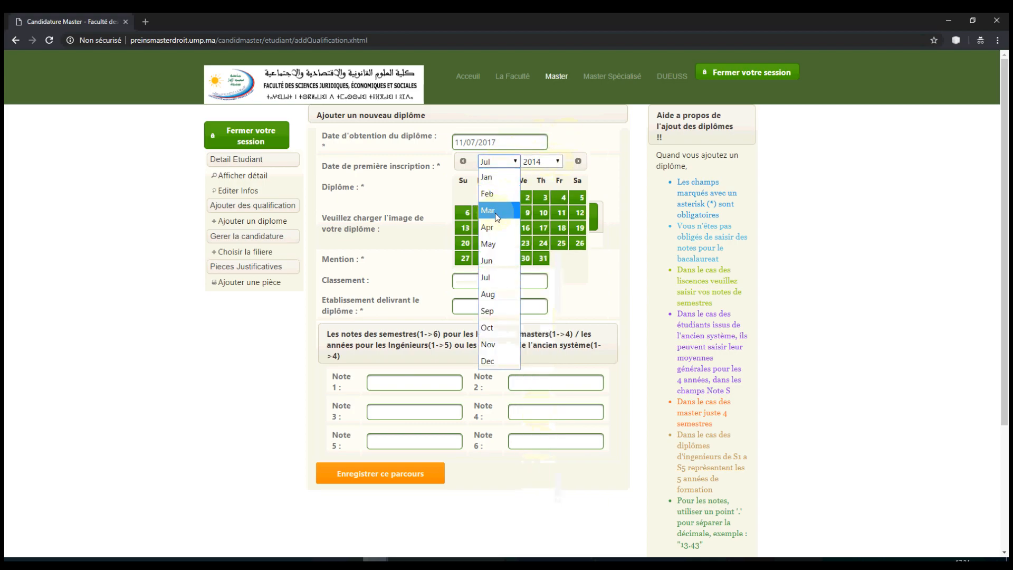
{"action": "left_click", "coordinate": [498, 277]}
{"action": "left_click", "coordinate": [499, 162]}
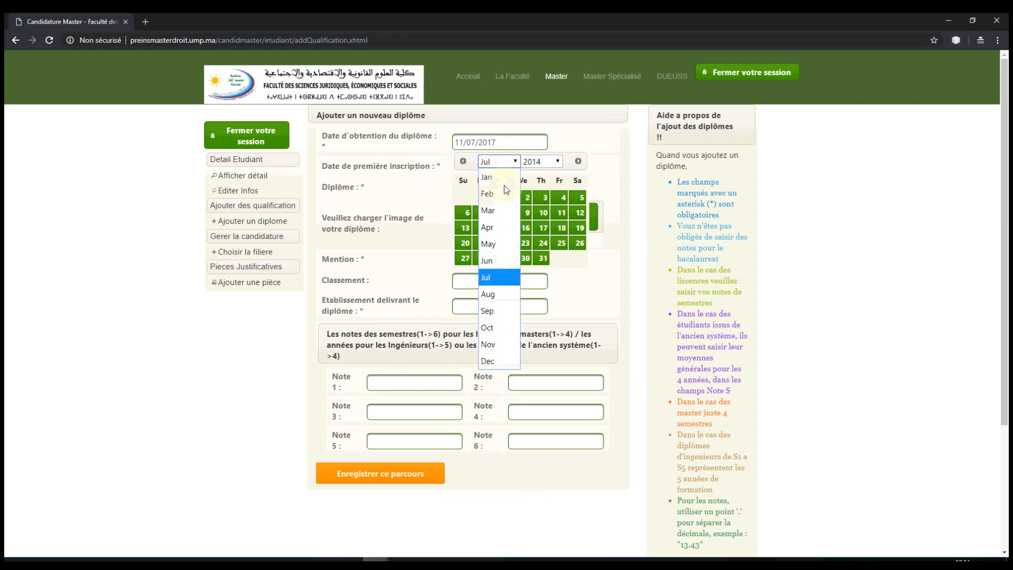
{"action": "left_click", "coordinate": [502, 265]}
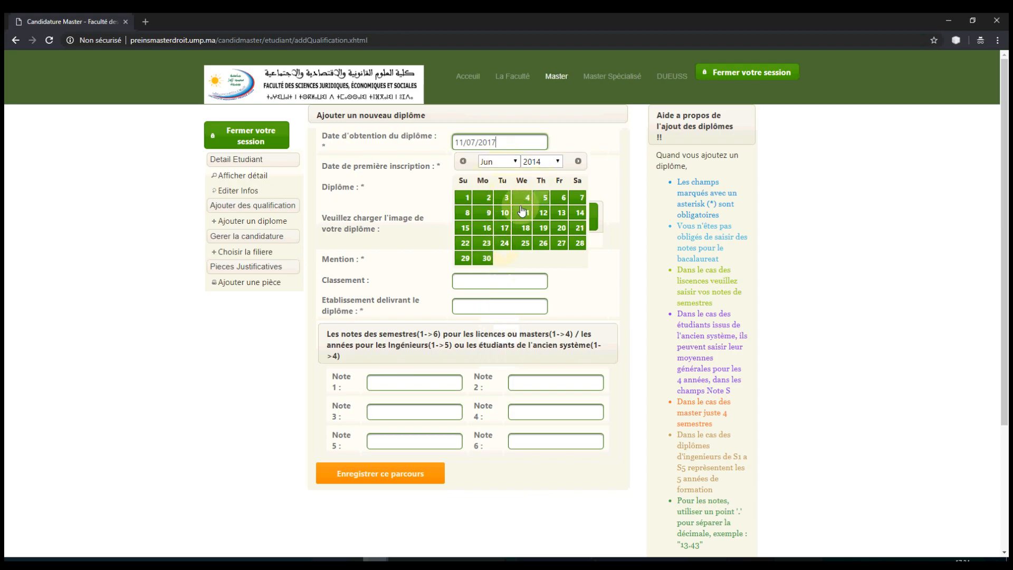
{"action": "left_click", "coordinate": [525, 213]}
Step: Correct the Date de première inscription to 24/09/2011
{"action": "left_click", "coordinate": [505, 168]}
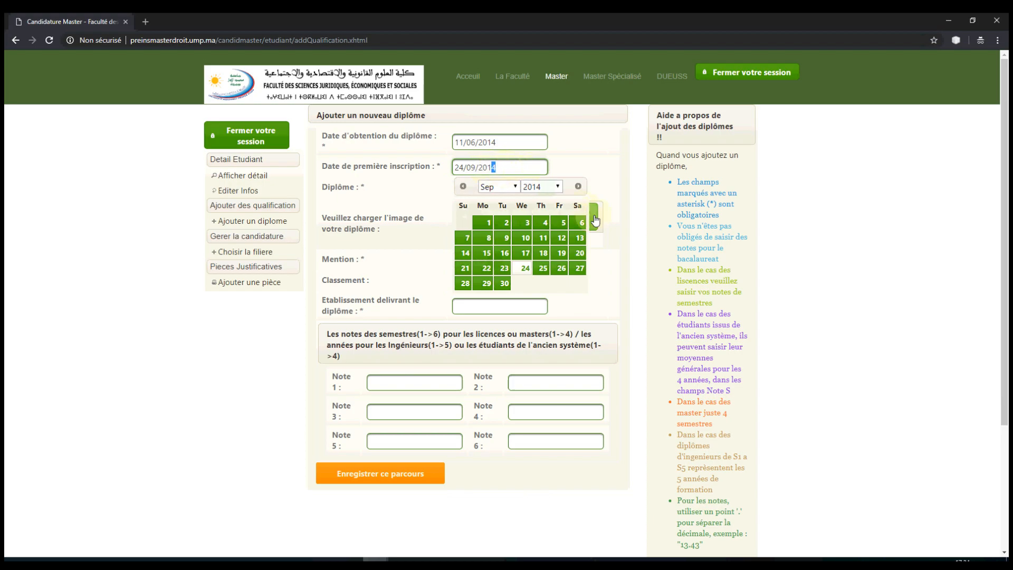
{"action": "type", "text": "1"}
{"action": "left_click", "coordinate": [587, 161]}
{"action": "left_click", "coordinate": [478, 260]}
Step: Set mention Assez bien, establishment Lycee abdelah Guennoun Oujda and Note 1 of 14
{"action": "left_click", "coordinate": [476, 309]}
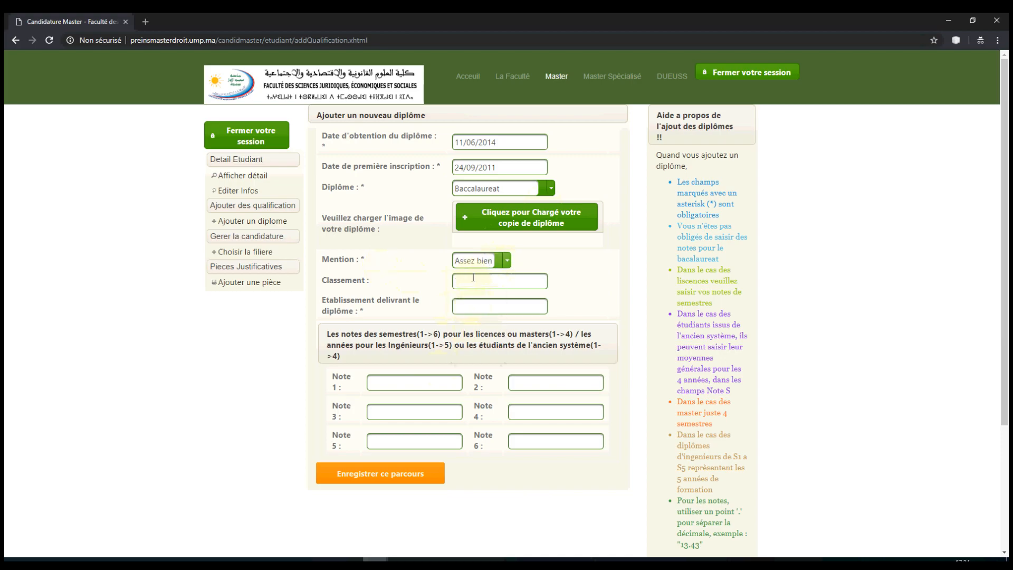
{"action": "left_click", "coordinate": [475, 307]}
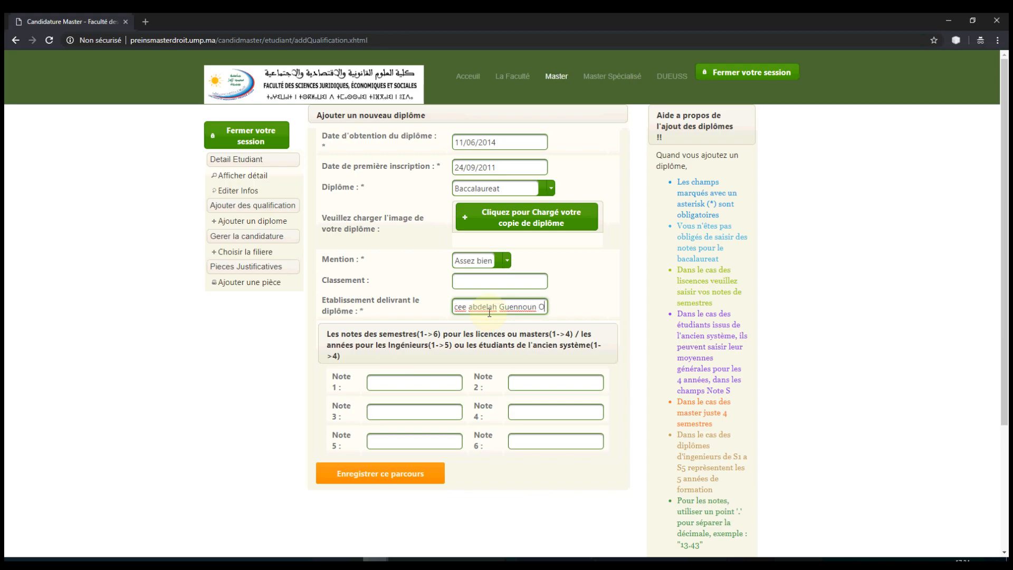
{"action": "key", "text": "Tab"}
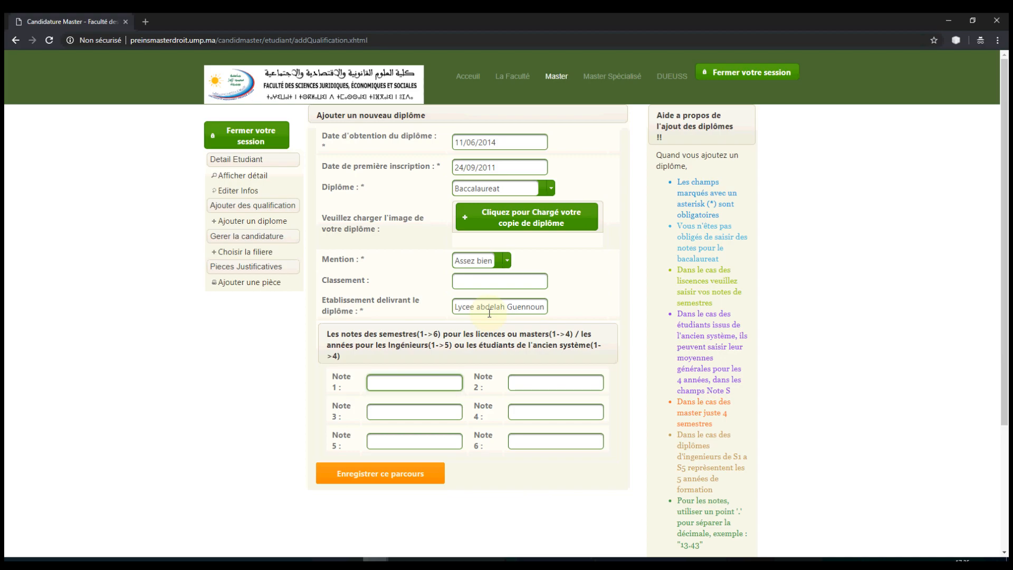
{"action": "key", "text": "Tab"}
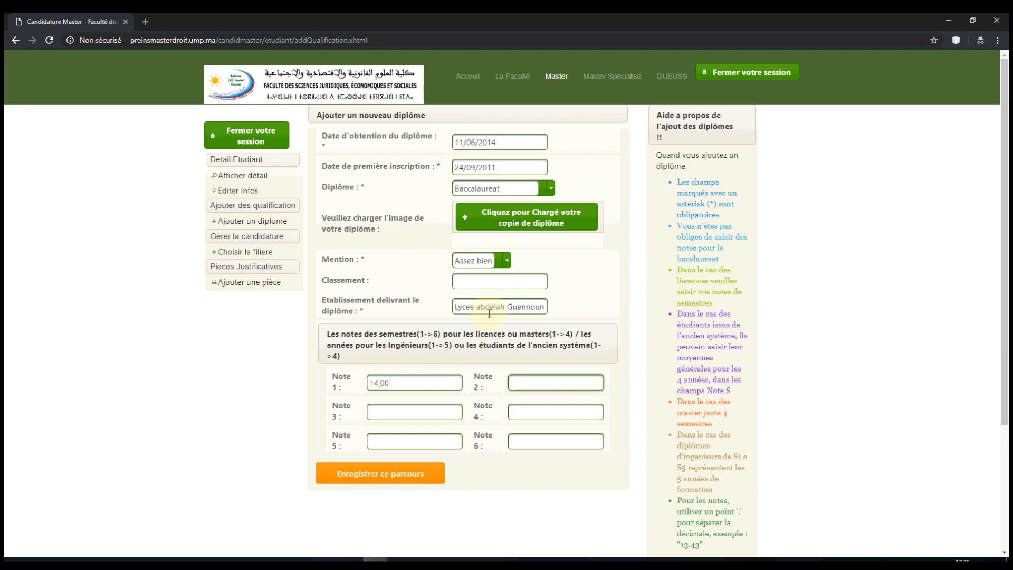
Step: Save the Baccalaureat entry and start a new diploma form
{"action": "left_click", "coordinate": [387, 476]}
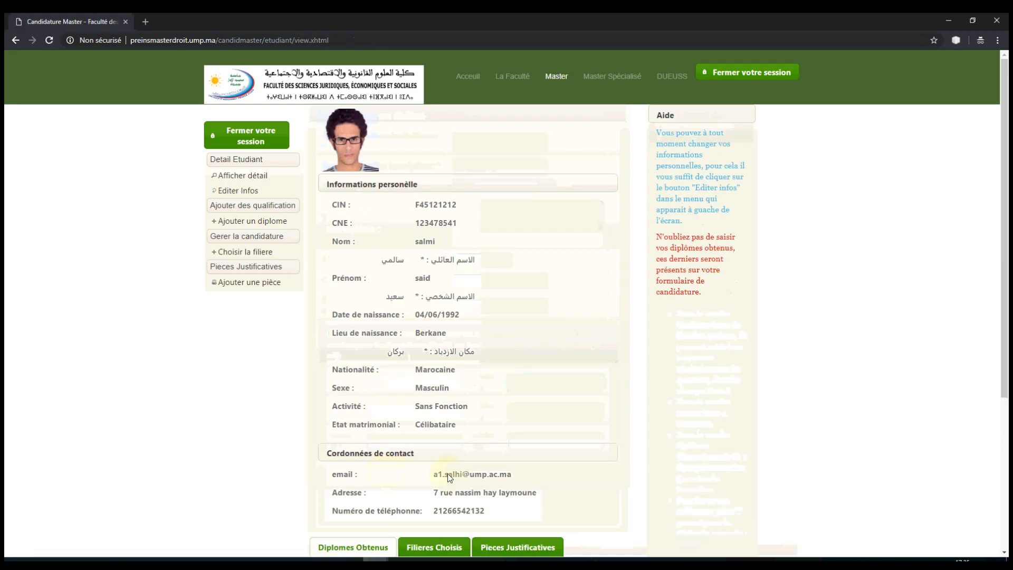
{"action": "scroll", "coordinate": [534, 205], "scroll_direction": "down", "scroll_amount": 5}
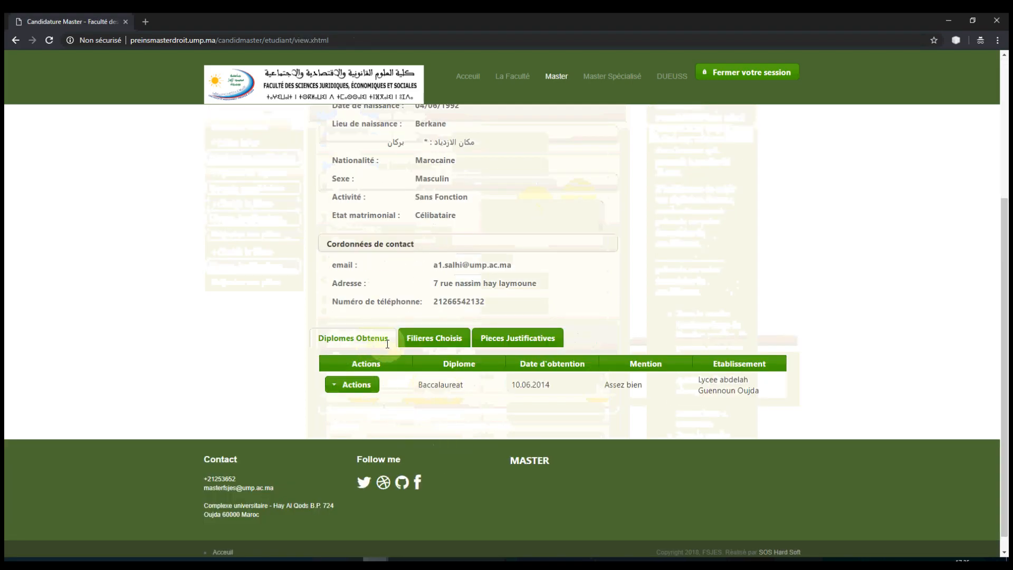
{"action": "scroll", "coordinate": [235, 259], "scroll_direction": "up", "scroll_amount": 4}
{"action": "left_click", "coordinate": [249, 222]}
Step: Set the obtention date to 25/07/2017 using the calendar's year and month lists
{"action": "left_click", "coordinate": [542, 150]}
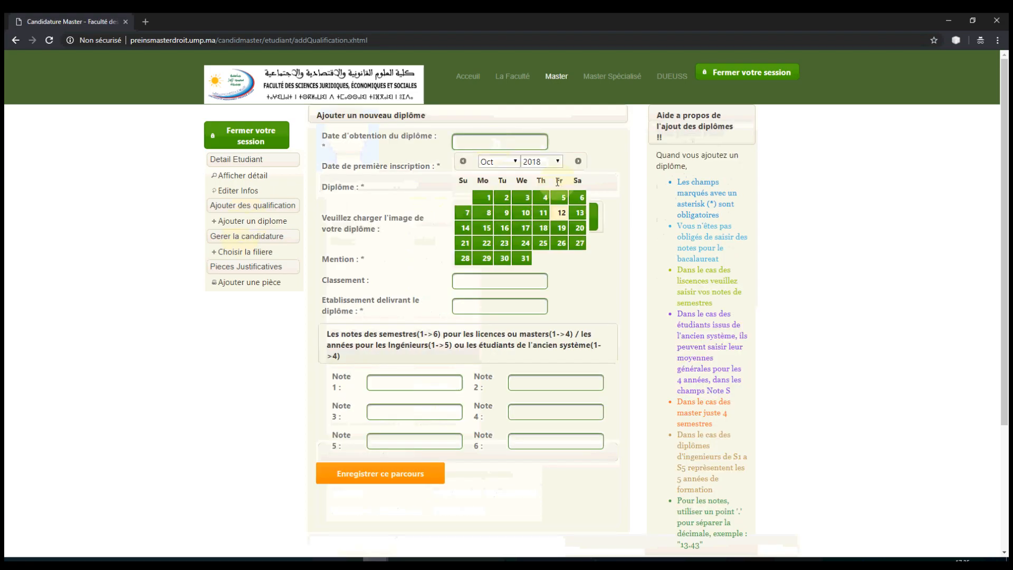
{"action": "left_click", "coordinate": [542, 161]}
{"action": "left_click", "coordinate": [546, 484]}
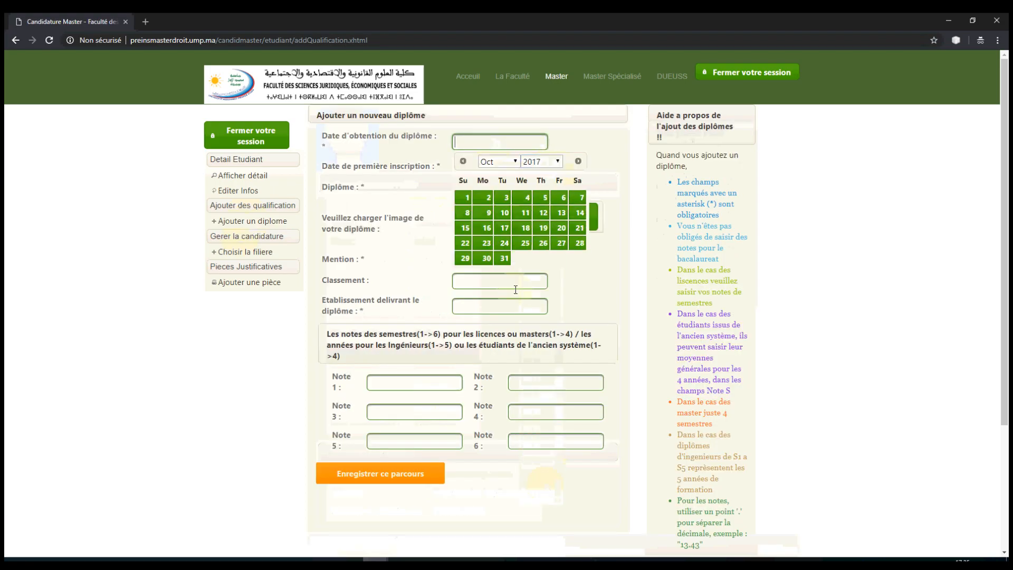
{"action": "left_click", "coordinate": [514, 162]}
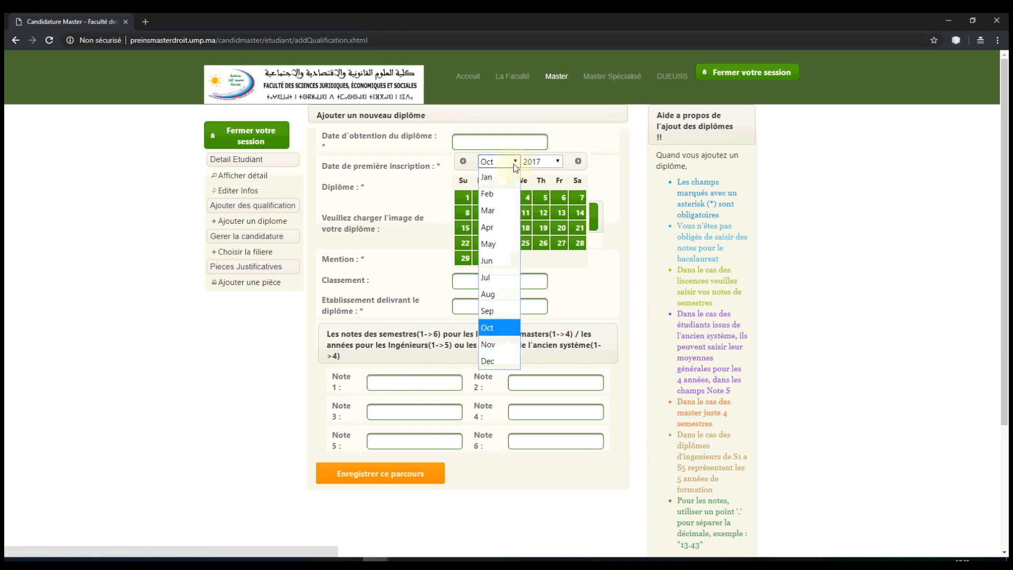
{"action": "left_click", "coordinate": [496, 277]}
{"action": "left_click", "coordinate": [502, 258]}
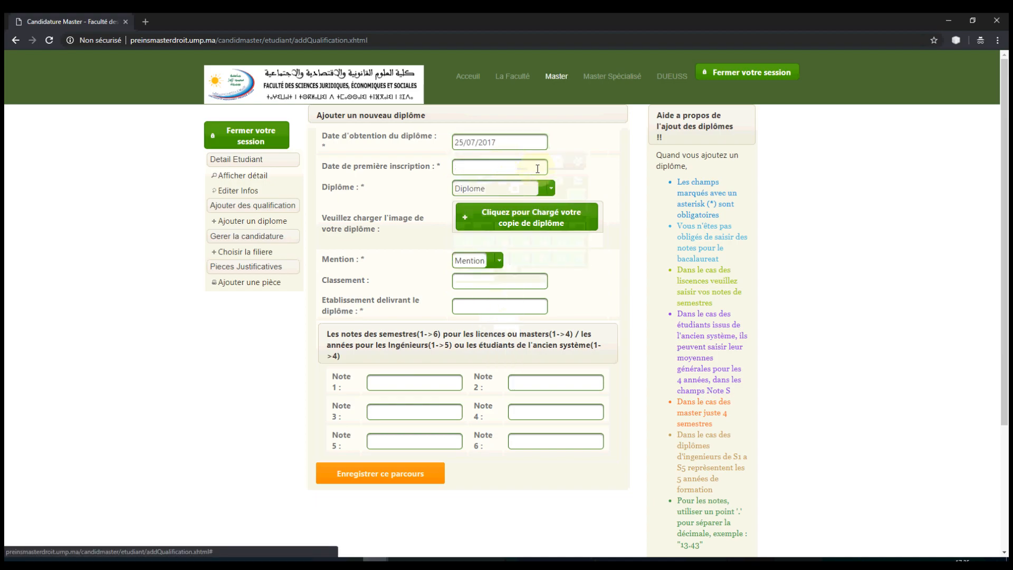
Step: Set the first inscription date to 18/09/2014
{"action": "left_click", "coordinate": [534, 165]}
{"action": "left_click", "coordinate": [549, 187]}
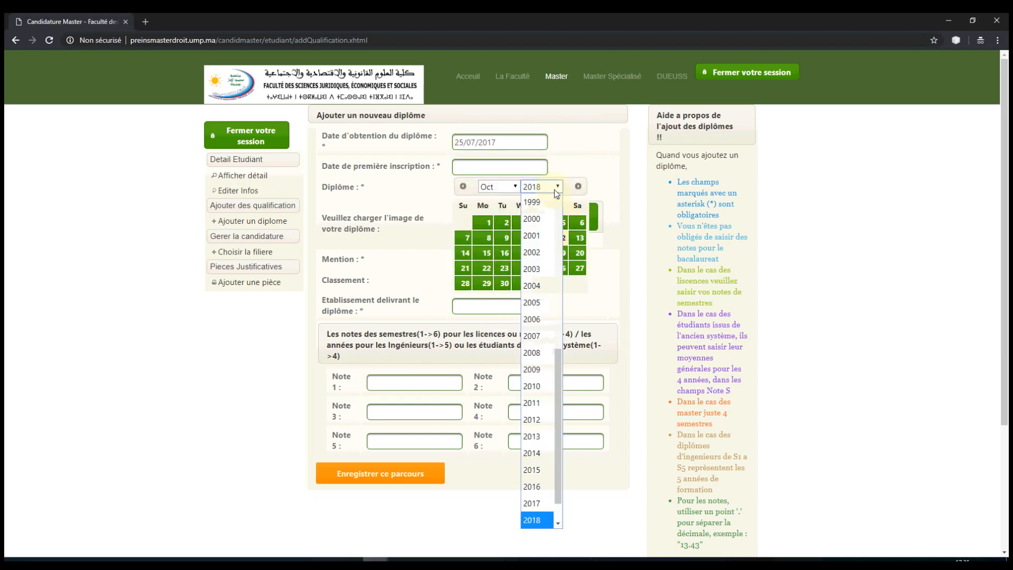
{"action": "left_click", "coordinate": [543, 469]}
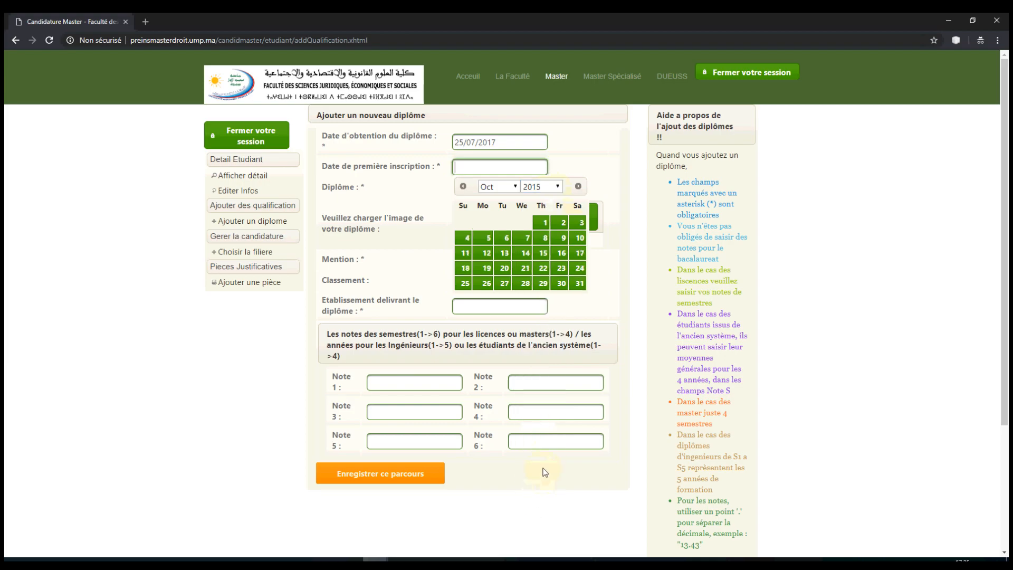
{"action": "left_click", "coordinate": [560, 187]}
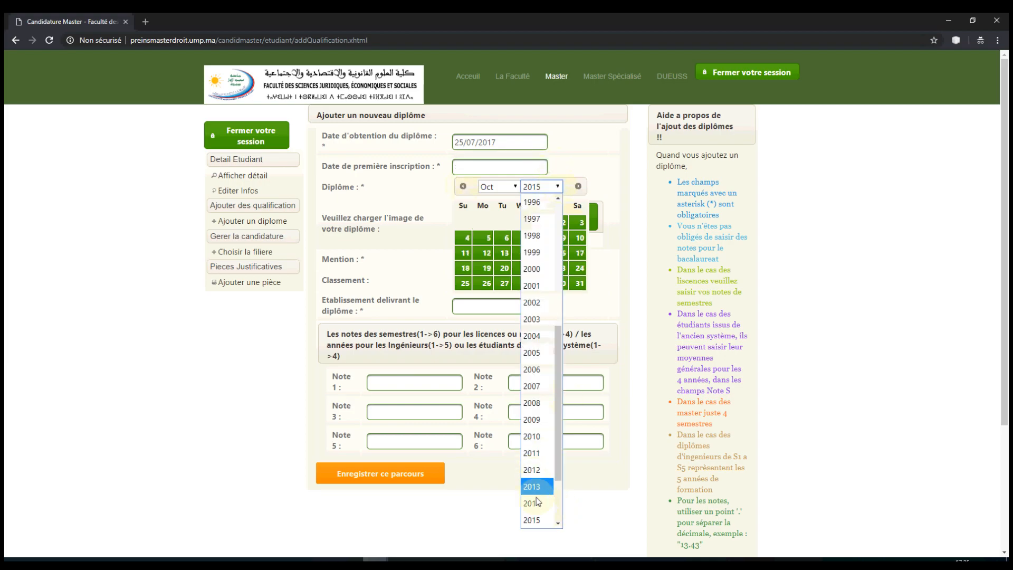
{"action": "left_click", "coordinate": [536, 504]}
{"action": "left_click", "coordinate": [512, 187]}
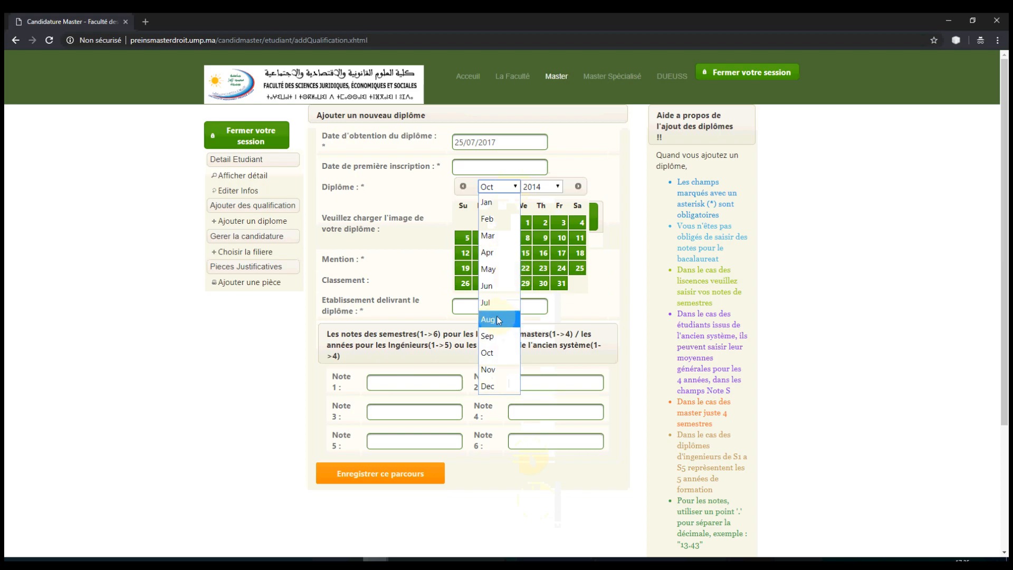
{"action": "left_click", "coordinate": [497, 287]}
{"action": "left_click", "coordinate": [513, 187]}
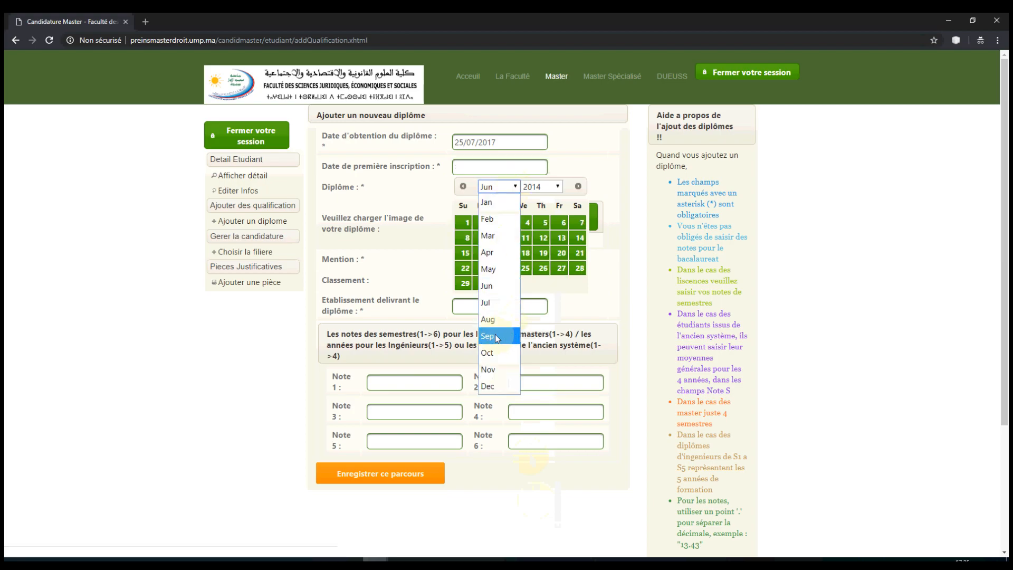
{"action": "left_click", "coordinate": [497, 336]}
{"action": "left_click", "coordinate": [543, 252]}
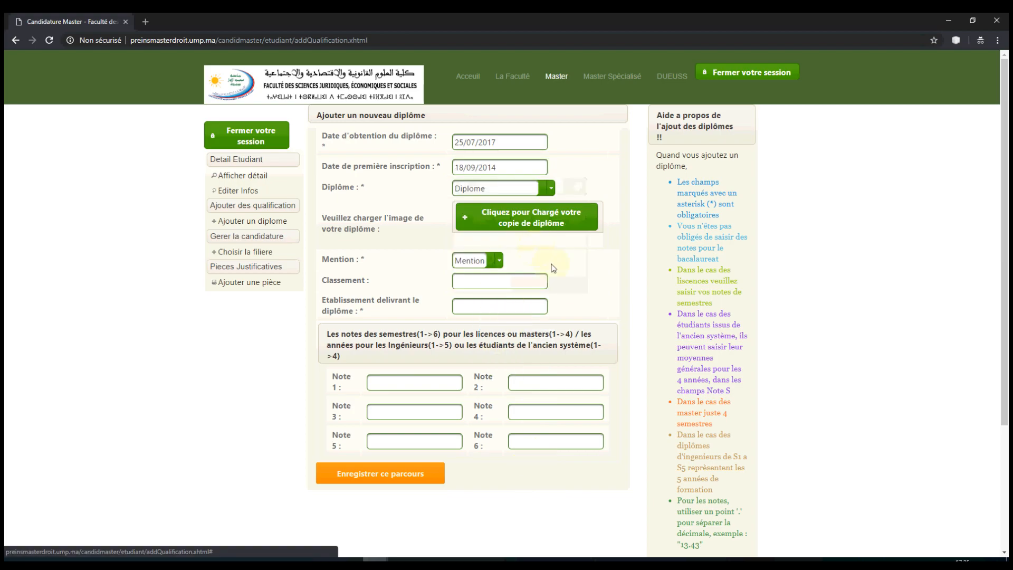
Step: Upload the numBac scan as the diploma copy
{"action": "left_click", "coordinate": [527, 221]}
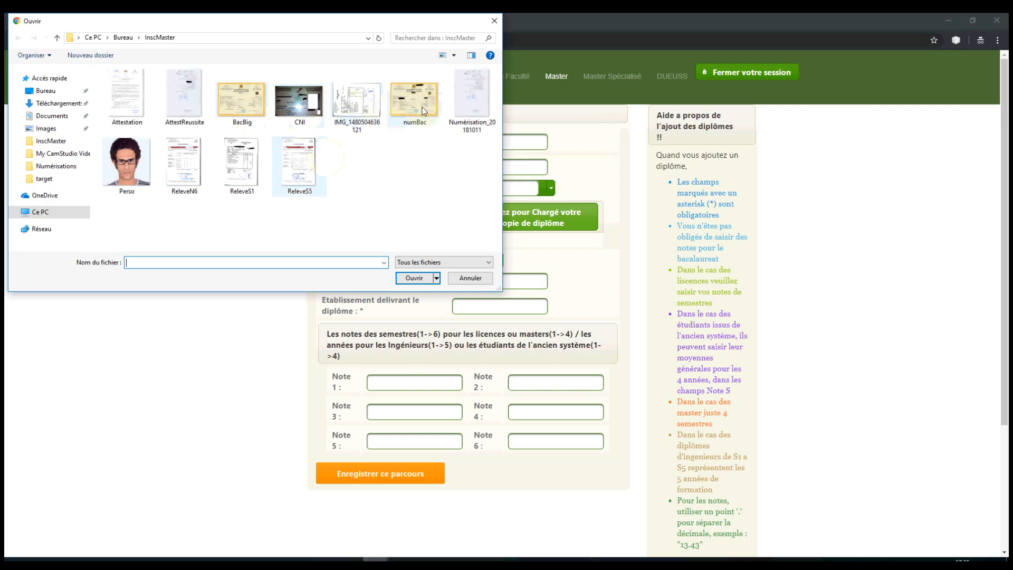
{"action": "left_click", "coordinate": [422, 106]}
{"action": "left_click", "coordinate": [412, 276]}
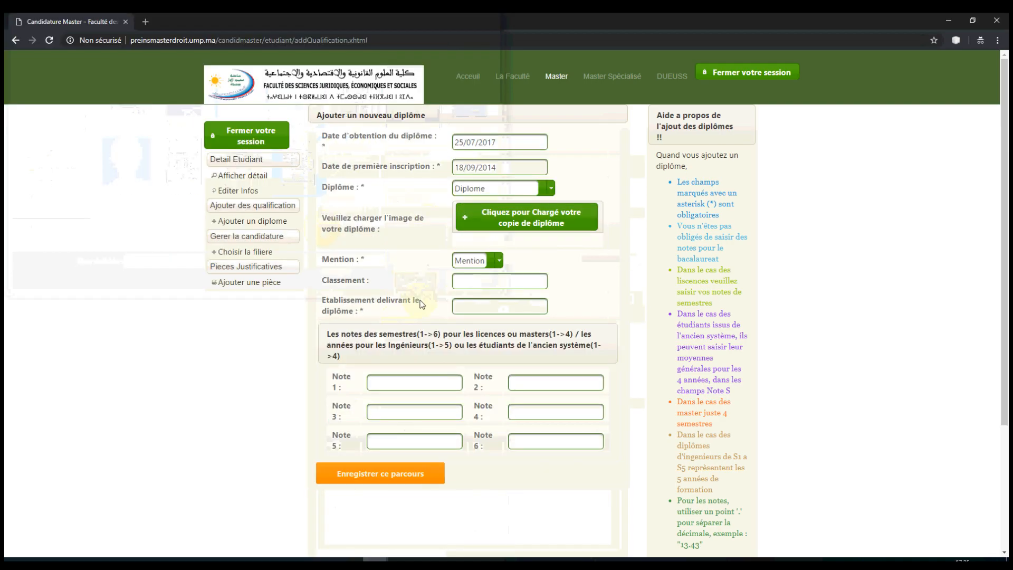
Step: Choose Licence fondamentale, mention Passable, and enter FSJESO as the establishment
{"action": "left_click", "coordinate": [550, 188]}
{"action": "left_click", "coordinate": [496, 240]}
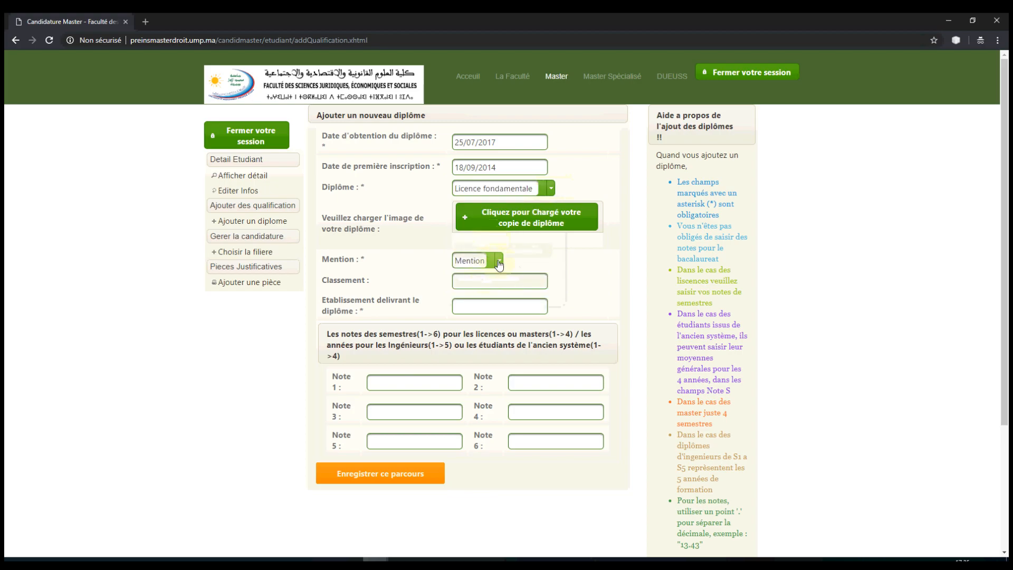
{"action": "left_click", "coordinate": [498, 261]}
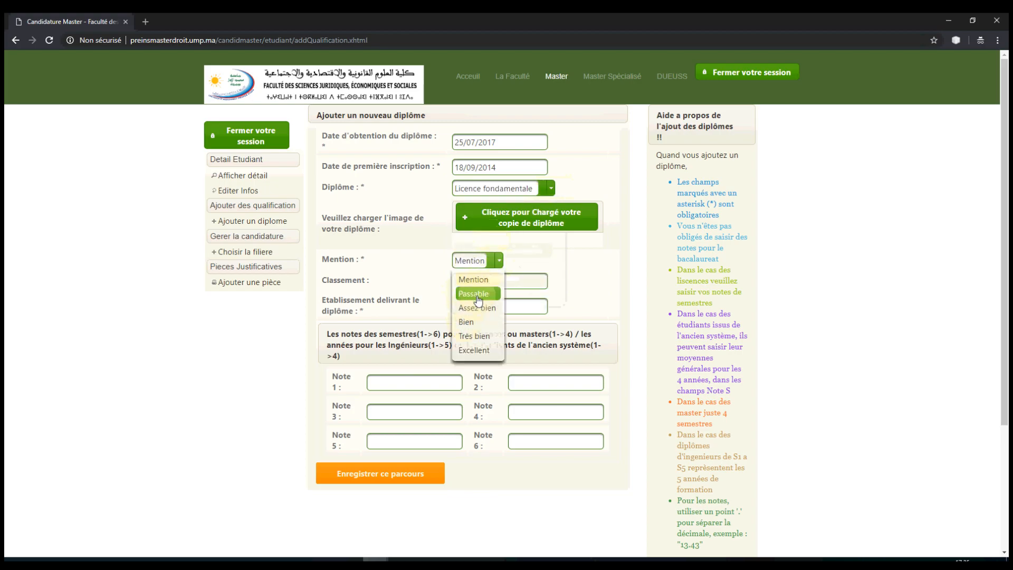
{"action": "left_click", "coordinate": [465, 294]}
{"action": "left_click", "coordinate": [474, 311]}
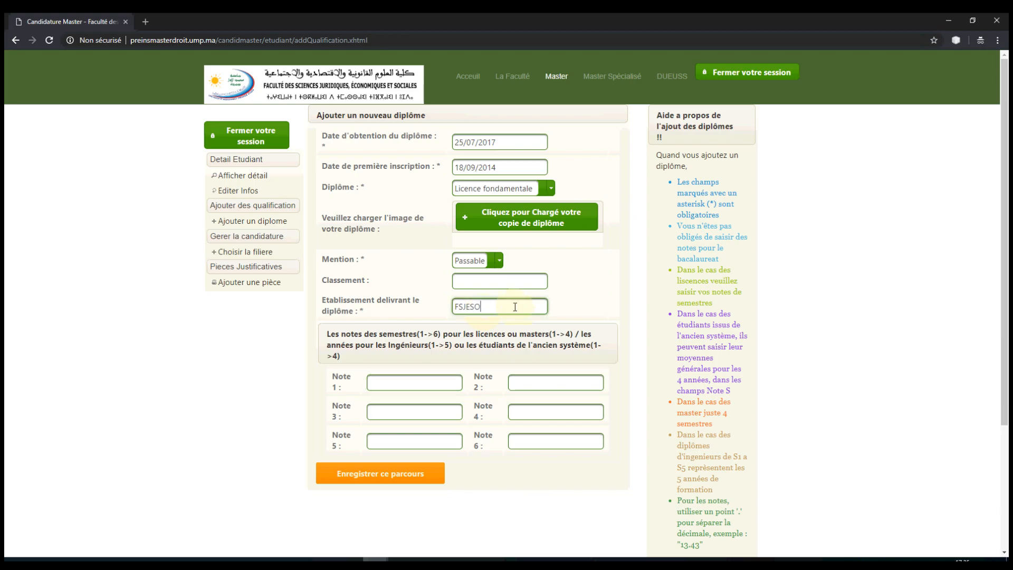
Step: Enter semester notes 11, 12, 13, 11, 11 and 14 and save the Licence fondamentale
{"action": "left_click", "coordinate": [388, 382]}
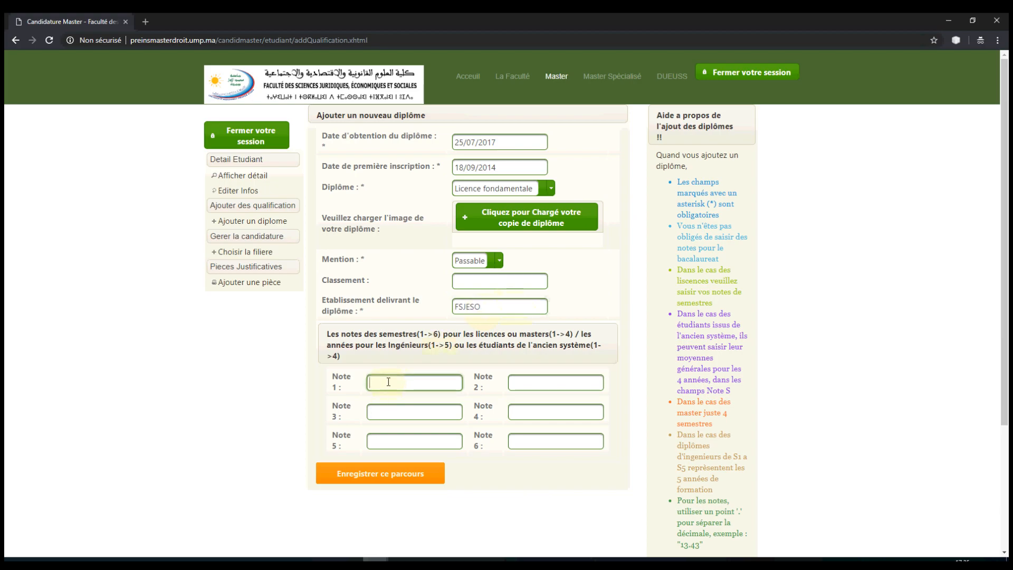
{"action": "type", "text": "11"}
{"action": "key", "text": "Tab"}
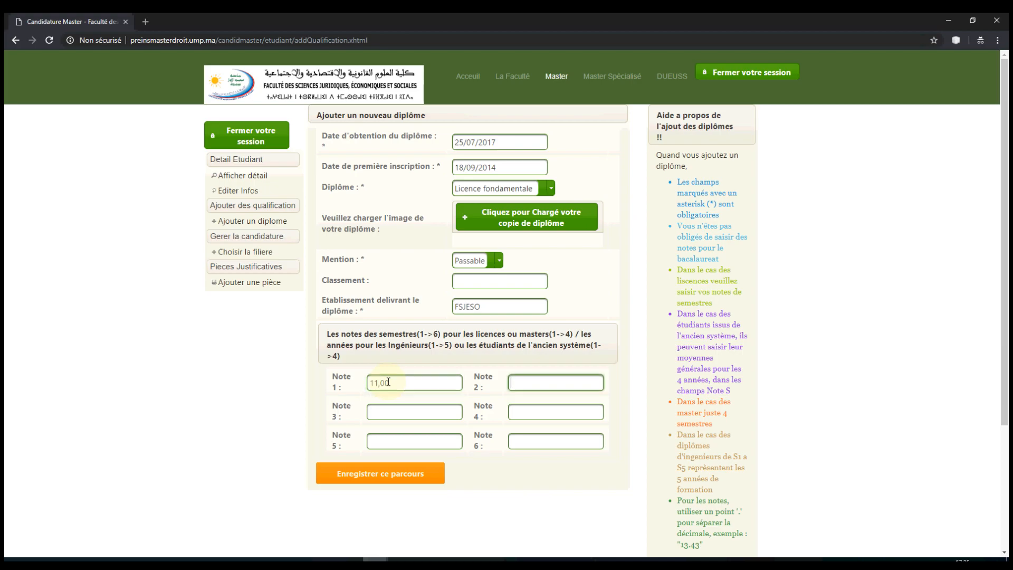
{"action": "key", "text": "Tab"}
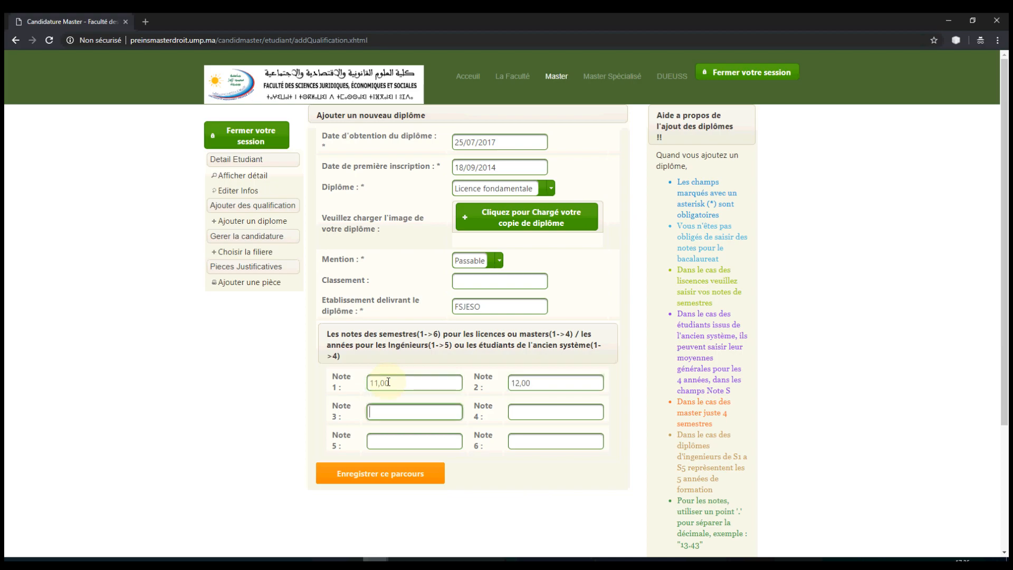
{"action": "key", "text": "Tab"}
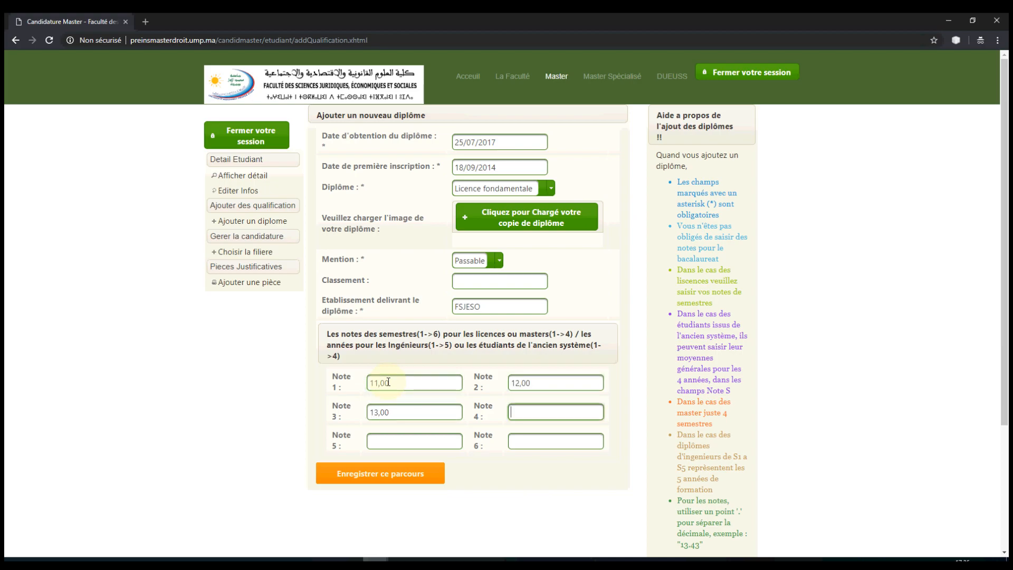
{"action": "key", "text": "Tab"}
{"action": "key", "text": "Tab"}
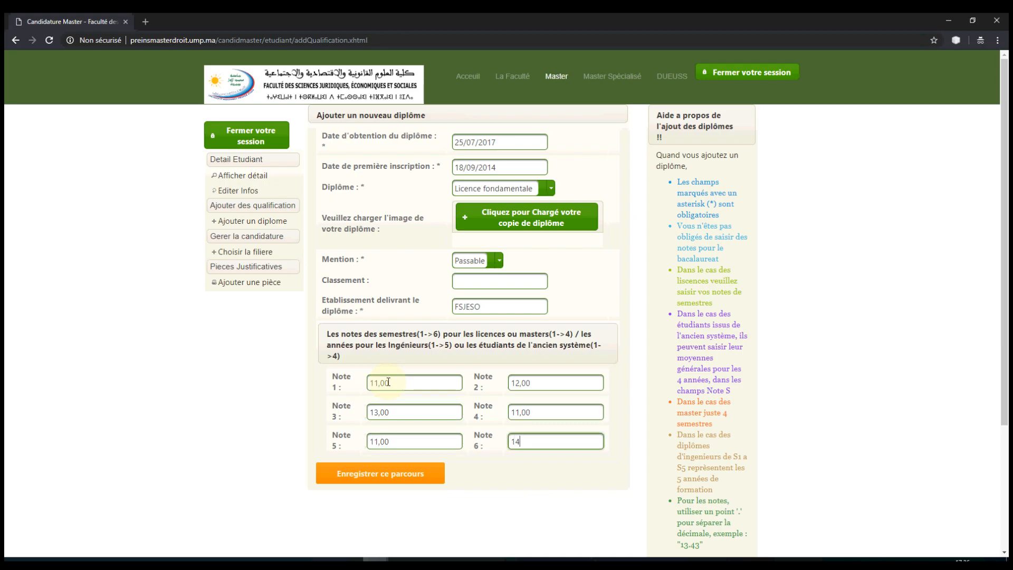
{"action": "left_click", "coordinate": [386, 475]}
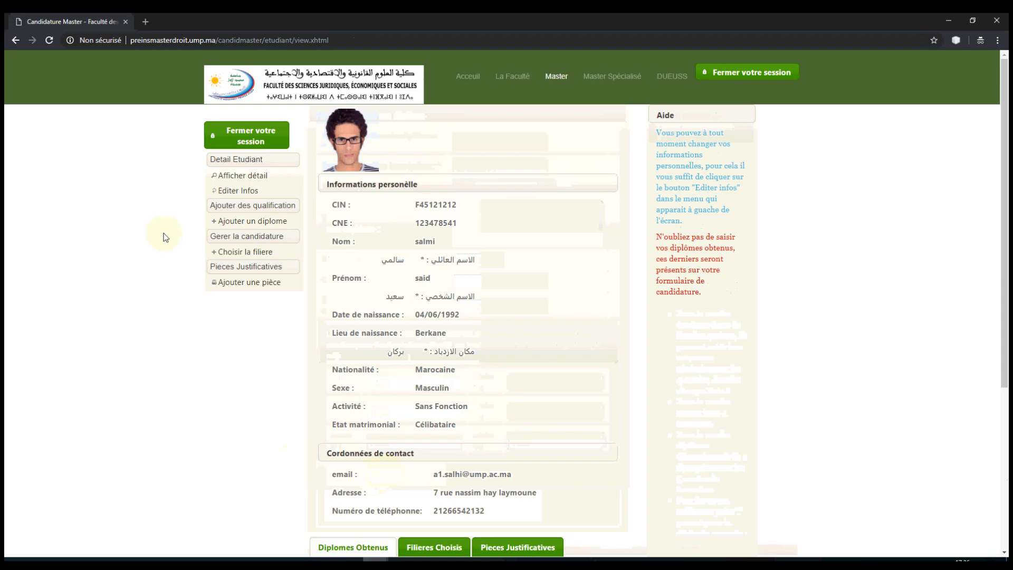
{"action": "scroll", "coordinate": [411, 251], "scroll_direction": "down", "scroll_amount": 5}
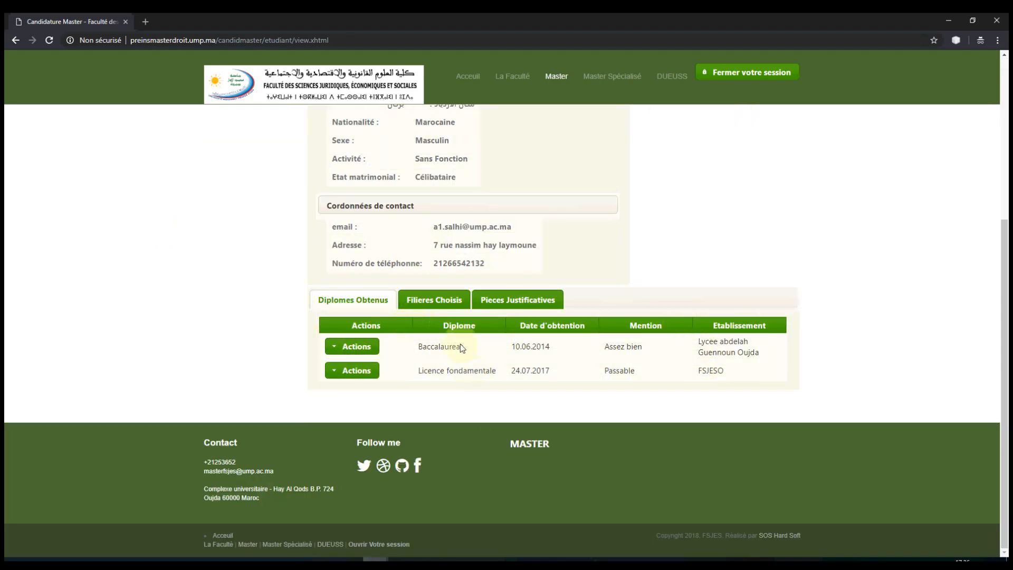
Step: Edit the Licence fondamentale, replace its scan with AttestReussite, and save the changes
{"action": "left_click", "coordinate": [352, 371]}
{"action": "left_click", "coordinate": [347, 391]}
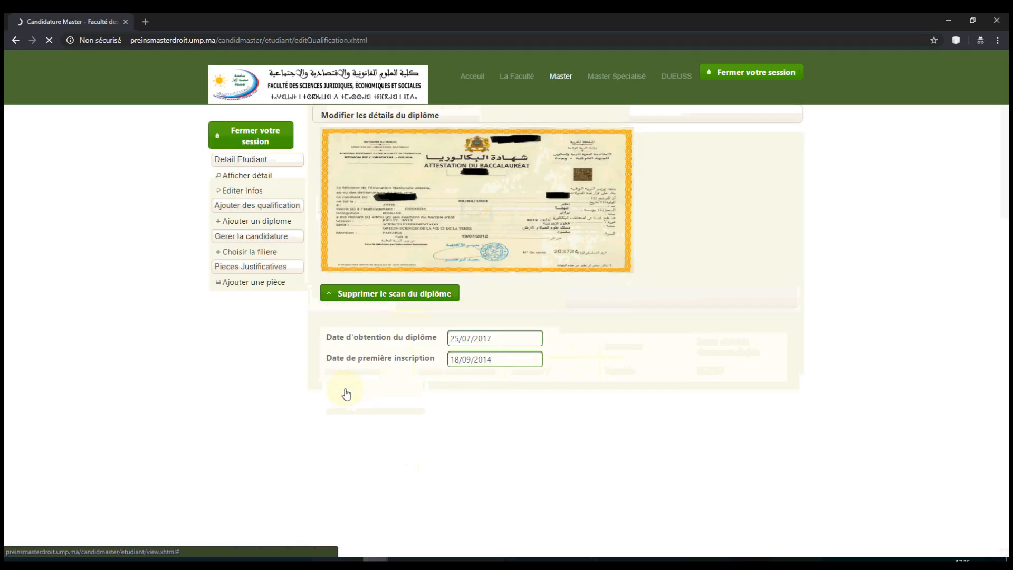
{"action": "left_click", "coordinate": [390, 298]}
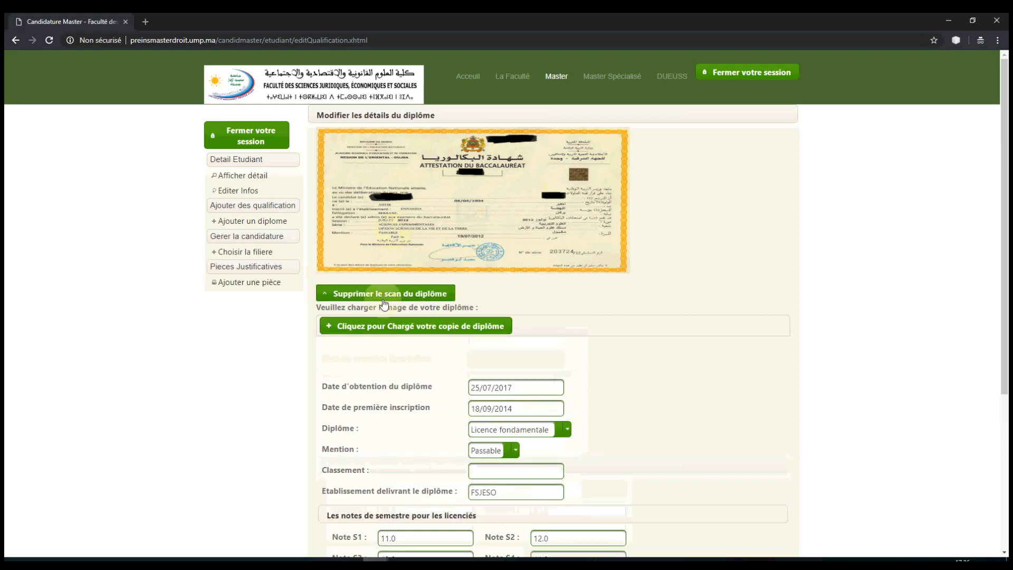
{"action": "left_click", "coordinate": [414, 326]}
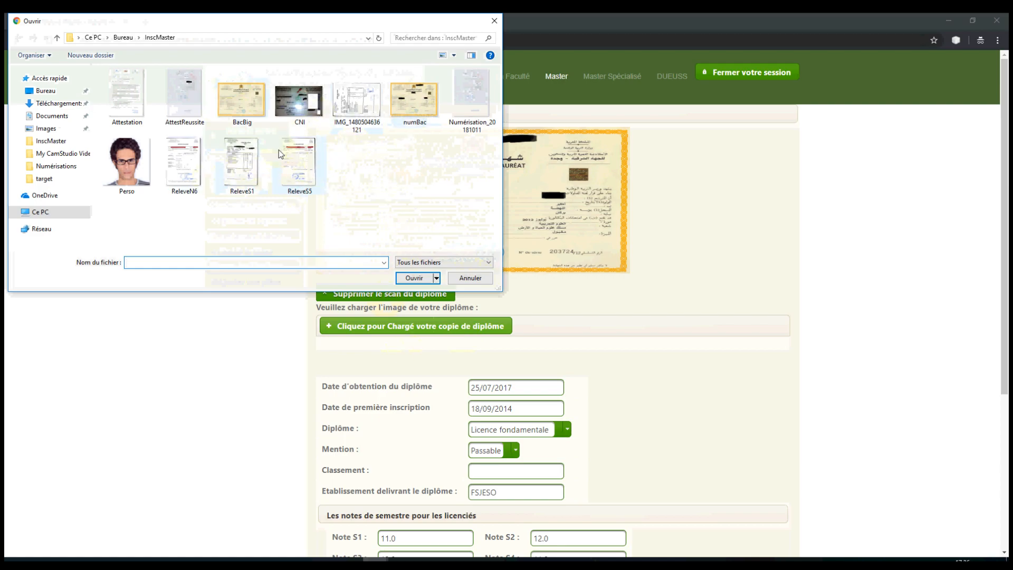
{"action": "left_click", "coordinate": [189, 88]}
{"action": "left_click", "coordinate": [414, 277]}
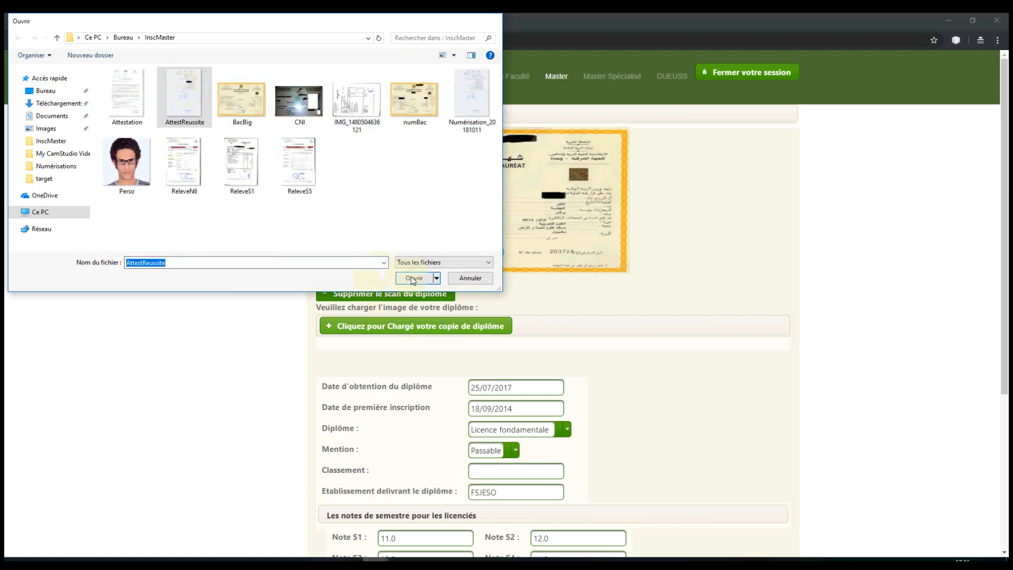
{"action": "scroll", "coordinate": [413, 284], "scroll_direction": "down", "scroll_amount": 5}
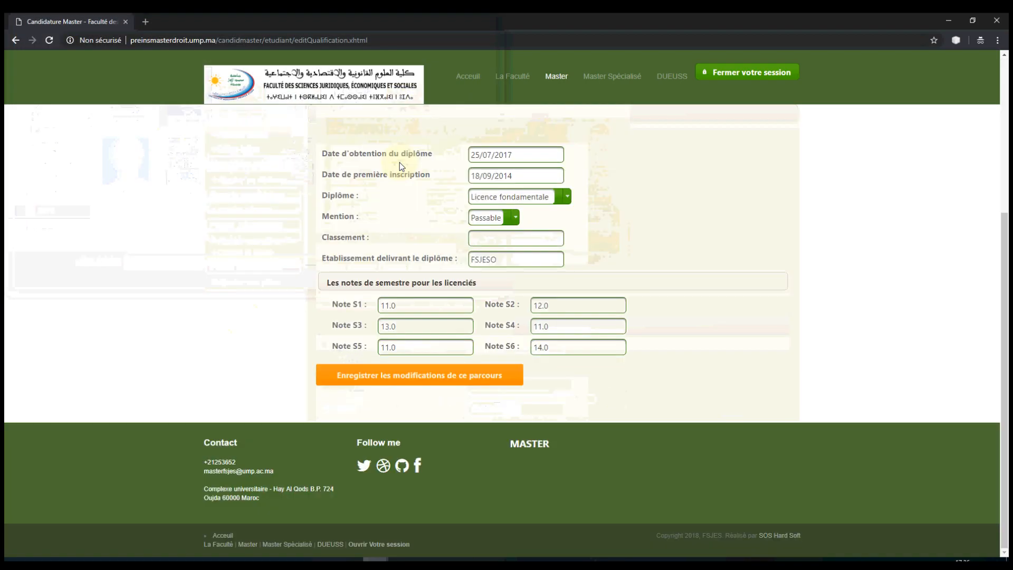
{"action": "left_click", "coordinate": [369, 375]}
{"action": "scroll", "coordinate": [423, 369], "scroll_direction": "down", "scroll_amount": 5}
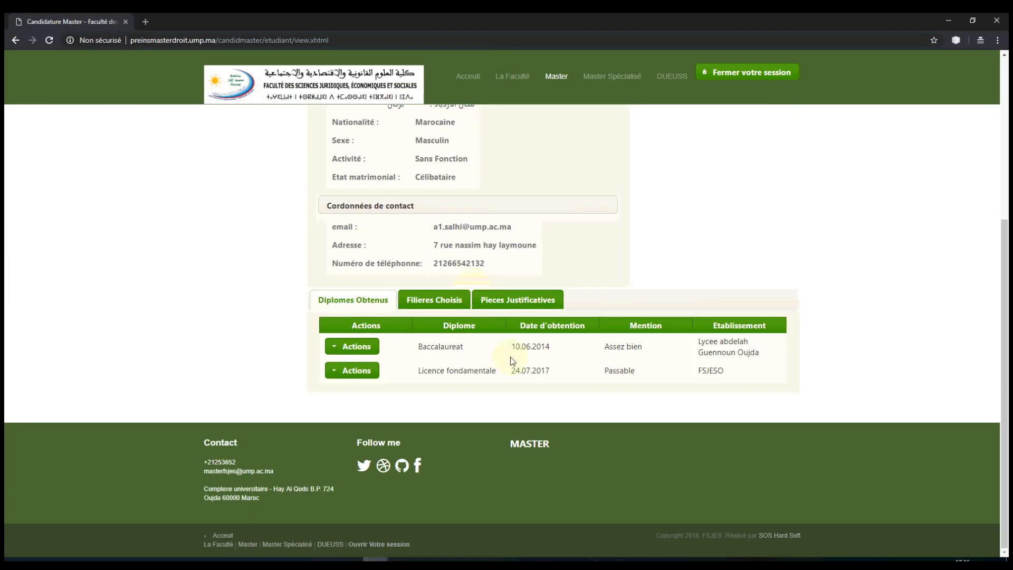
Step: Open the Baccalaureat entry, then return to the student details page
{"action": "left_click", "coordinate": [352, 346]}
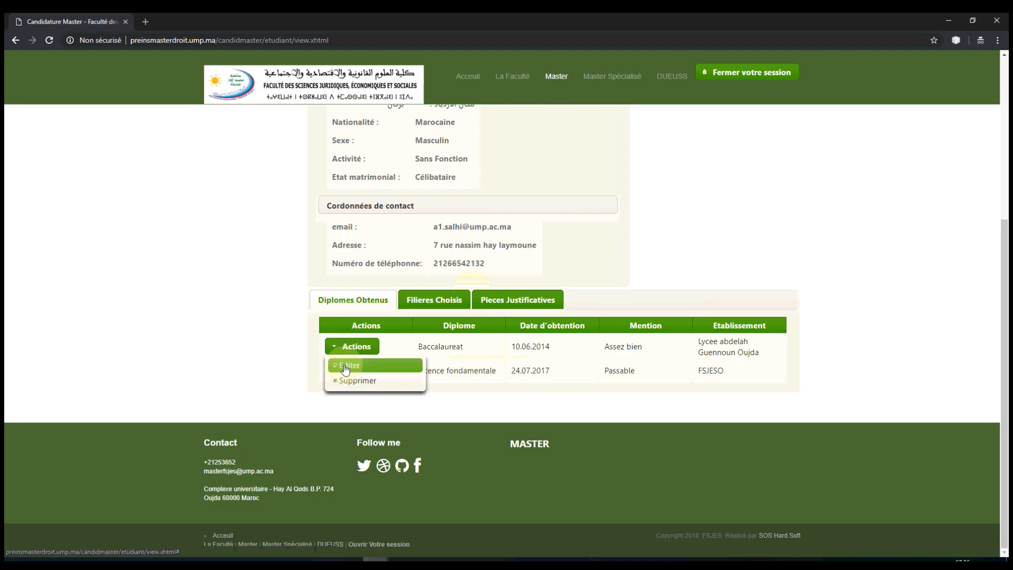
{"action": "left_click", "coordinate": [348, 363]}
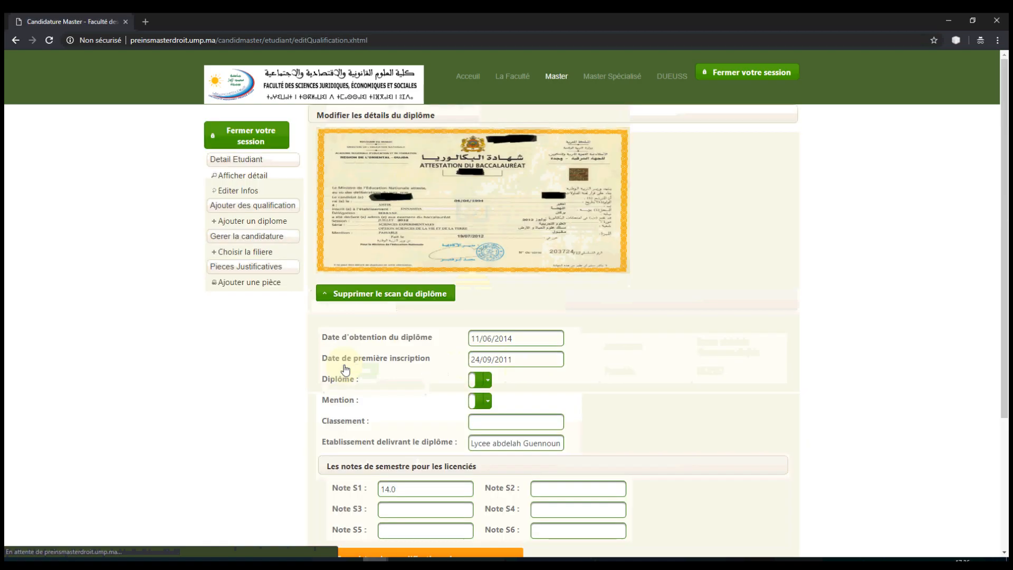
{"action": "left_click", "coordinate": [235, 182]}
{"action": "scroll", "coordinate": [526, 252], "scroll_direction": "down", "scroll_amount": 4}
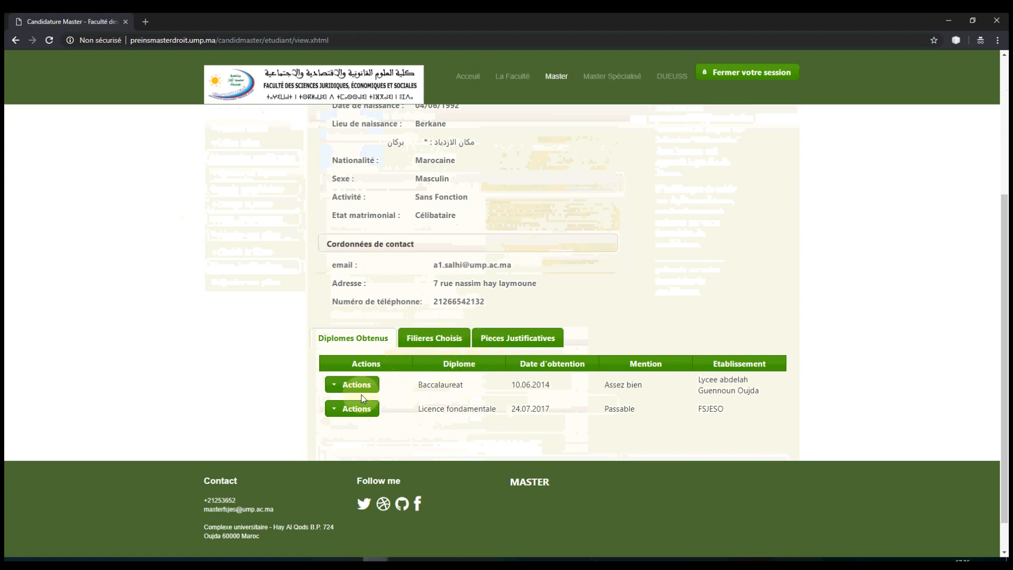
Step: Add GFF (Gestion financière et fiscale) to the chosen filières
{"action": "left_click", "coordinate": [424, 341]}
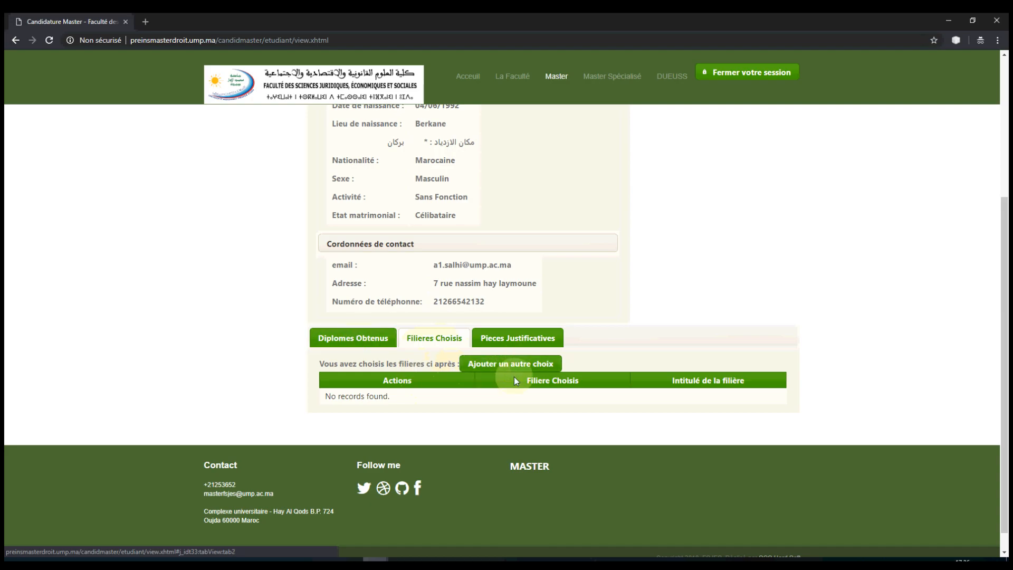
{"action": "left_click", "coordinate": [499, 364]}
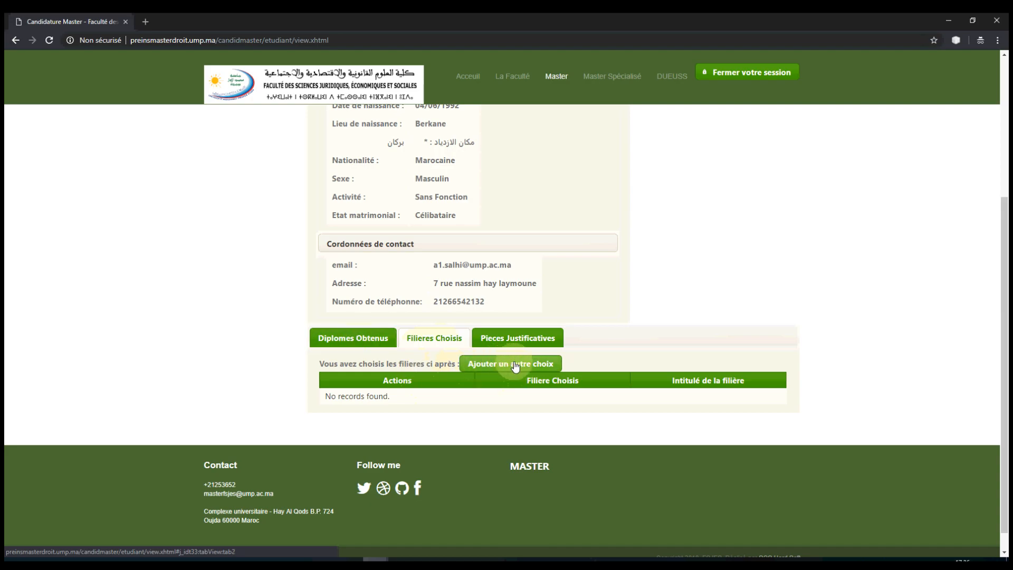
{"action": "left_click", "coordinate": [516, 364]}
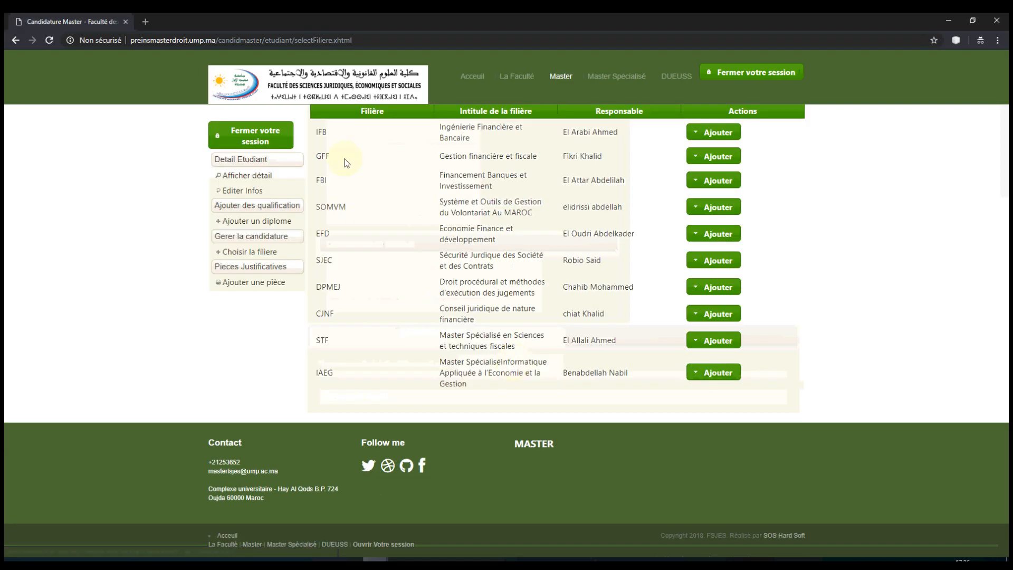
{"action": "left_click", "coordinate": [716, 158]}
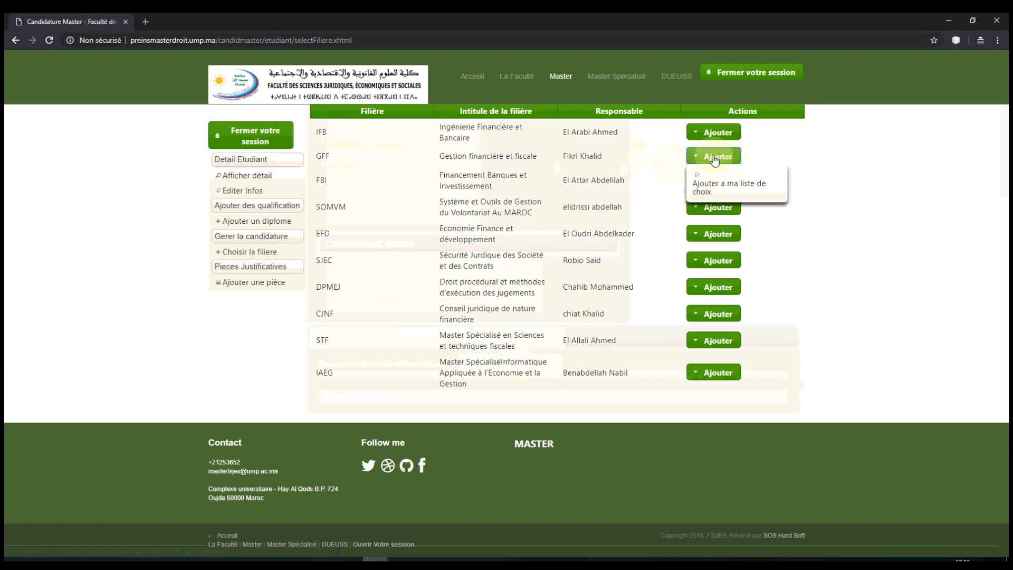
{"action": "left_click", "coordinate": [712, 190]}
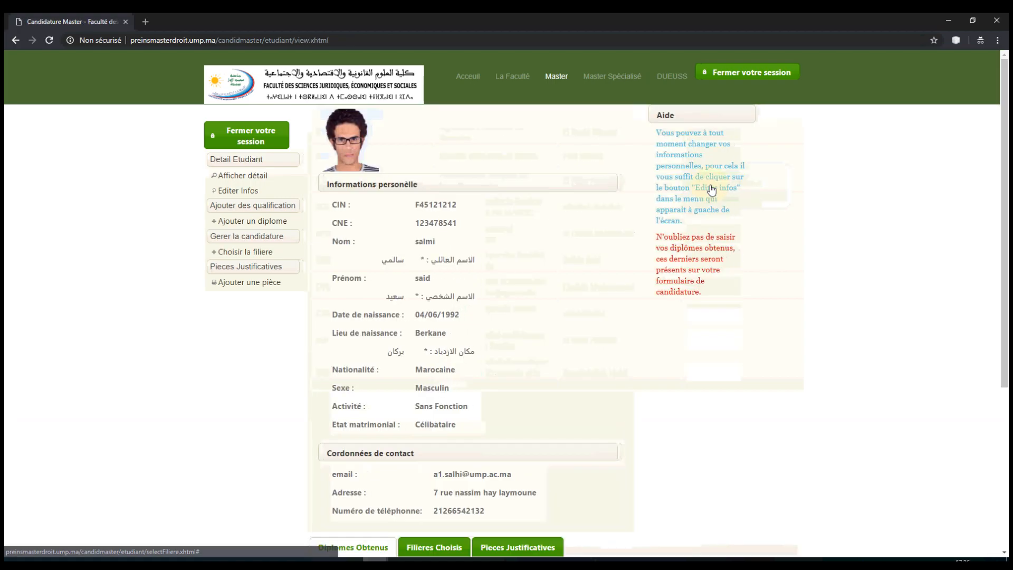
{"action": "scroll", "coordinate": [379, 296], "scroll_direction": "down", "scroll_amount": 5}
{"action": "left_click", "coordinate": [455, 305]}
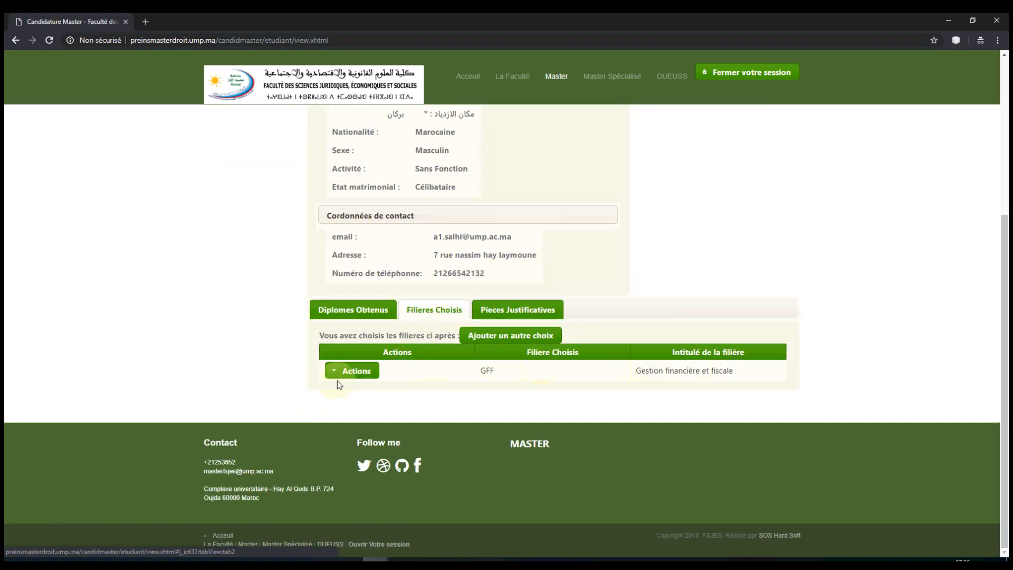
Step: Add EFD (Economie Finance et développement) as a second filière choice
{"action": "left_click", "coordinate": [506, 336]}
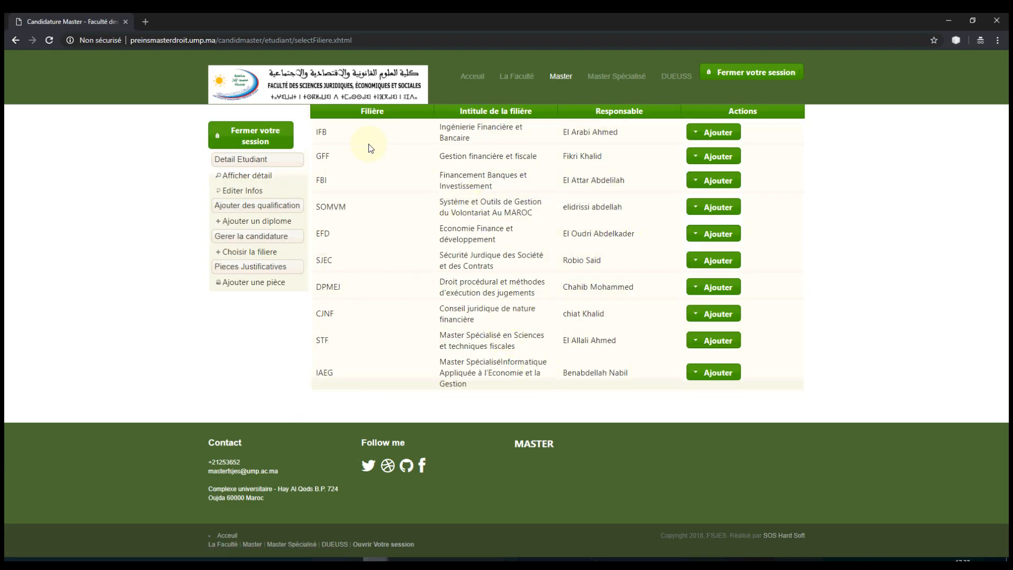
{"action": "left_click", "coordinate": [251, 179]}
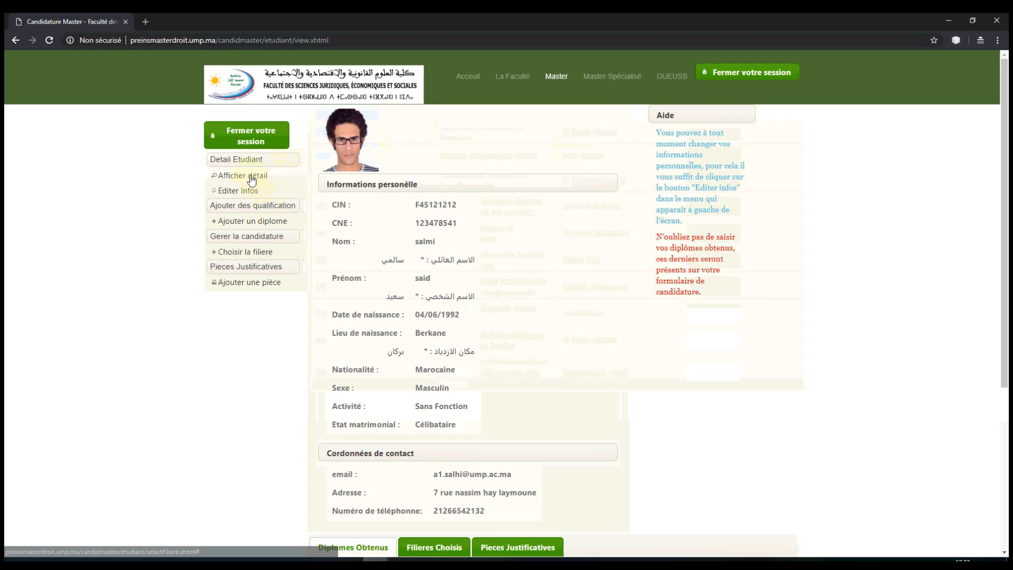
{"action": "left_click", "coordinate": [253, 254]}
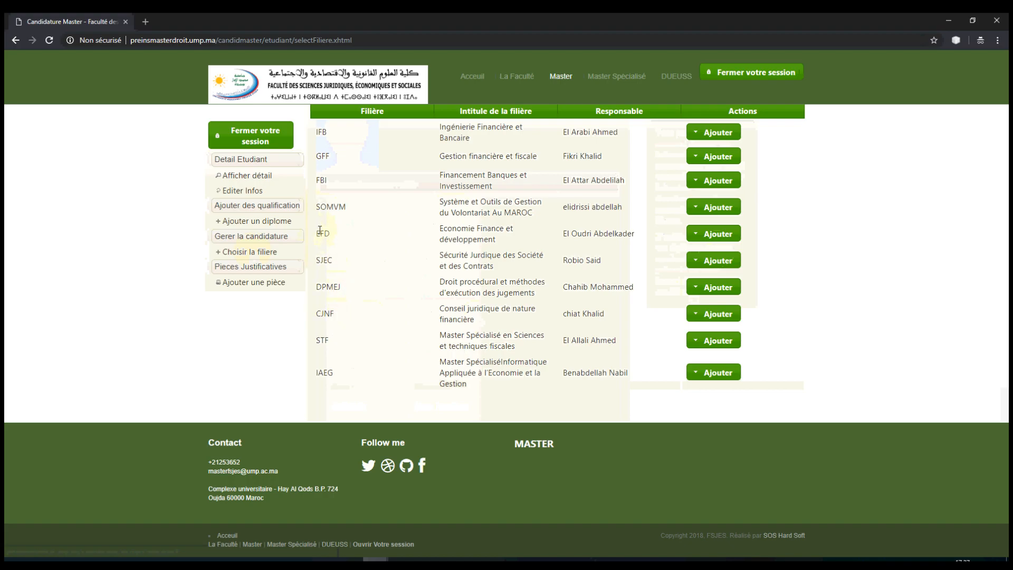
{"action": "left_click", "coordinate": [712, 234]}
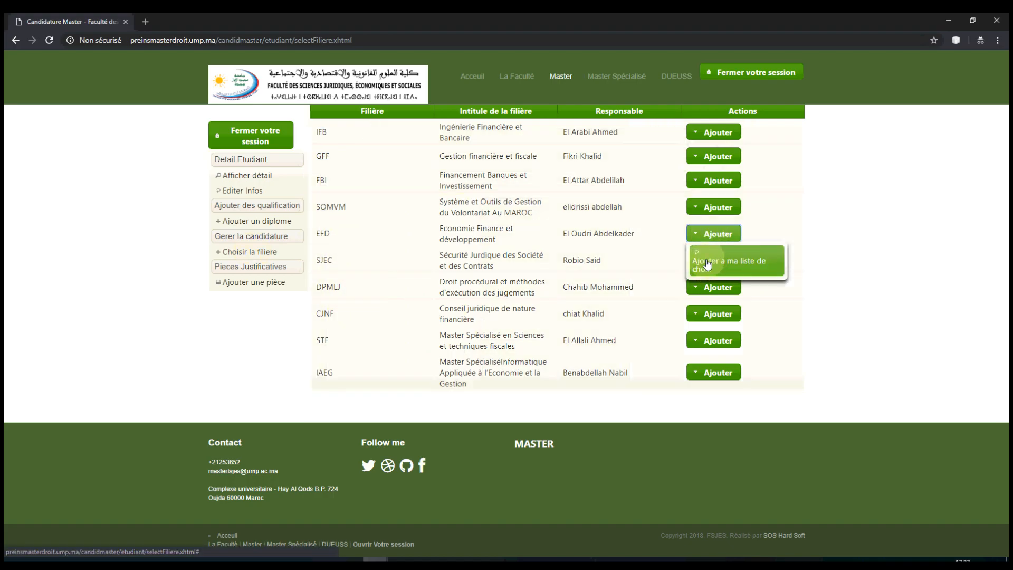
{"action": "left_click", "coordinate": [708, 265]}
{"action": "scroll", "coordinate": [444, 301], "scroll_direction": "down", "scroll_amount": 5}
{"action": "left_click", "coordinate": [435, 301]}
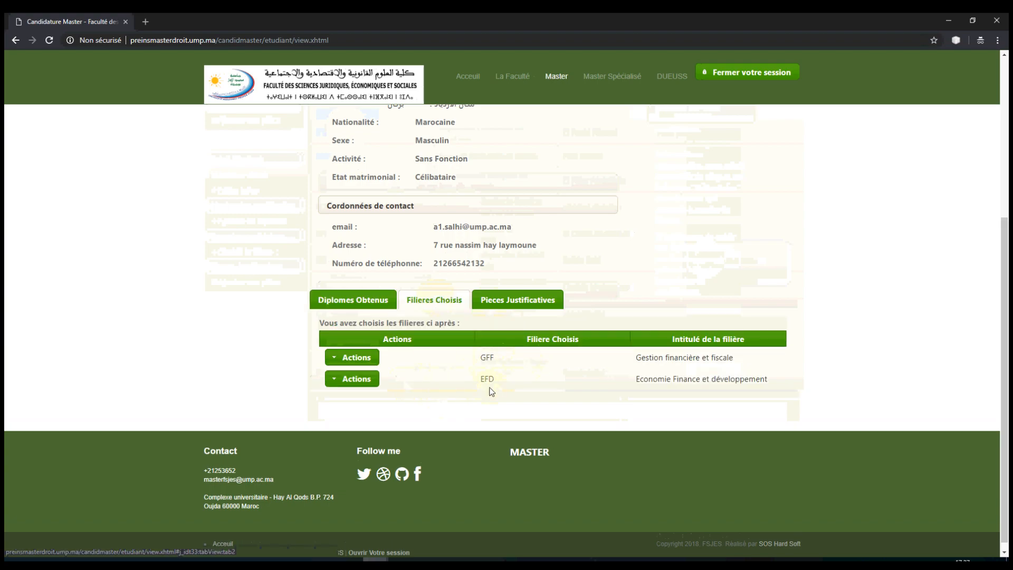
Step: Start a new supporting document with issue date 06/05/2010
{"action": "left_click", "coordinate": [510, 301]}
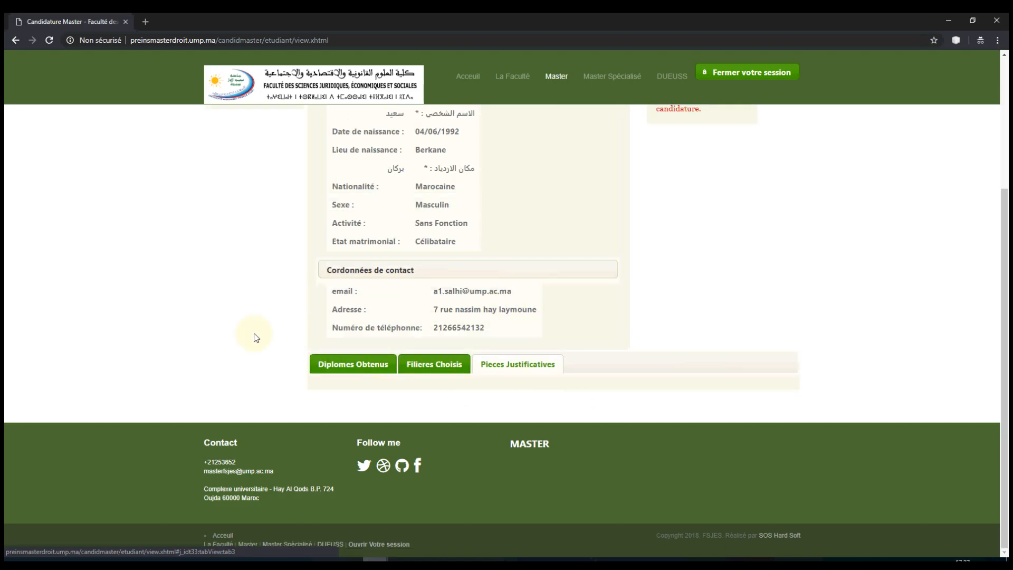
{"action": "scroll", "coordinate": [232, 287], "scroll_direction": "up", "scroll_amount": 3}
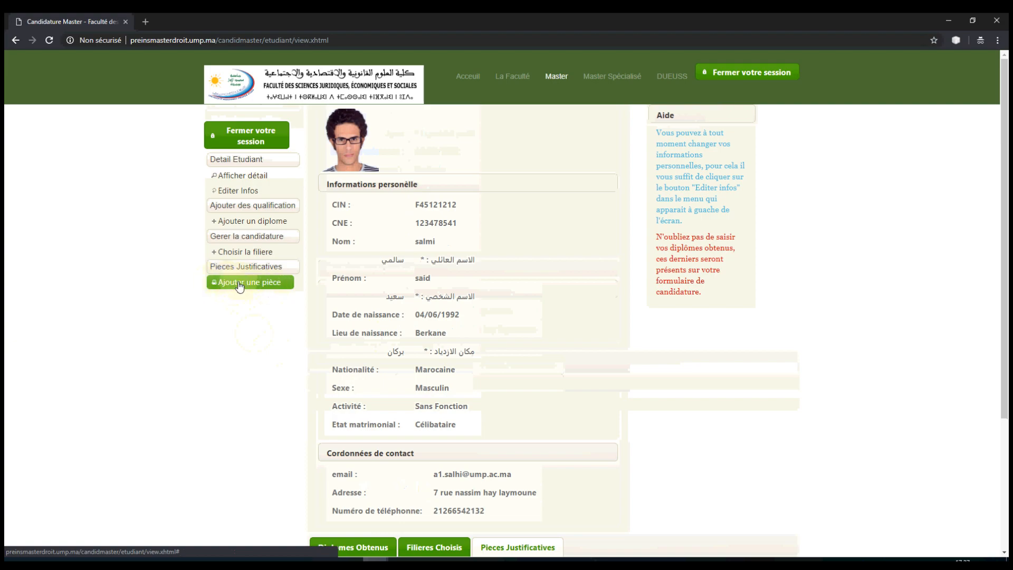
{"action": "left_click", "coordinate": [239, 285]}
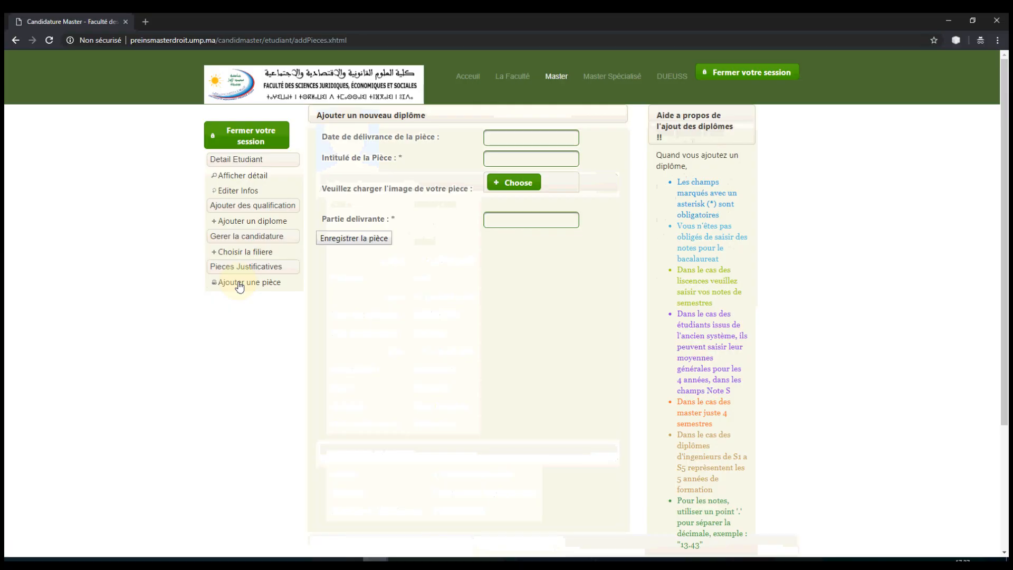
{"action": "left_click", "coordinate": [488, 133]}
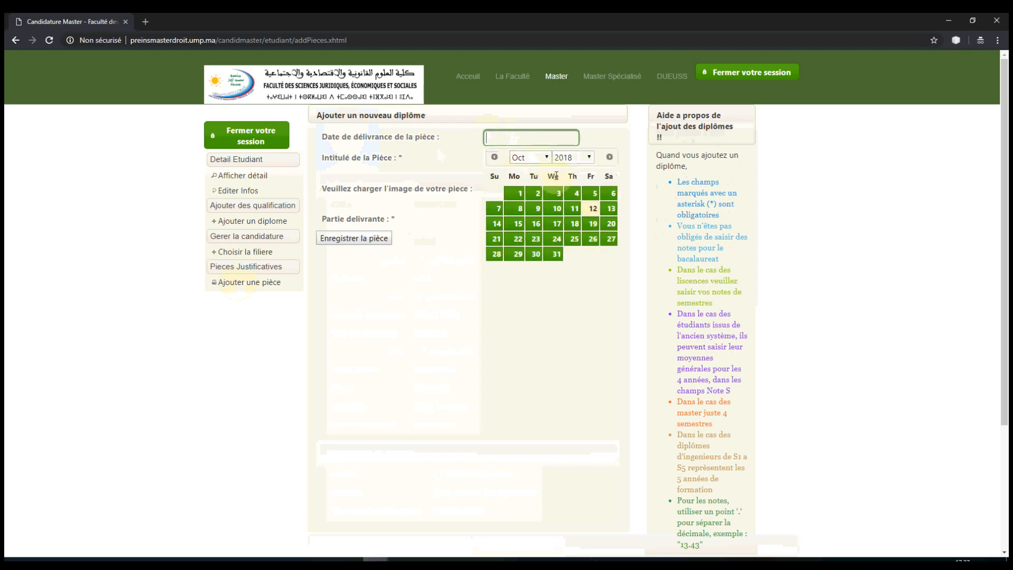
{"action": "left_click", "coordinate": [587, 158]}
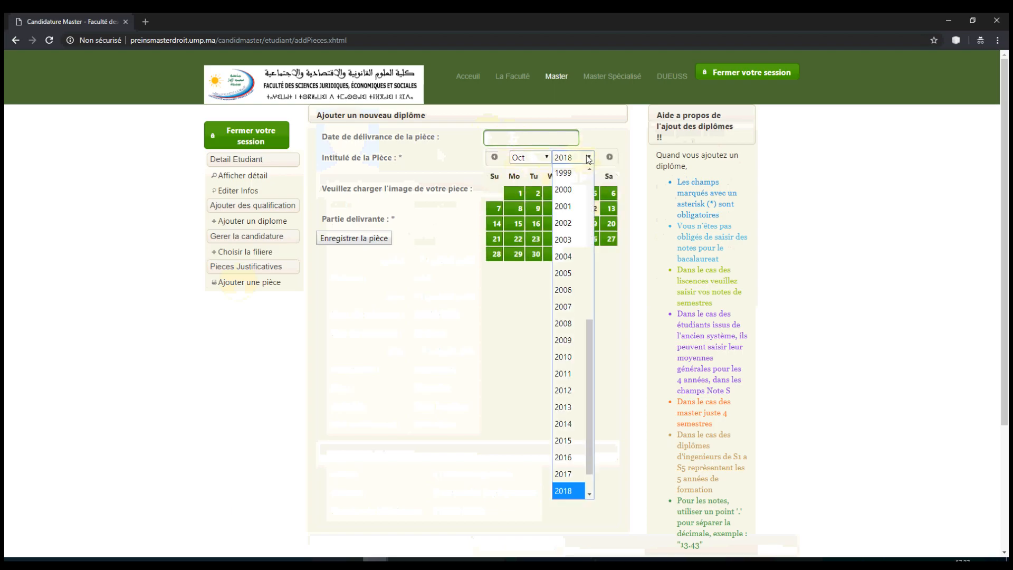
{"action": "left_click", "coordinate": [567, 338]}
{"action": "left_click", "coordinate": [530, 157]}
{"action": "left_click", "coordinate": [531, 233]}
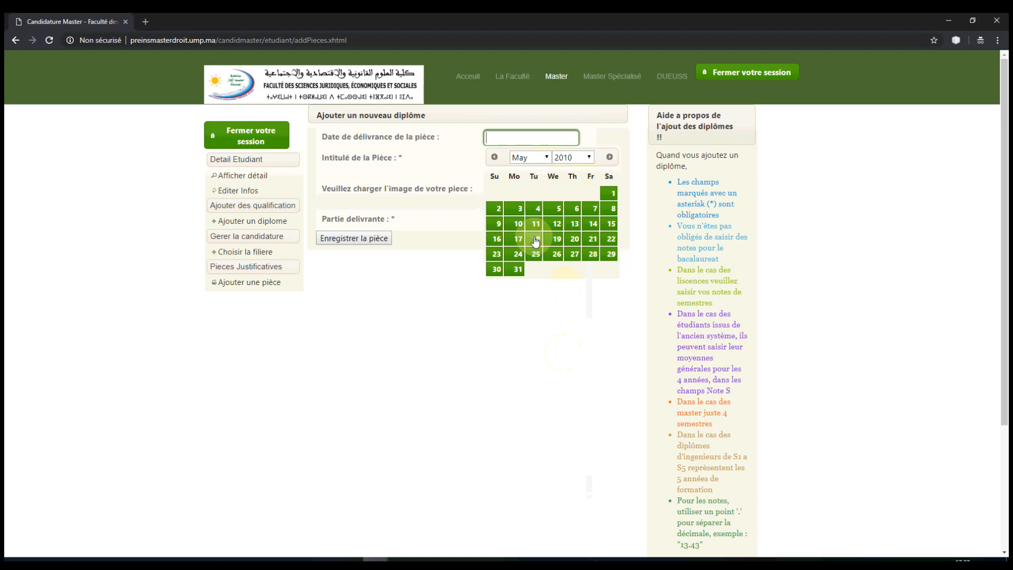
{"action": "left_click", "coordinate": [575, 211]}
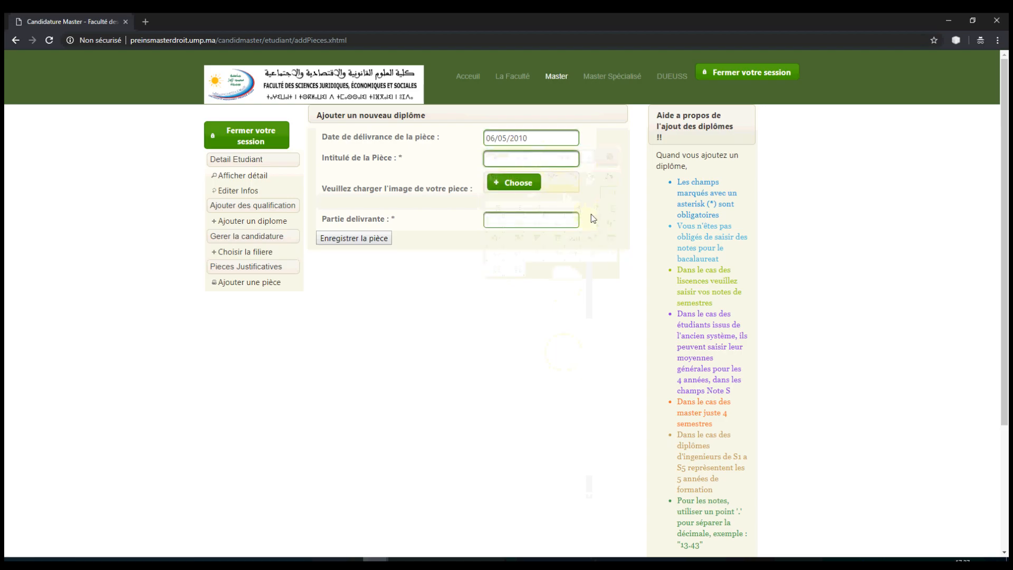
Step: Title it CNI, attach the CNI image, set issuer Ministere de l'interieur MAROC, and save
{"action": "type", "text": "CNI"}
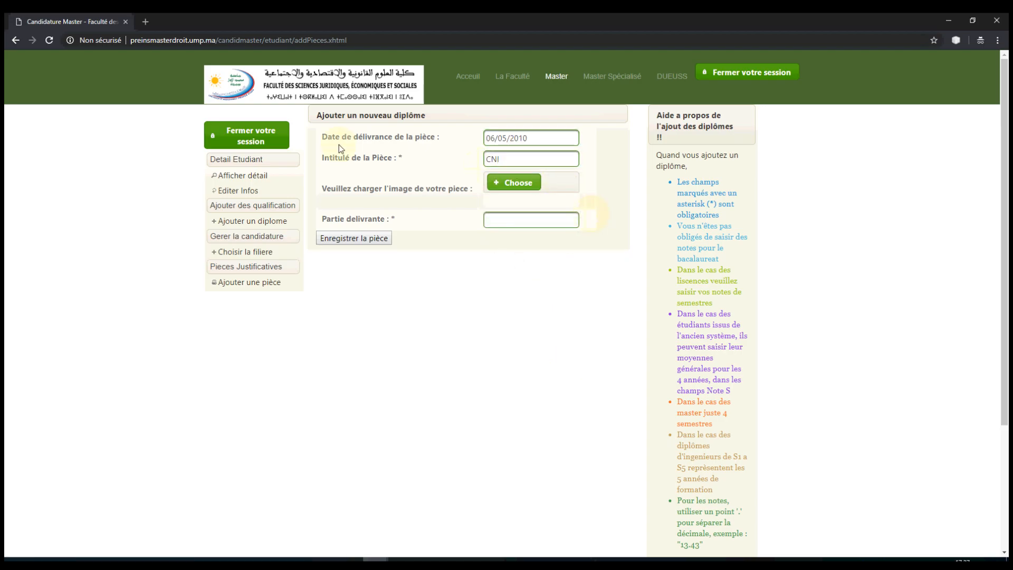
{"action": "left_click", "coordinate": [515, 182]}
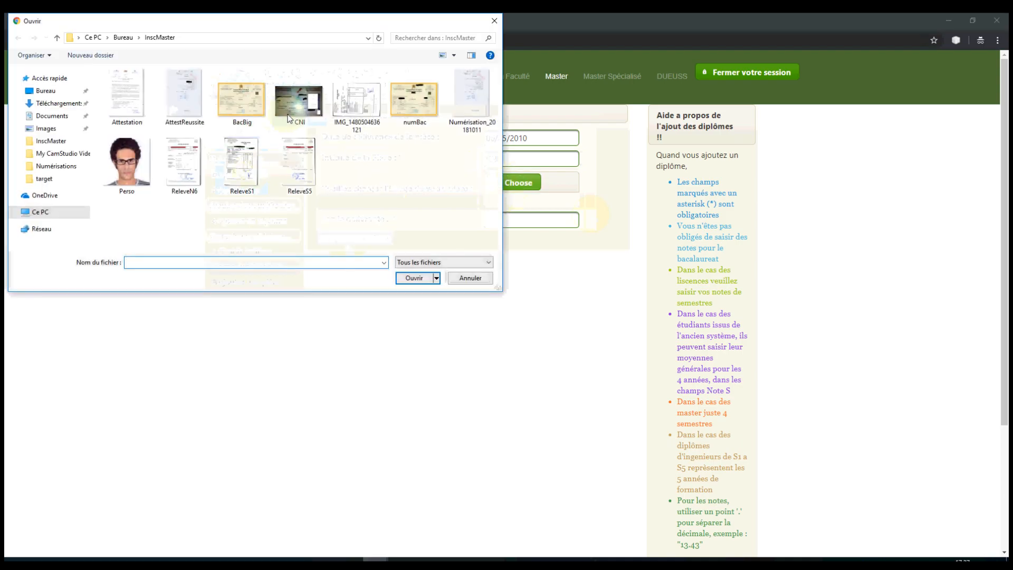
{"action": "double_click", "coordinate": [301, 103]}
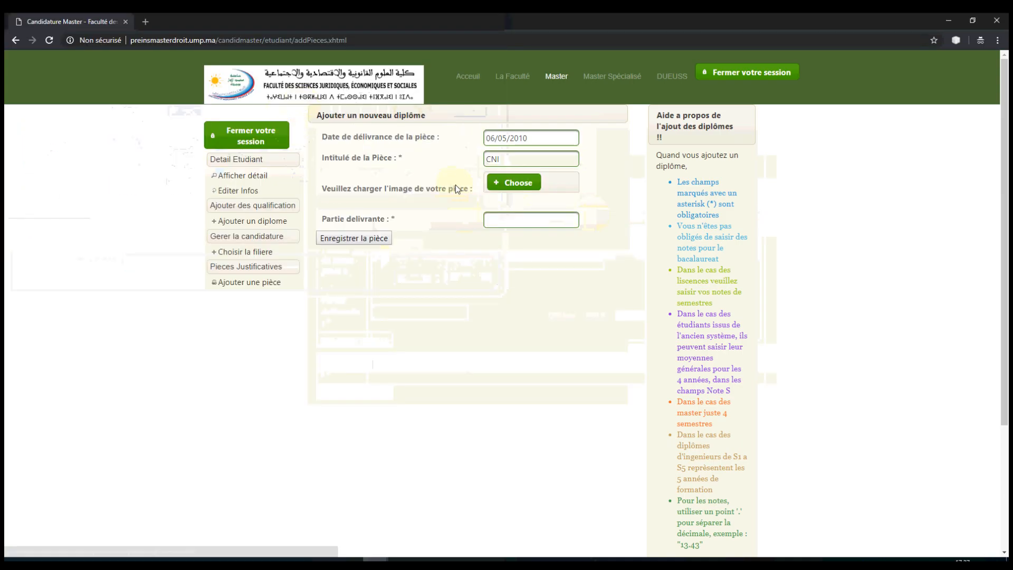
{"action": "left_click", "coordinate": [507, 217]}
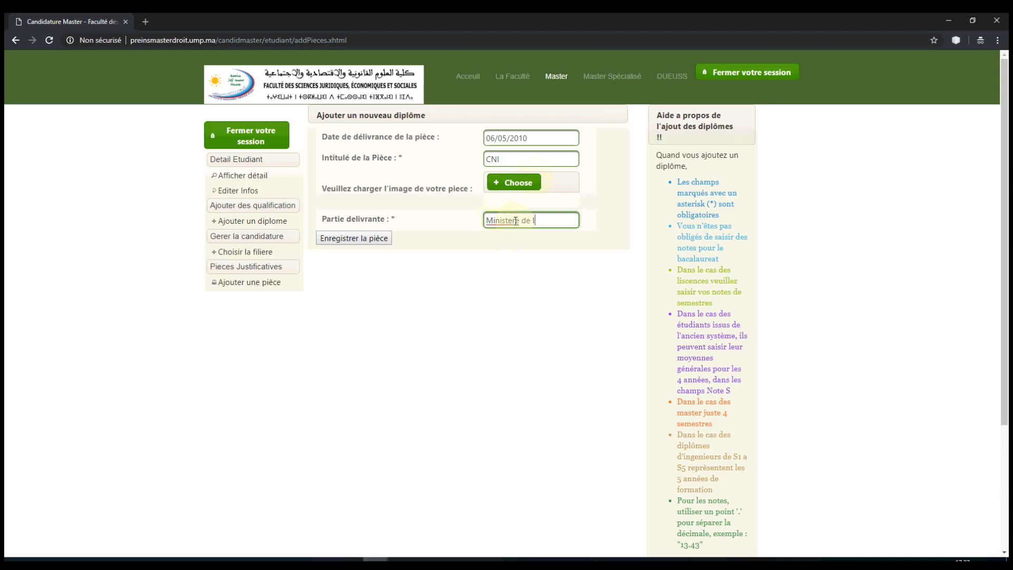
{"action": "type", "text": "Ministere de l'interieur MAROC"}
{"action": "left_click", "coordinate": [351, 239]}
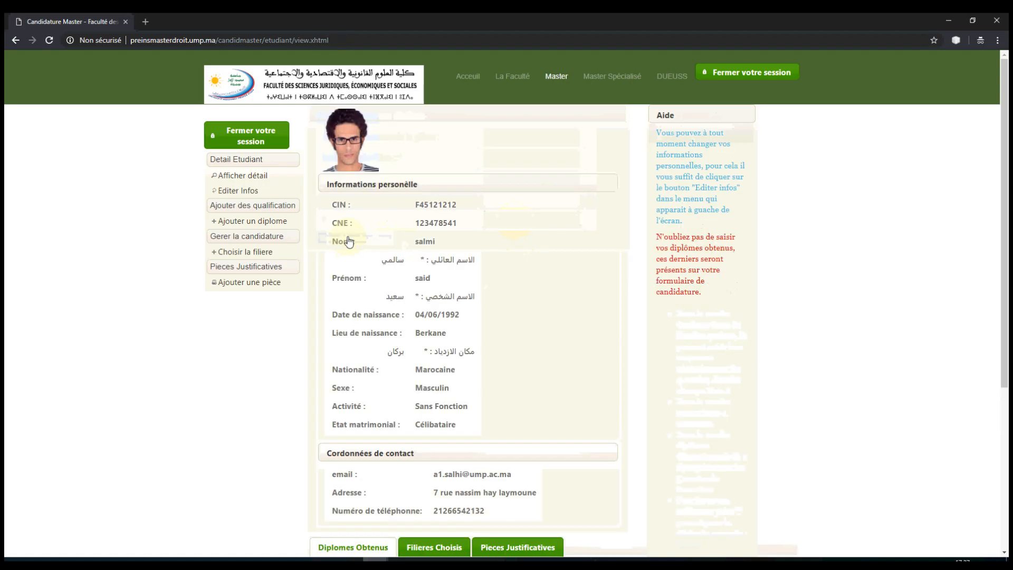
Step: Check the saved CNI in the supporting documents list, then collapse it
{"action": "scroll", "coordinate": [510, 328], "scroll_direction": "down", "scroll_amount": 5}
{"action": "left_click", "coordinate": [520, 299]}
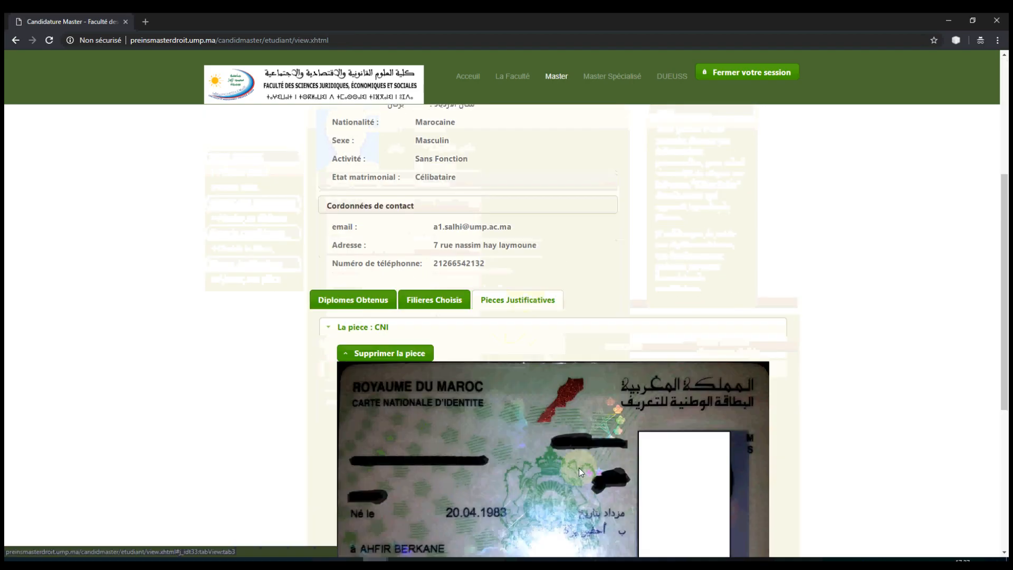
{"action": "scroll", "coordinate": [537, 376], "scroll_direction": "down", "scroll_amount": 5}
{"action": "scroll", "coordinate": [531, 363], "scroll_direction": "up", "scroll_amount": 2}
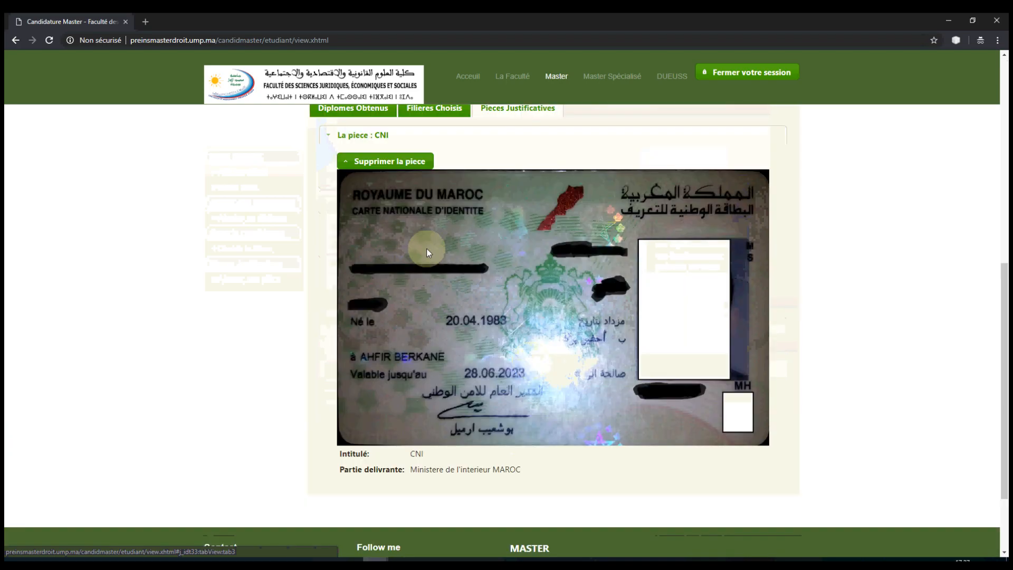
{"action": "left_click", "coordinate": [360, 138]}
{"action": "scroll", "coordinate": [115, 255], "scroll_direction": "up", "scroll_amount": 4}
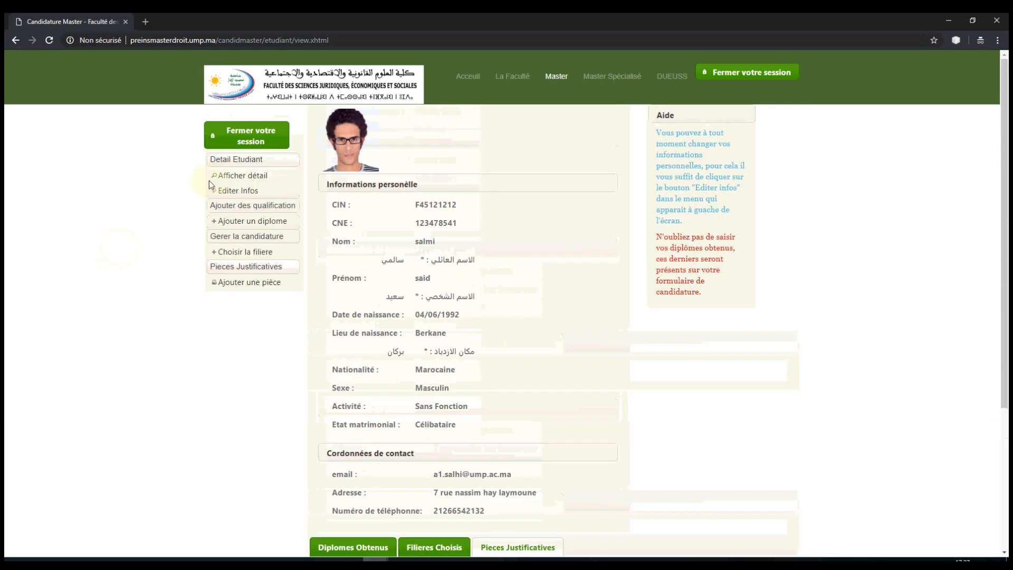
Step: Start a new piece with issue date 31/08/2016
{"action": "left_click", "coordinate": [248, 283]}
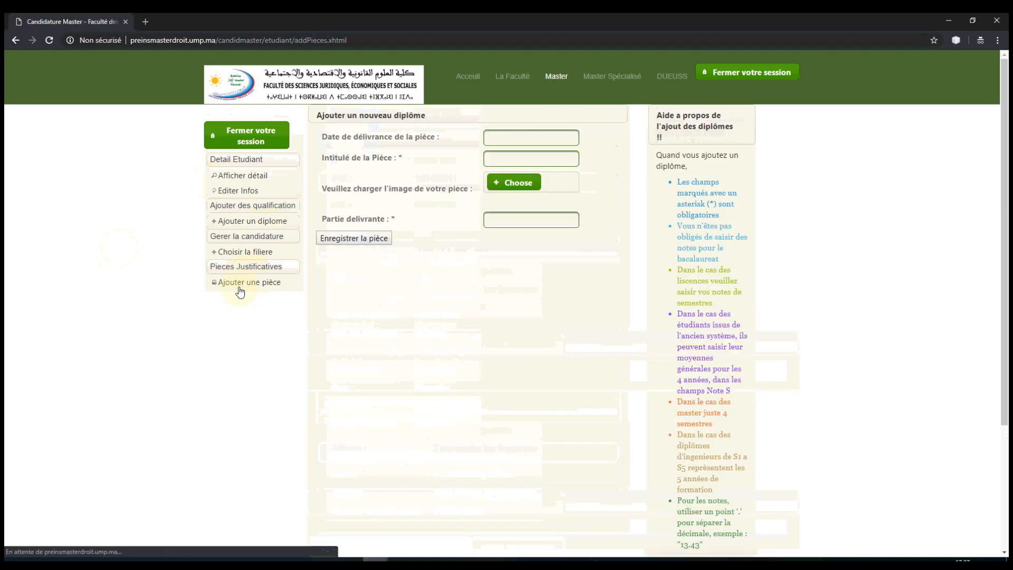
{"action": "left_click", "coordinate": [508, 136]}
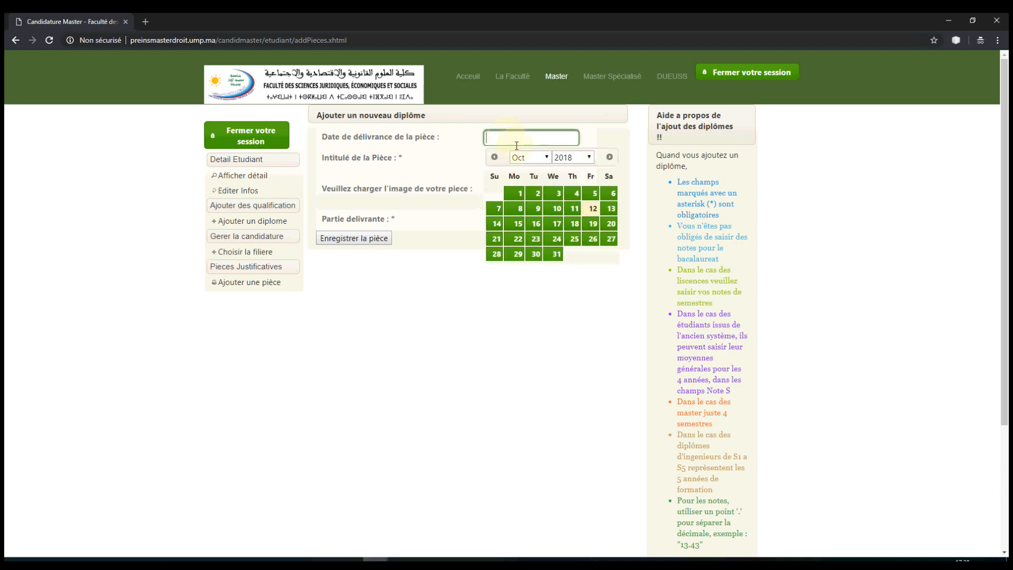
{"action": "left_click", "coordinate": [590, 158]}
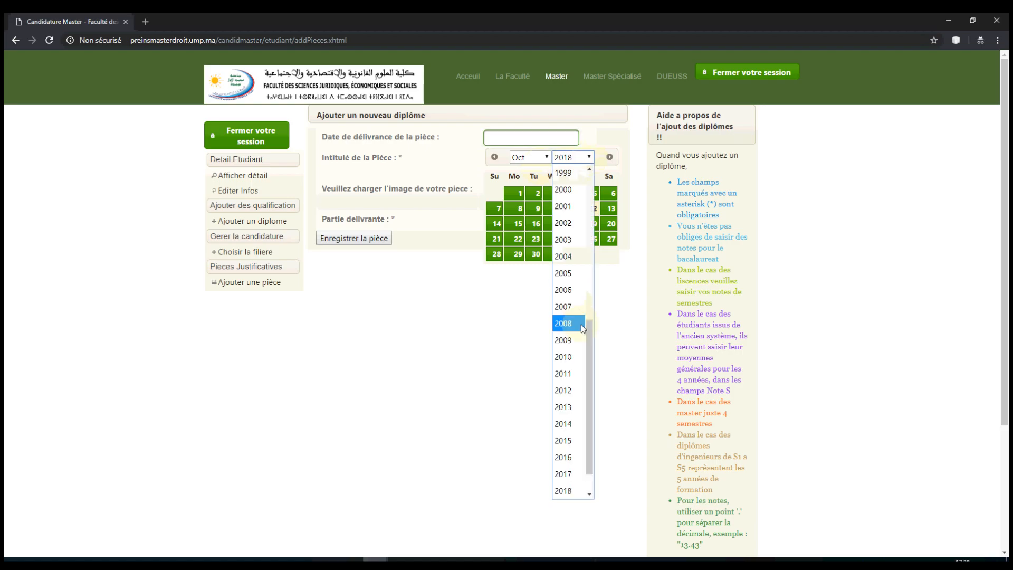
{"action": "left_click", "coordinate": [566, 457]}
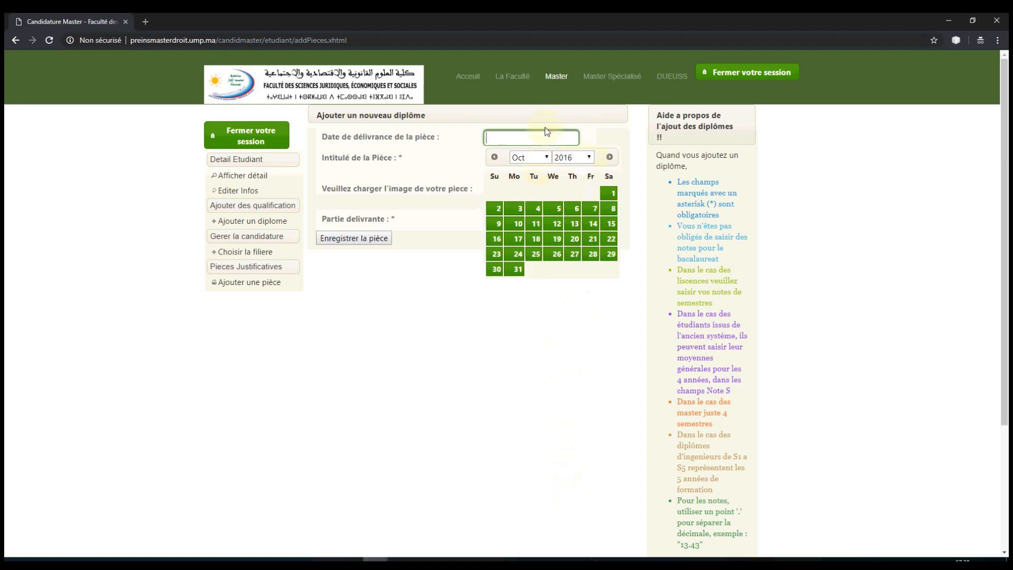
{"action": "left_click", "coordinate": [529, 162]}
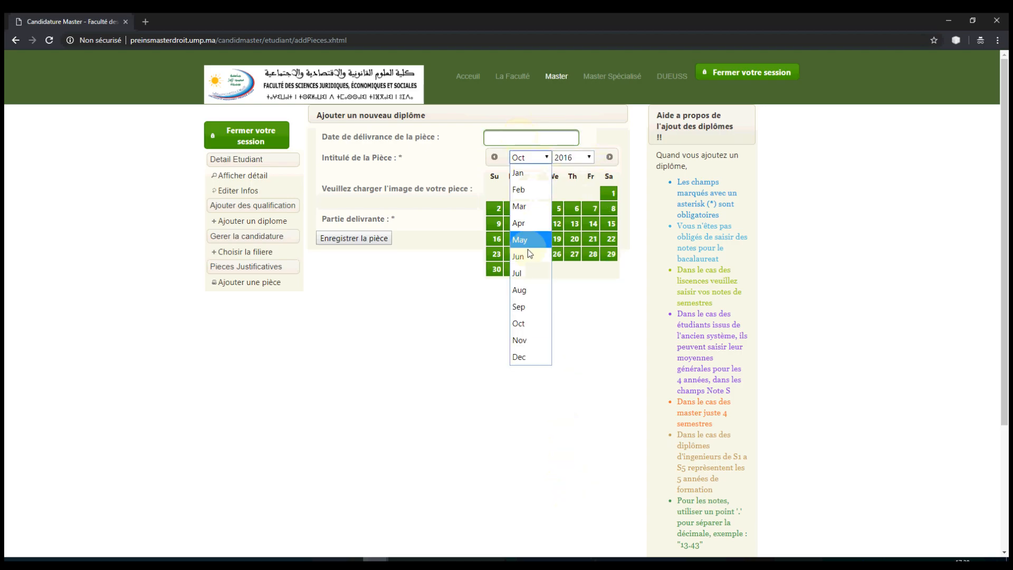
{"action": "left_click", "coordinate": [534, 296]}
{"action": "left_click", "coordinate": [557, 254]}
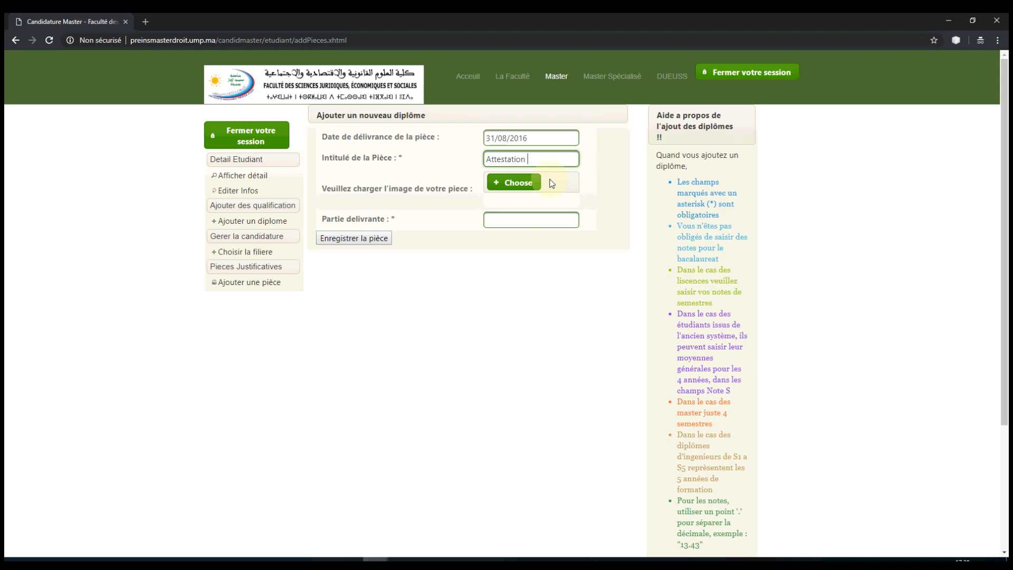
Step: Title it Attestation de participation Aux traveaux de solidarité régionale, attach the Attestation file, and save
{"action": "type", "text": "tion "}
{"action": "type", "text": "Aux trave"}
{"action": "type", "text": "aux "}
{"action": "type", "text": "de solidari"}
{"action": "type", "text": "té r"}
{"action": "type", "text": "égionale"}
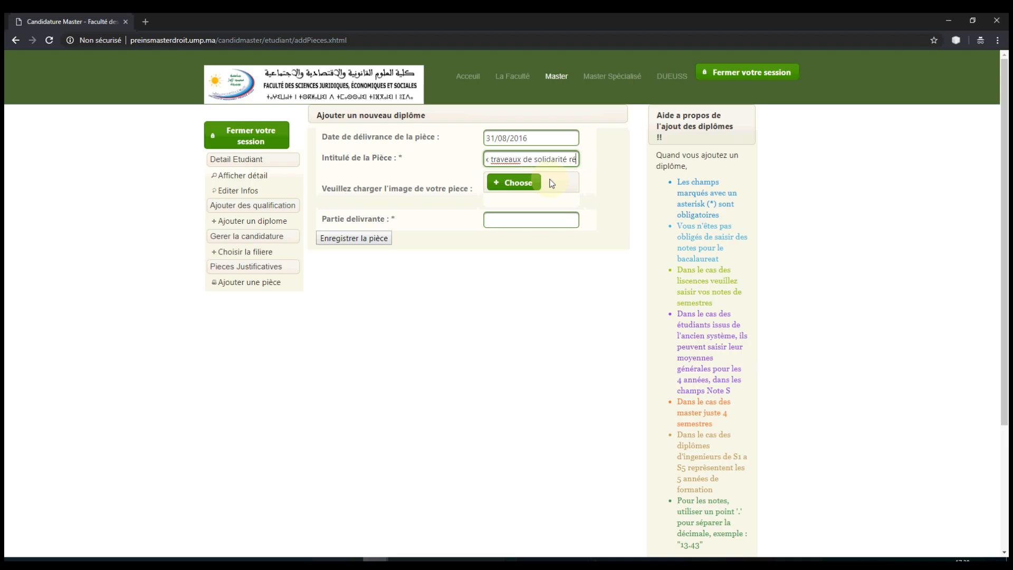
{"action": "key", "text": "Tab"}
{"action": "left_click", "coordinate": [547, 189]}
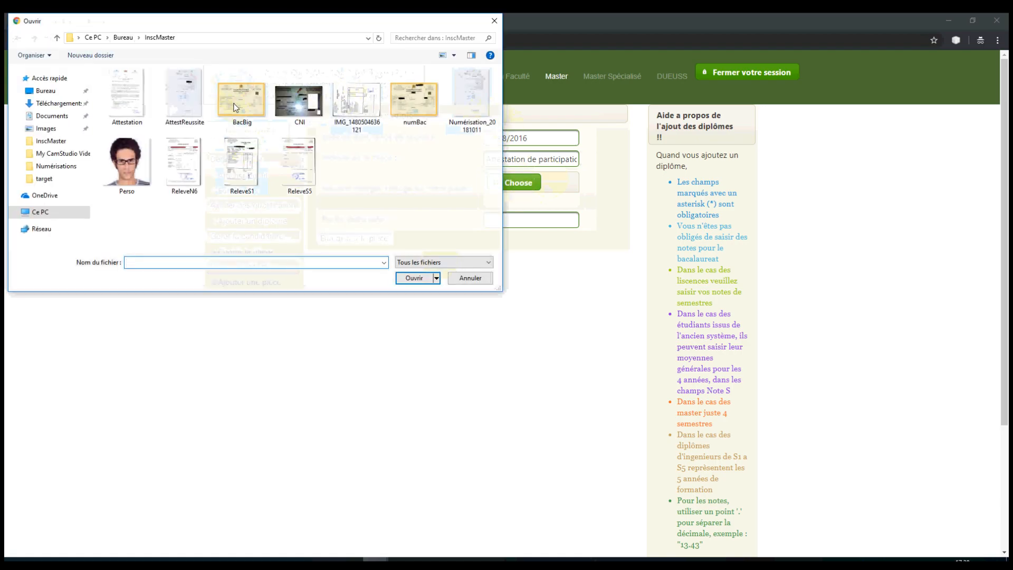
{"action": "left_click", "coordinate": [125, 97]}
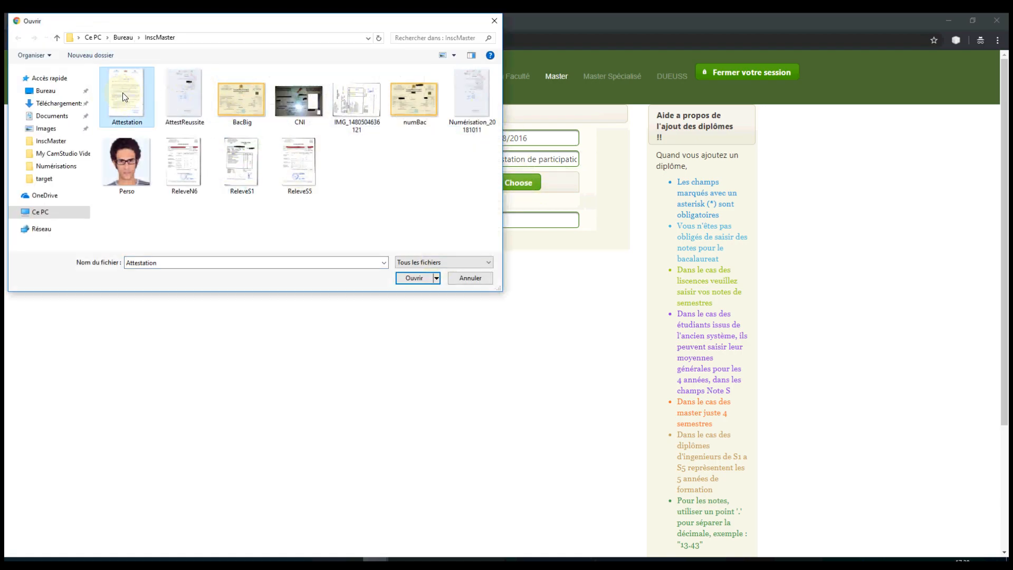
{"action": "left_click", "coordinate": [413, 278]}
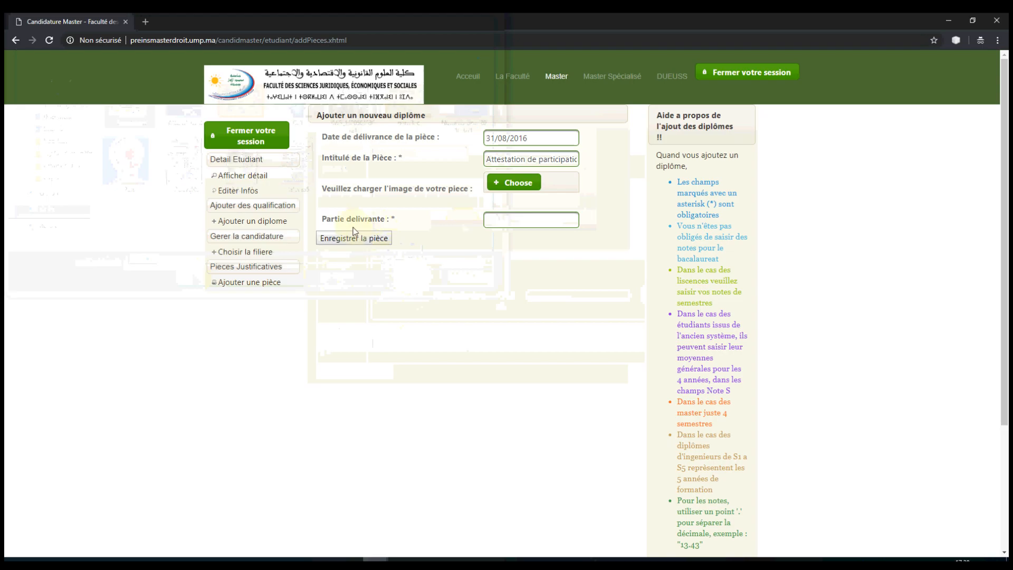
{"action": "left_click", "coordinate": [513, 218]}
{"action": "left_click", "coordinate": [531, 226]}
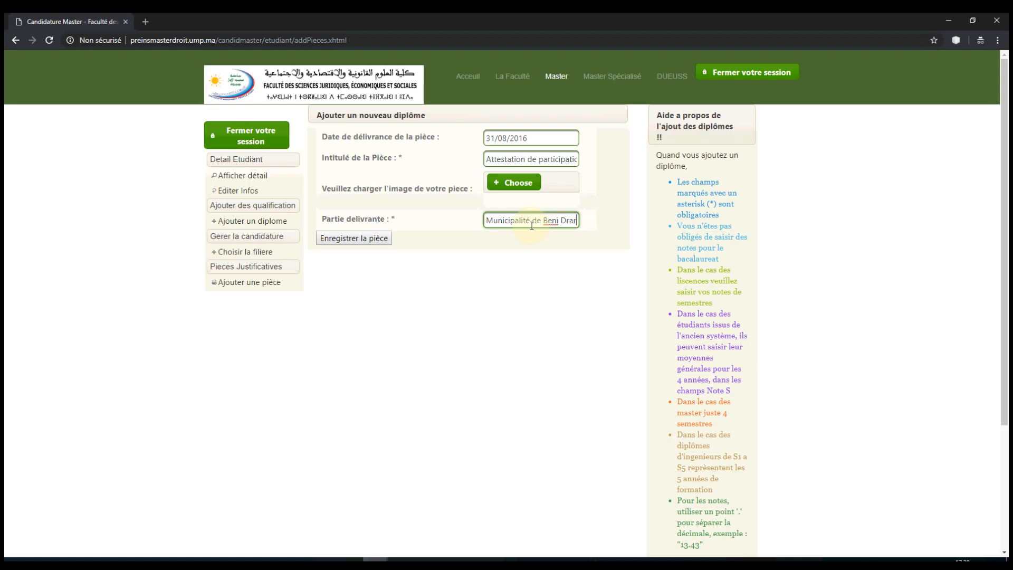
{"action": "left_click", "coordinate": [354, 238]}
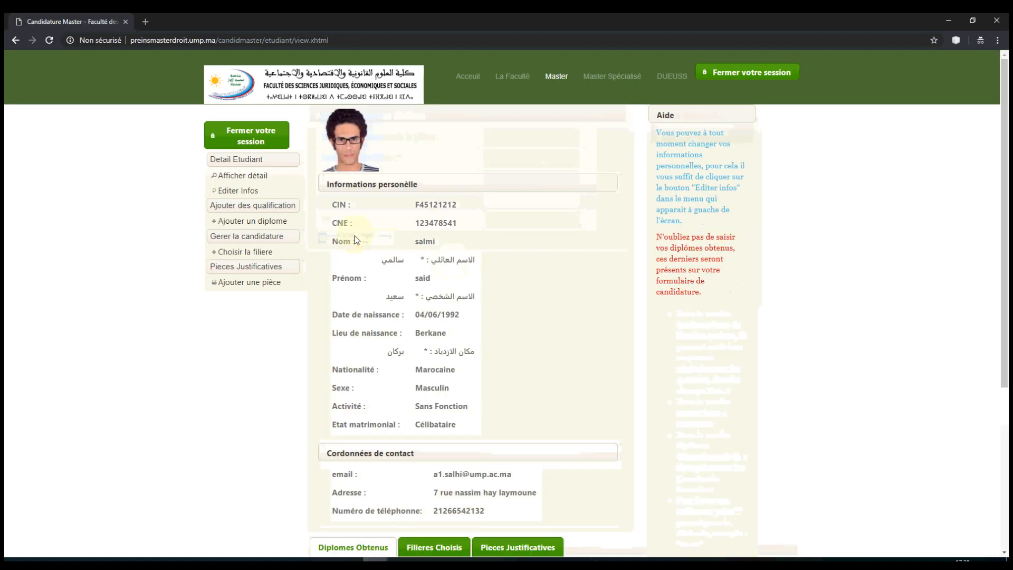
{"action": "scroll", "coordinate": [461, 362], "scroll_direction": "down", "scroll_amount": 5}
{"action": "left_click", "coordinate": [520, 299]}
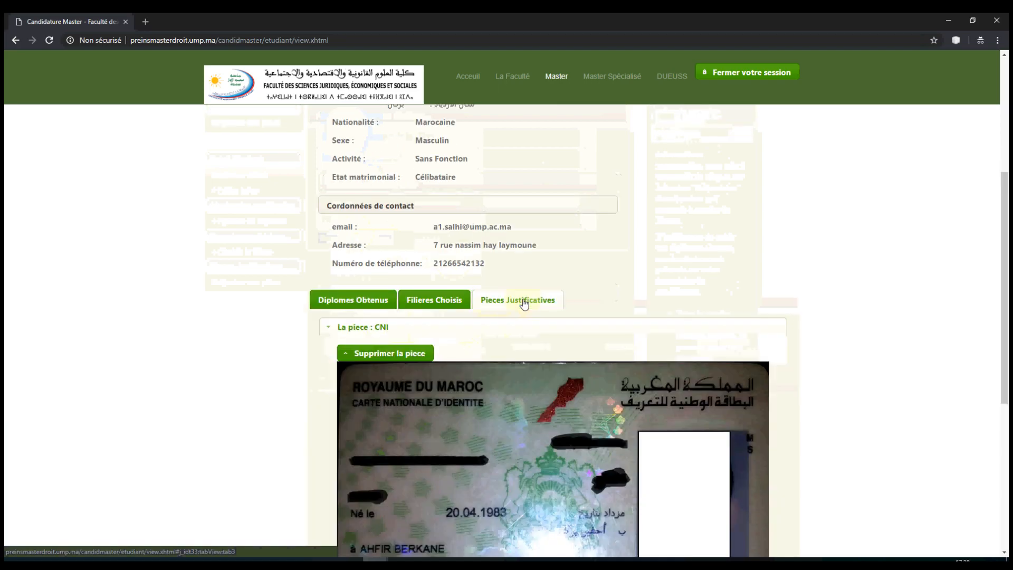
{"action": "scroll", "coordinate": [419, 352], "scroll_direction": "down", "scroll_amount": 5}
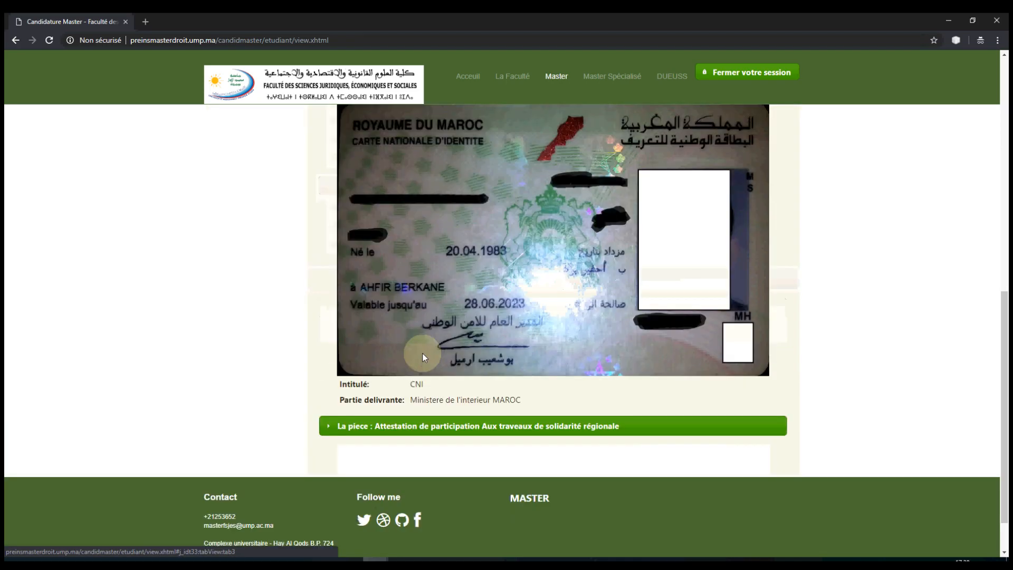
{"action": "left_click", "coordinate": [378, 375]}
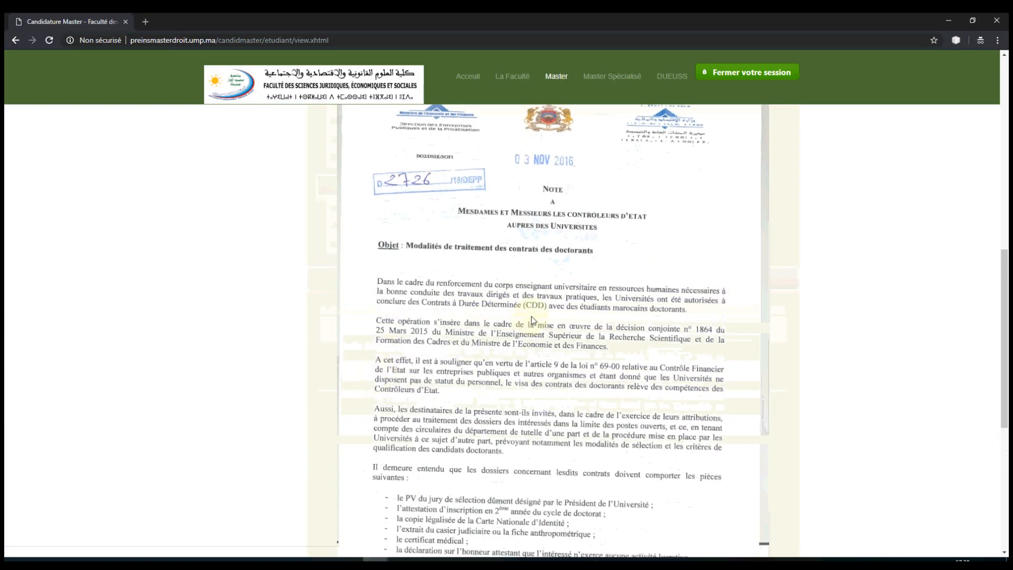
{"action": "scroll", "coordinate": [531, 316], "scroll_direction": "down", "scroll_amount": 6}
{"action": "scroll", "coordinate": [530, 320], "scroll_direction": "up", "scroll_amount": 15}
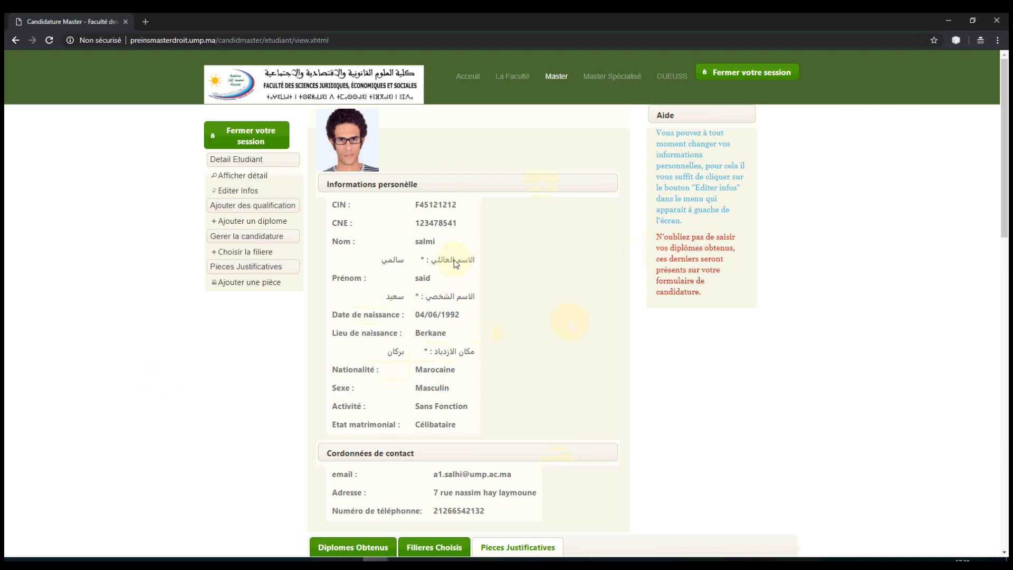
Step: Log out and begin entering the login on the existing-account page
{"action": "left_click", "coordinate": [264, 139]}
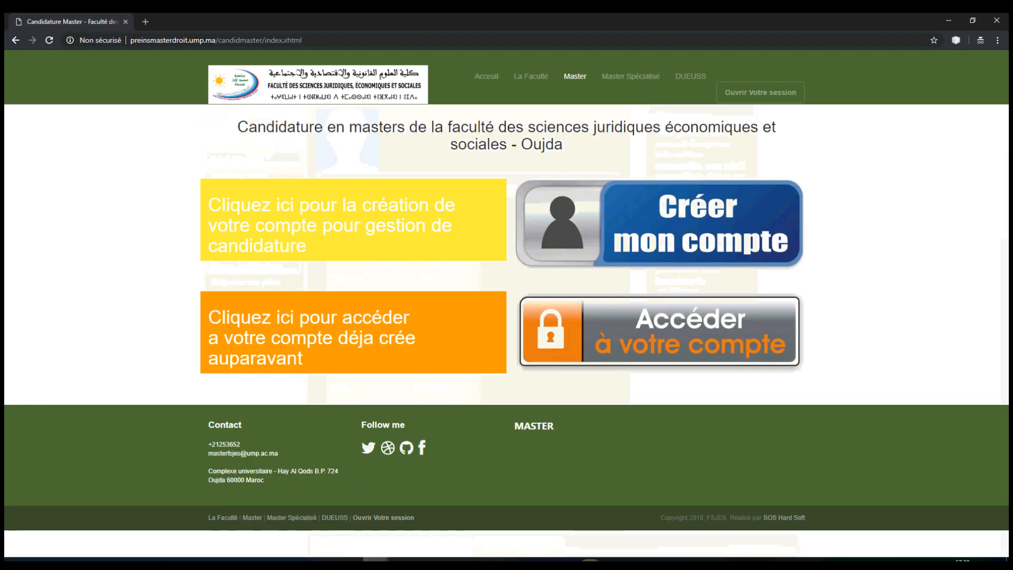
{"action": "left_click", "coordinate": [685, 337]}
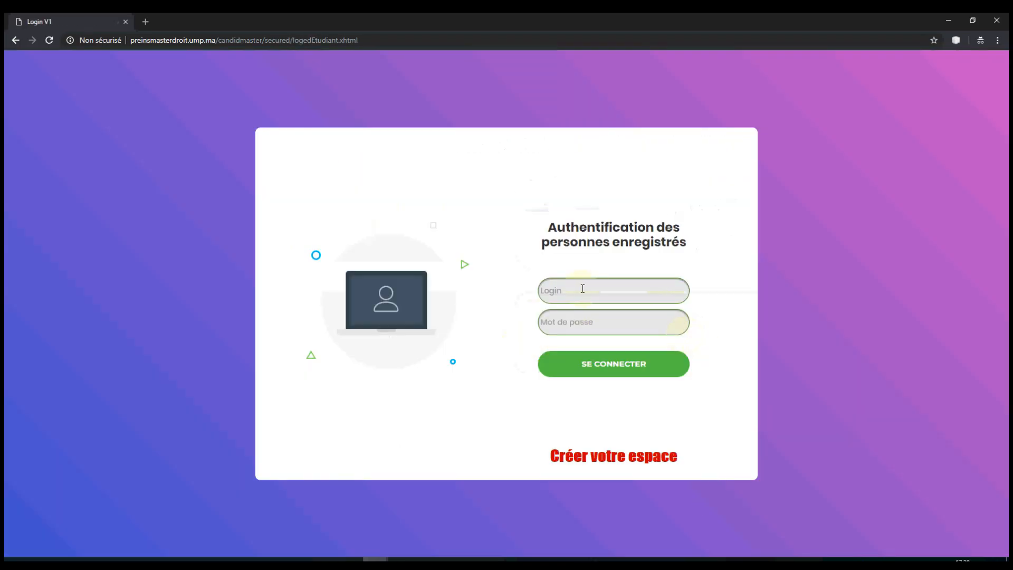
{"action": "left_click", "coordinate": [582, 289]}
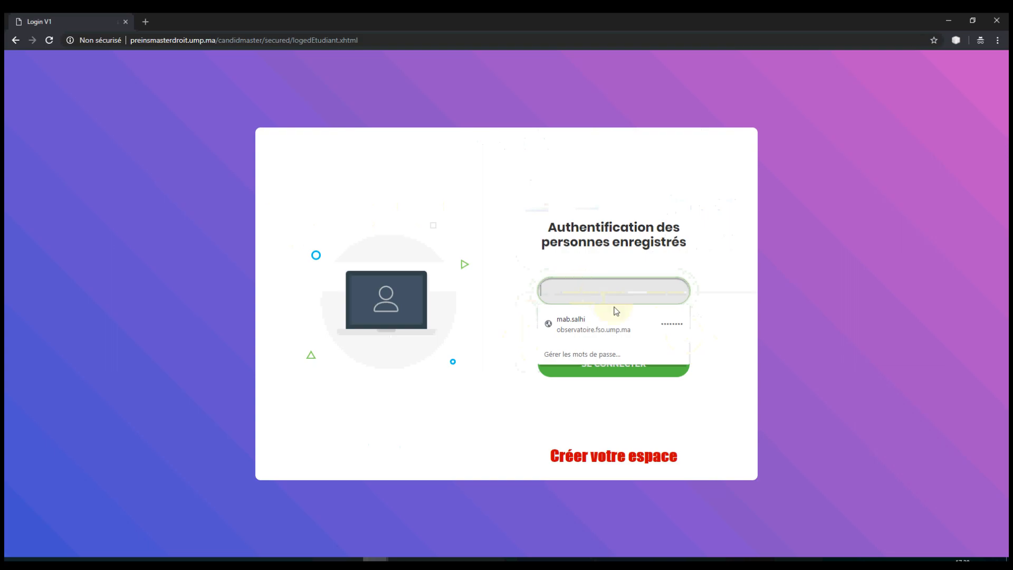
{"action": "type", "text": "F"}
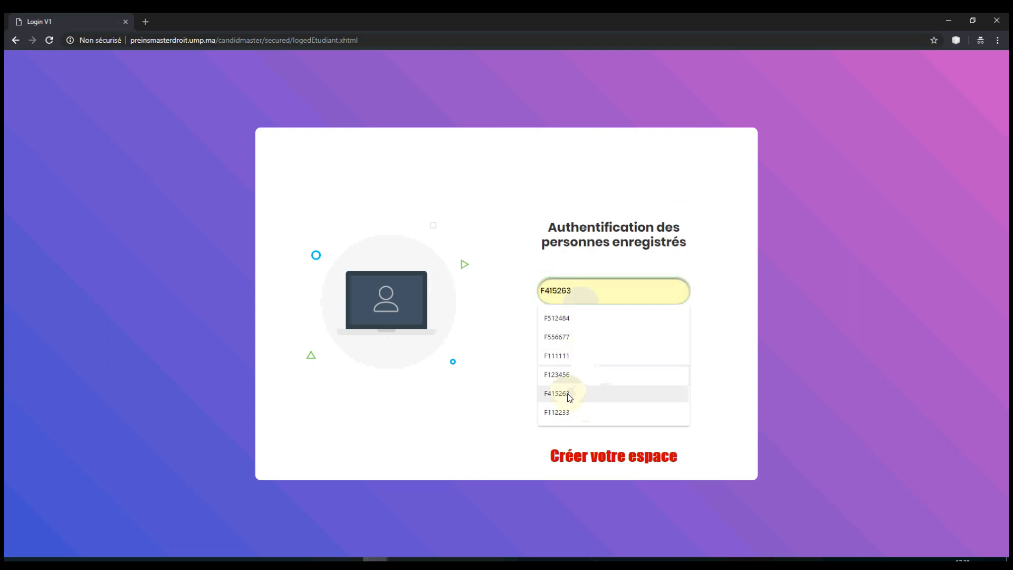
Step: Fill in the CIN login from the confirmation e-mail, enter the password, and sign in
{"action": "left_click", "coordinate": [306, 558]}
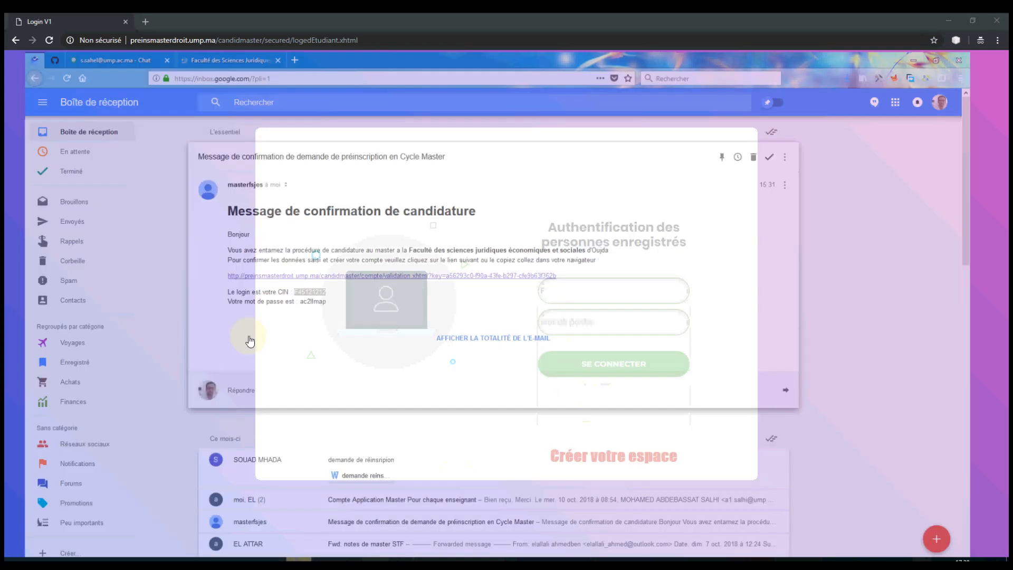
{"action": "key", "text": "alt+Tab"}
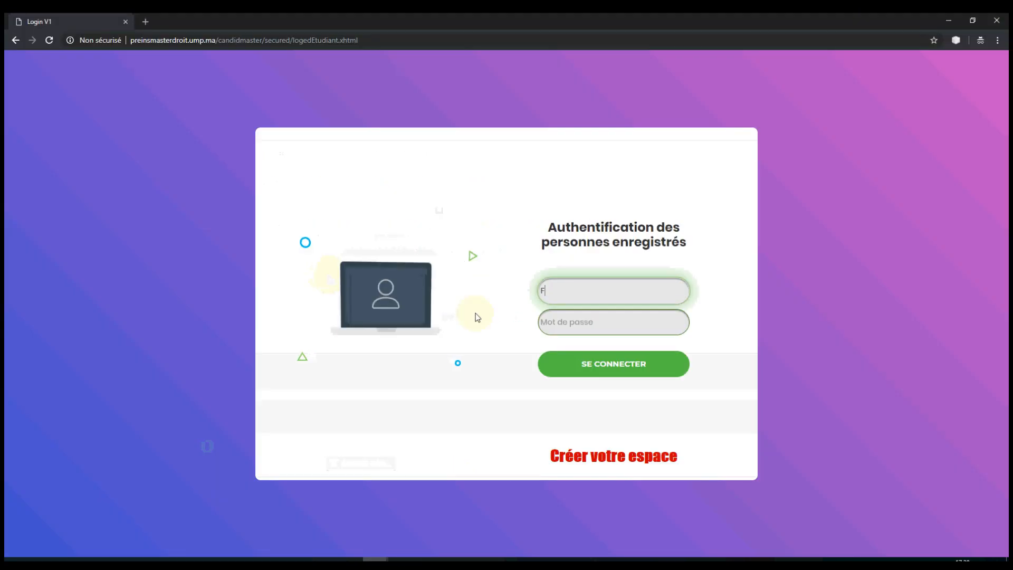
{"action": "left_click", "coordinate": [535, 294]}
{"action": "key", "text": "ctrl+v"}
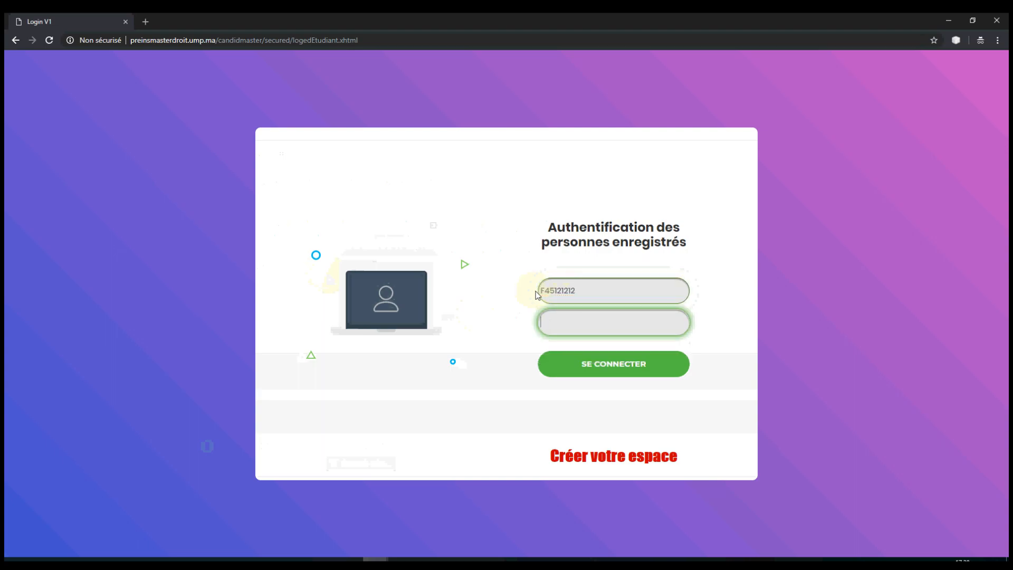
{"action": "type", "text": "•••"}
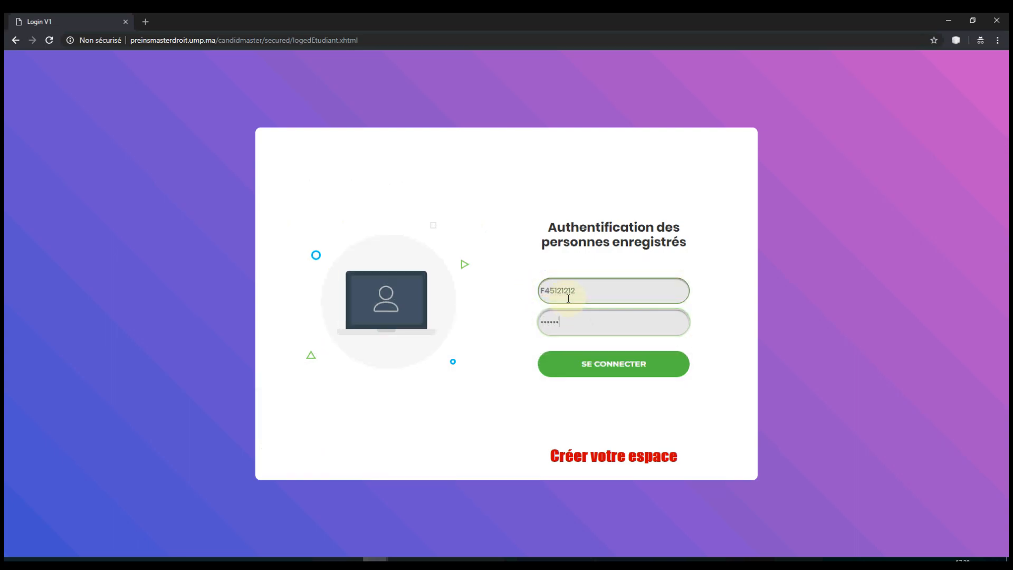
{"action": "left_click", "coordinate": [604, 357]}
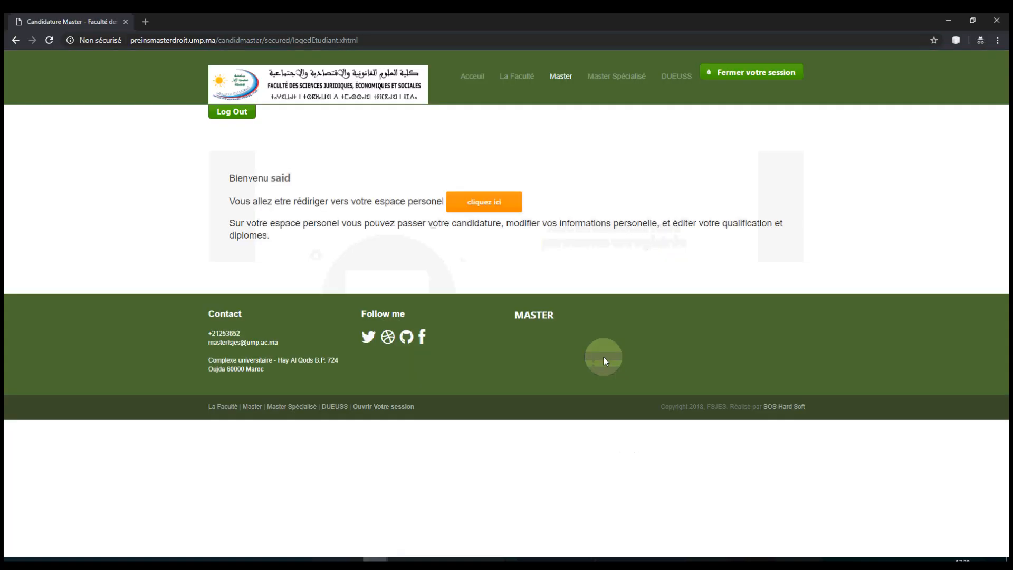
Step: From the candidate space, delete the EFD filière from the chosen filières
{"action": "left_click", "coordinate": [501, 204]}
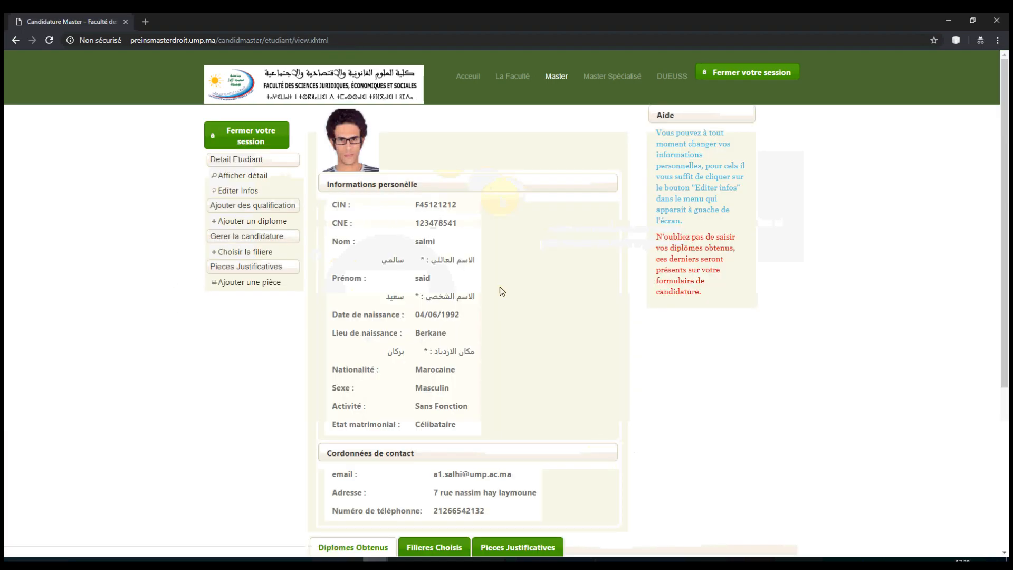
{"action": "scroll", "coordinate": [464, 296], "scroll_direction": "down", "scroll_amount": 4}
{"action": "left_click", "coordinate": [429, 341]}
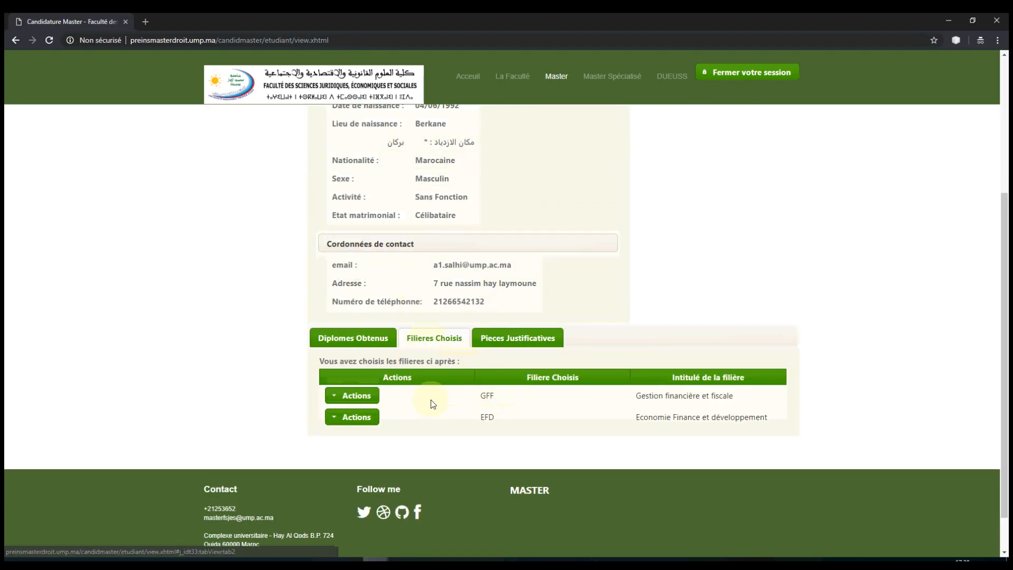
{"action": "left_click", "coordinate": [354, 417]}
{"action": "left_click", "coordinate": [360, 442]}
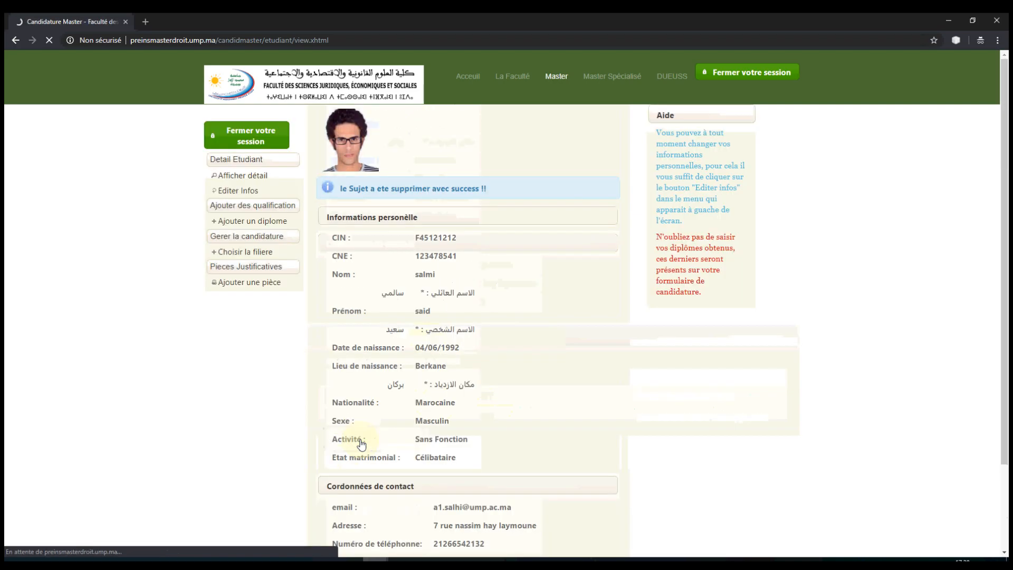
{"action": "left_click", "coordinate": [249, 254]}
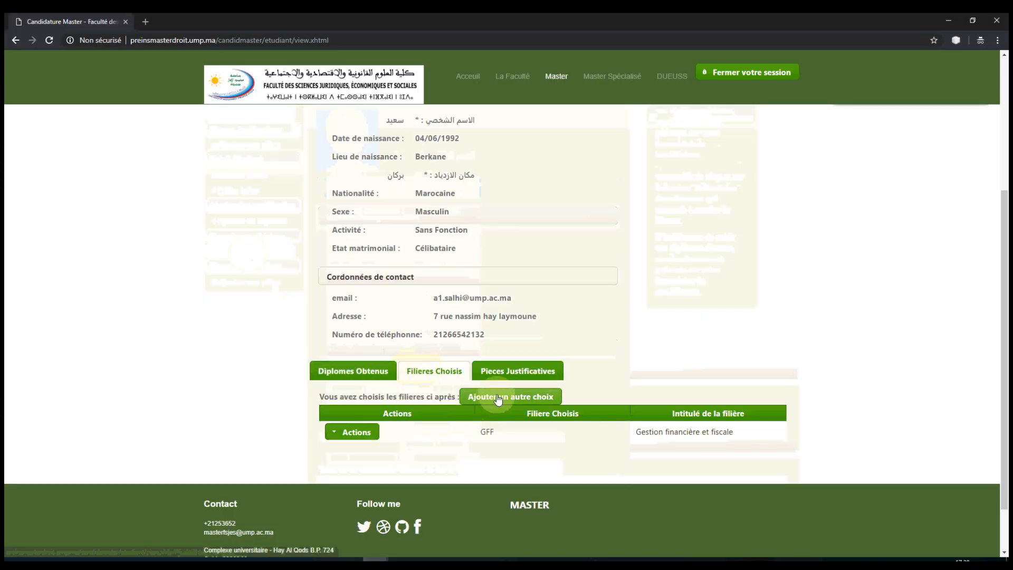
{"action": "scroll", "coordinate": [169, 265], "scroll_direction": "up", "scroll_amount": 4}
Step: Add STF as another chosen filière and confirm it now appears alongside GFF
{"action": "left_click", "coordinate": [254, 261]}
{"action": "left_click", "coordinate": [499, 348]}
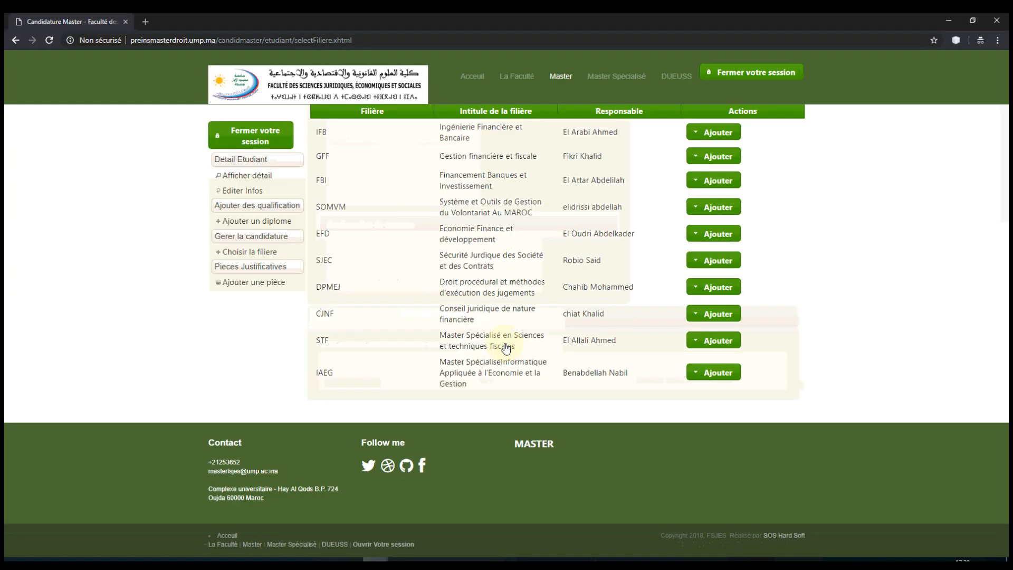
{"action": "left_click", "coordinate": [698, 343]}
{"action": "left_click", "coordinate": [710, 372]}
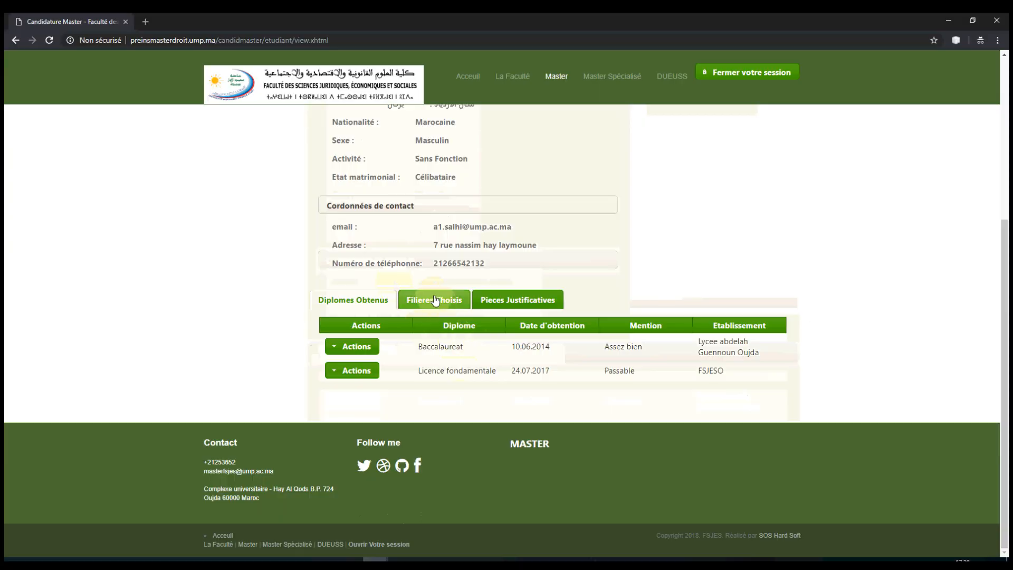
{"action": "left_click", "coordinate": [430, 299]}
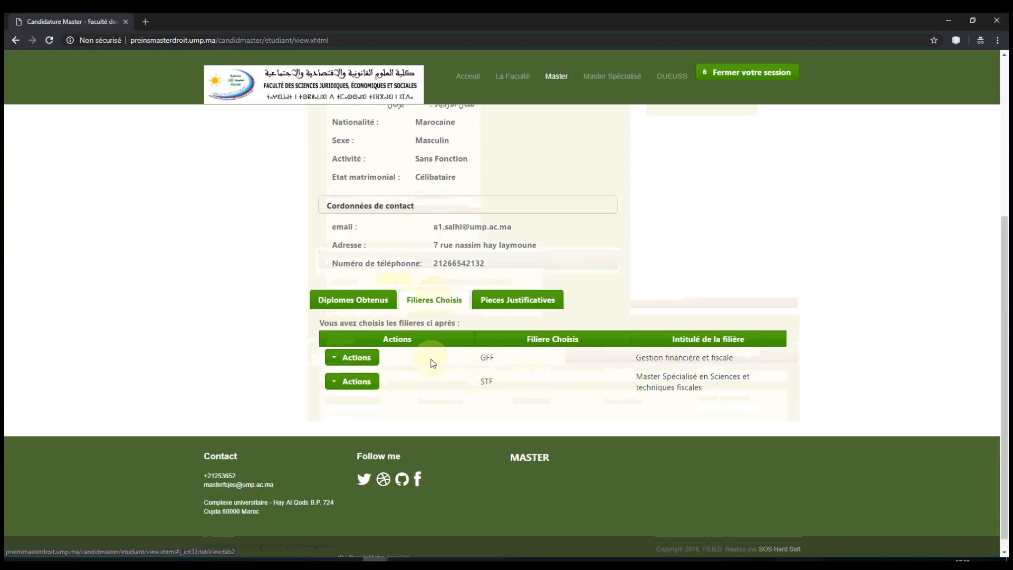
{"action": "left_click", "coordinate": [520, 301]}
Step: Collapse the CNI document, review the obtained diplomas, and return to the supporting documents list
{"action": "scroll", "coordinate": [359, 317], "scroll_direction": "down", "scroll_amount": 1}
{"action": "left_click", "coordinate": [361, 283]}
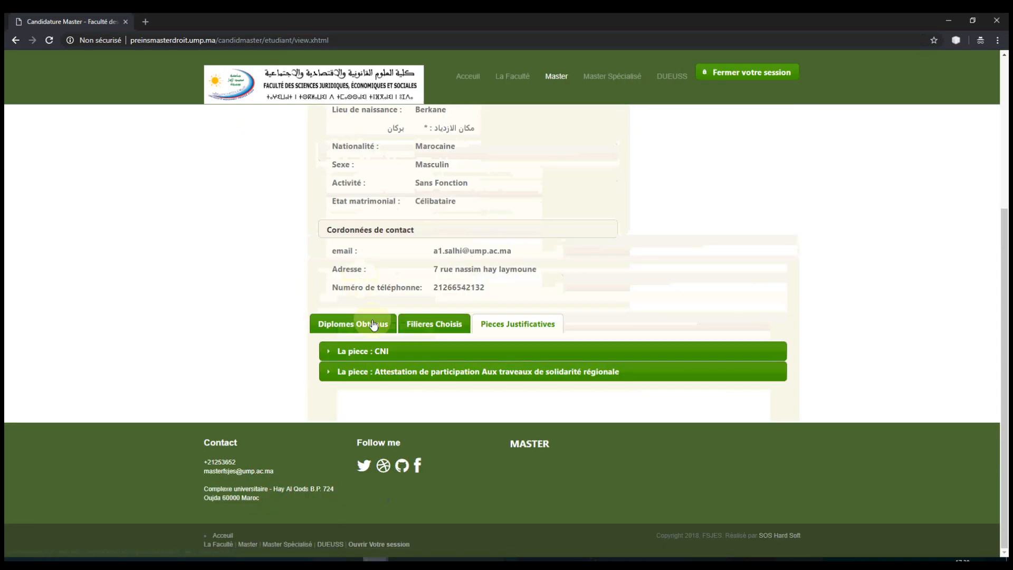
{"action": "left_click", "coordinate": [369, 323]}
{"action": "scroll", "coordinate": [214, 284], "scroll_direction": "up", "scroll_amount": 3}
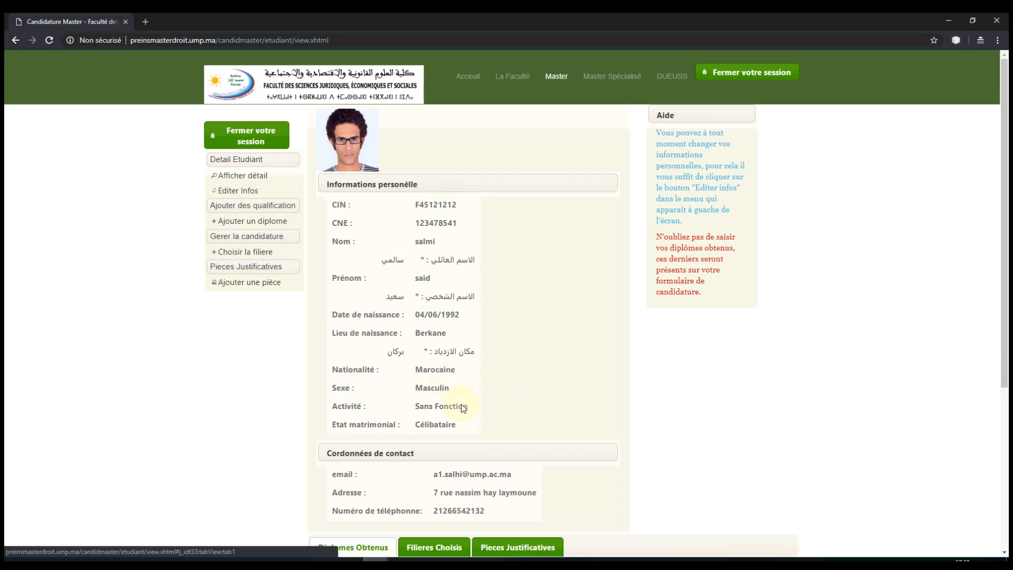
{"action": "scroll", "coordinate": [463, 408], "scroll_direction": "down", "scroll_amount": 3}
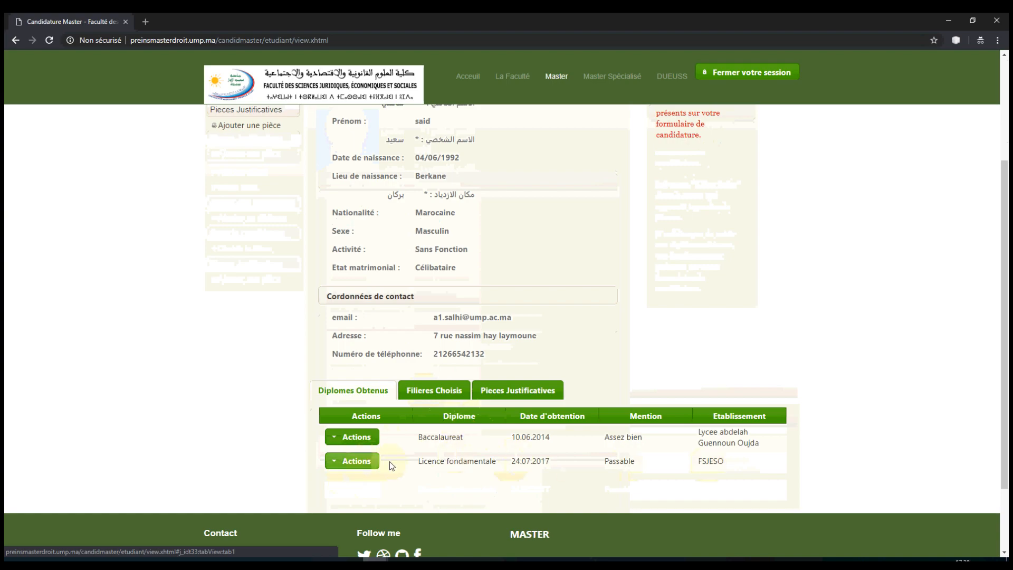
{"action": "left_click", "coordinate": [503, 393]}
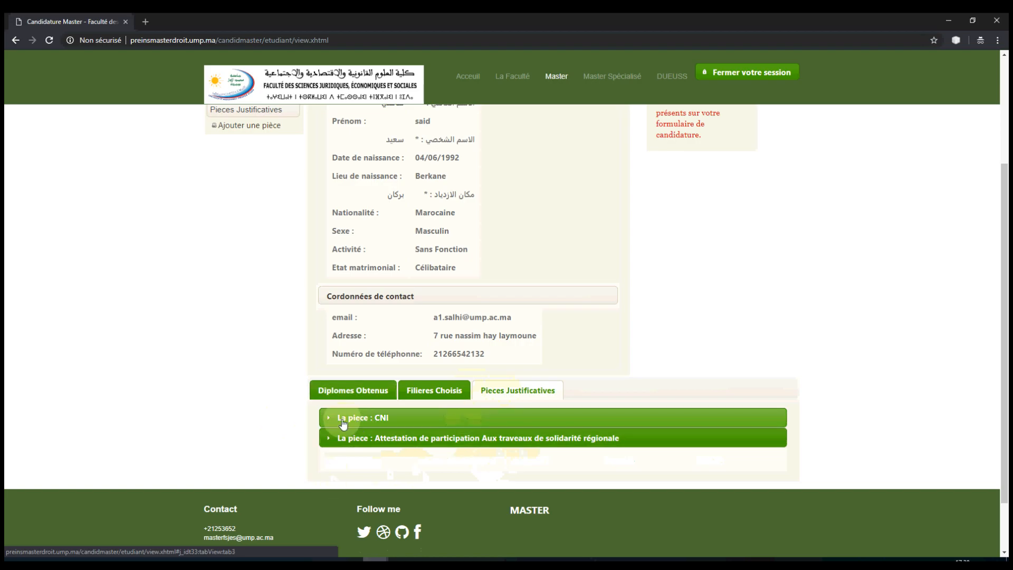
{"action": "scroll", "coordinate": [248, 343], "scroll_direction": "up", "scroll_amount": 3}
{"action": "scroll", "coordinate": [248, 343], "scroll_direction": "down", "scroll_amount": 4}
{"action": "scroll", "coordinate": [137, 314], "scroll_direction": "up", "scroll_amount": 4}
Step: Start a new supporting document with issue date 01/09/2017
{"action": "left_click", "coordinate": [234, 289]}
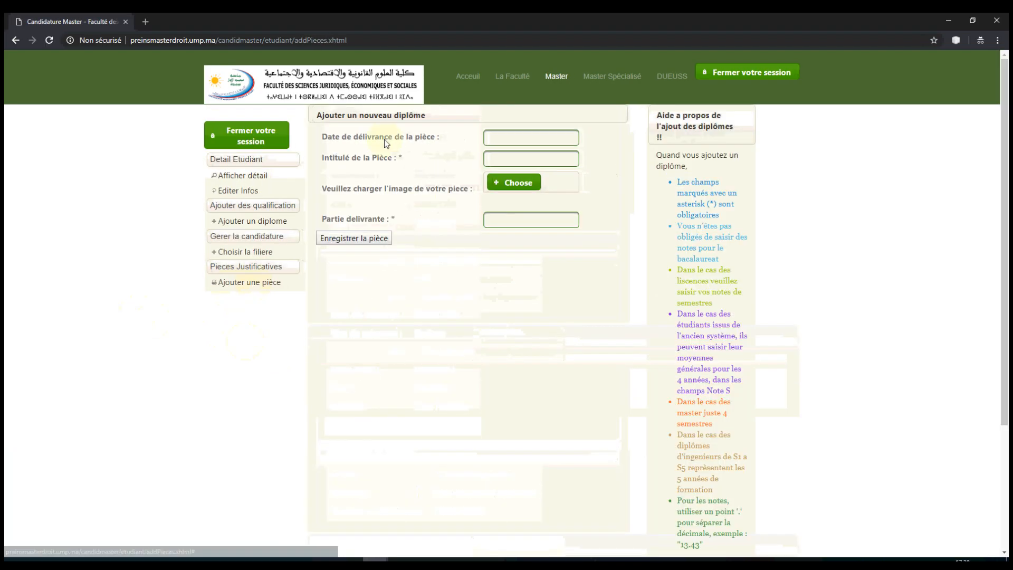
{"action": "left_click", "coordinate": [504, 139]}
{"action": "left_click", "coordinate": [581, 157]}
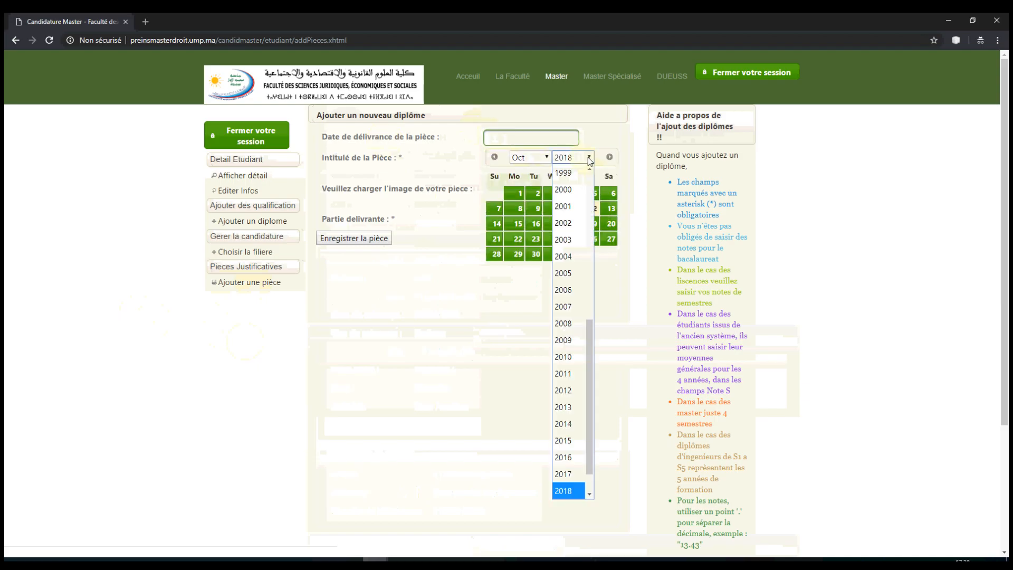
{"action": "left_click", "coordinate": [569, 475]}
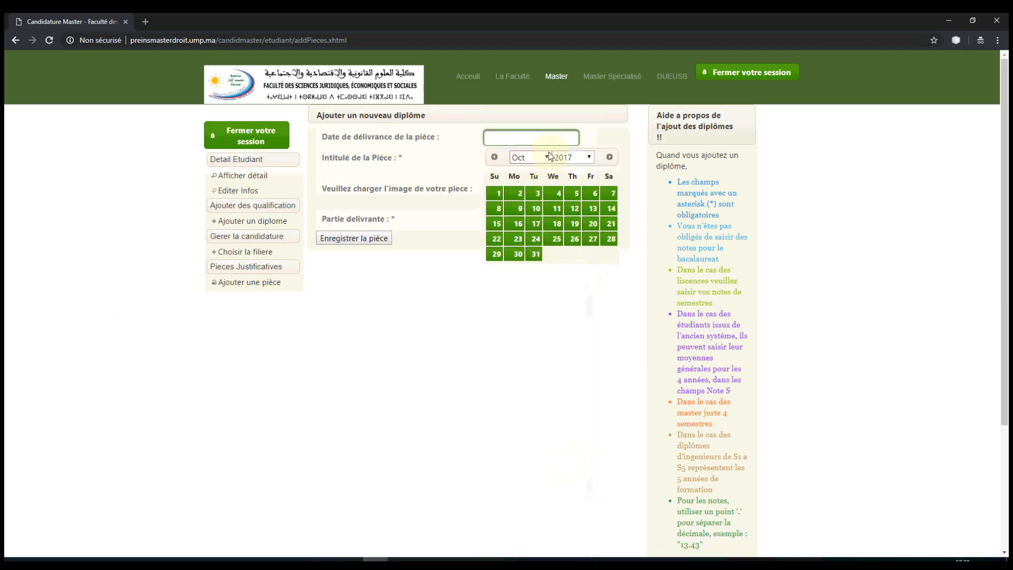
{"action": "left_click", "coordinate": [528, 157]}
{"action": "left_click", "coordinate": [528, 307]}
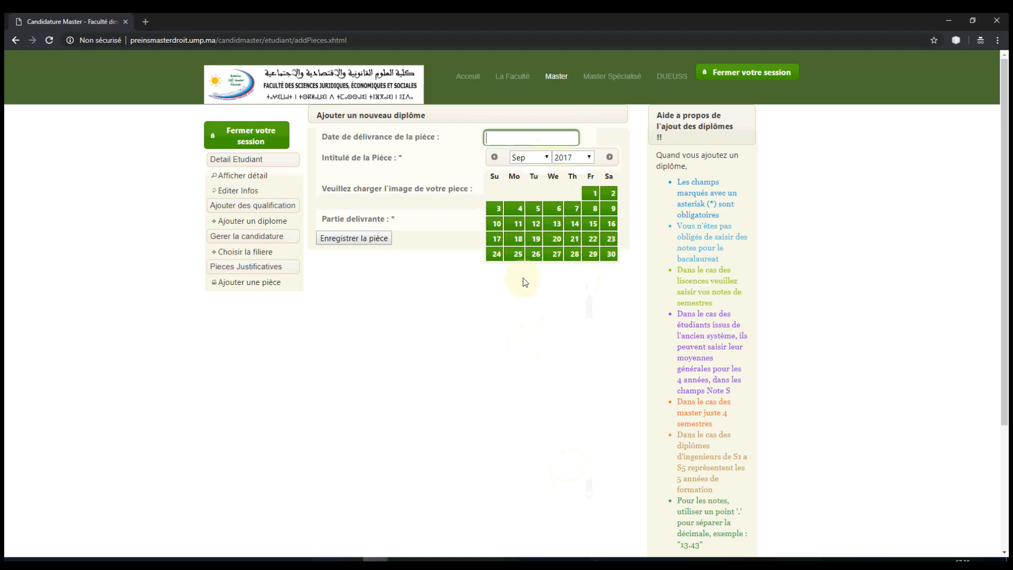
{"action": "left_click", "coordinate": [593, 194]}
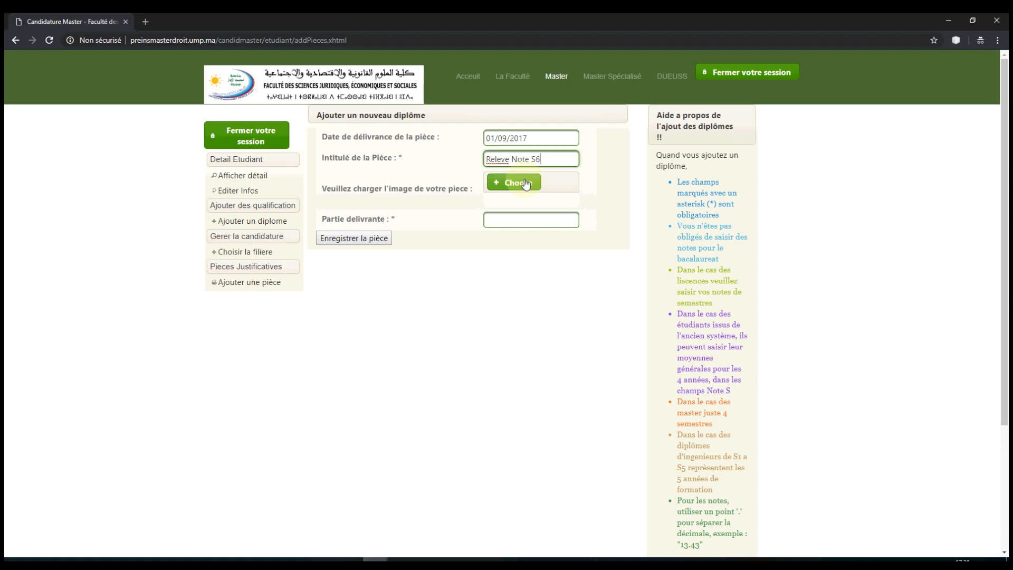
Step: Title it 'Relevé Note S6', attach the ReleveN6 image, set issuer FSJESO, and save
{"action": "right_click", "coordinate": [495, 159]}
{"action": "left_click", "coordinate": [516, 169]}
{"action": "left_click", "coordinate": [507, 182]}
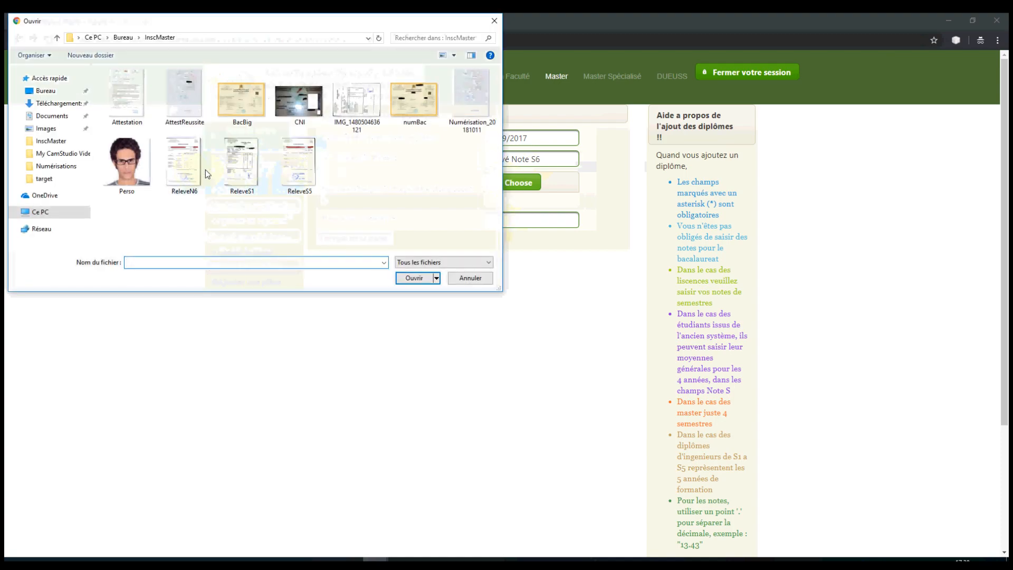
{"action": "left_click", "coordinate": [414, 280]}
{"action": "left_click", "coordinate": [500, 223]}
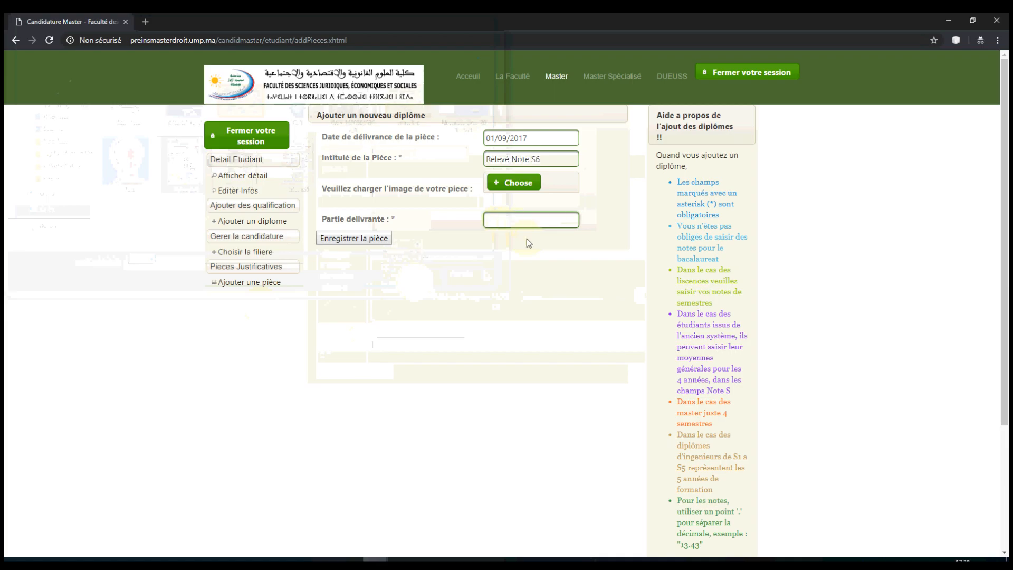
{"action": "type", "text": "FSJESO"}
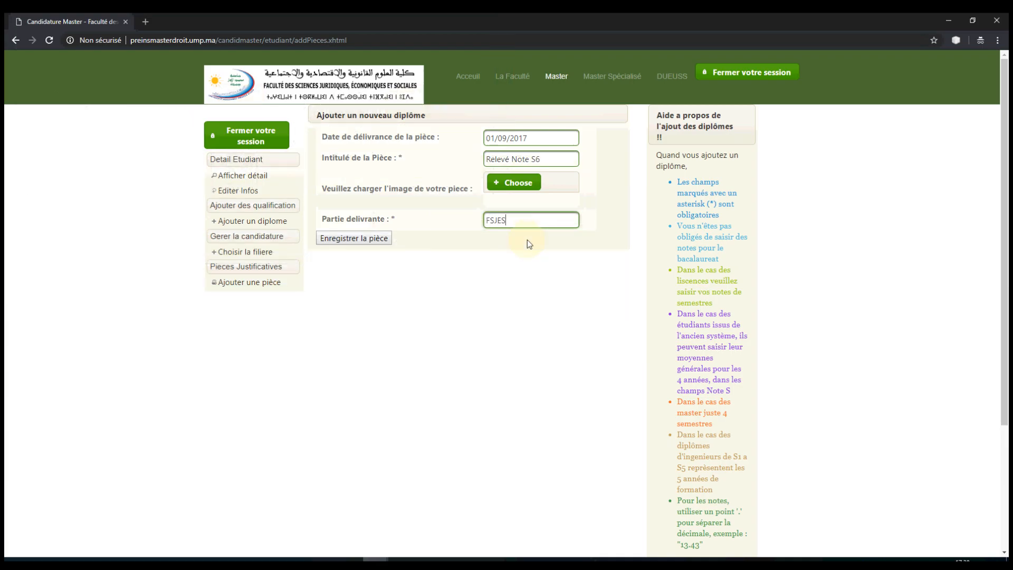
{"action": "left_click", "coordinate": [365, 238]}
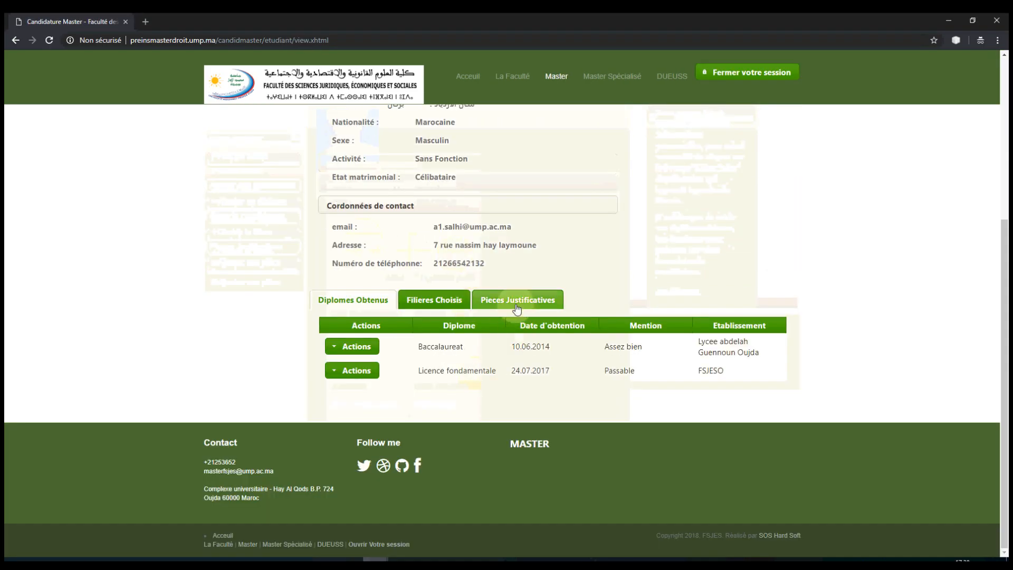
Step: Verify the Relevé Note S6 transcript image among the pieces, then log out of the session
{"action": "left_click", "coordinate": [516, 300]}
{"action": "left_click", "coordinate": [355, 328]}
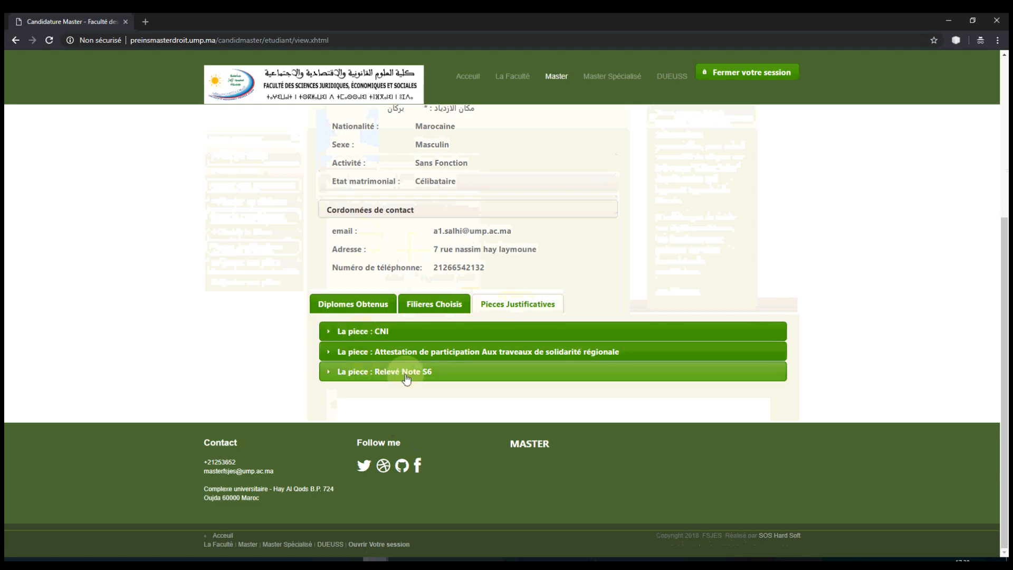
{"action": "left_click", "coordinate": [407, 367]}
{"action": "scroll", "coordinate": [409, 359], "scroll_direction": "down", "scroll_amount": 11}
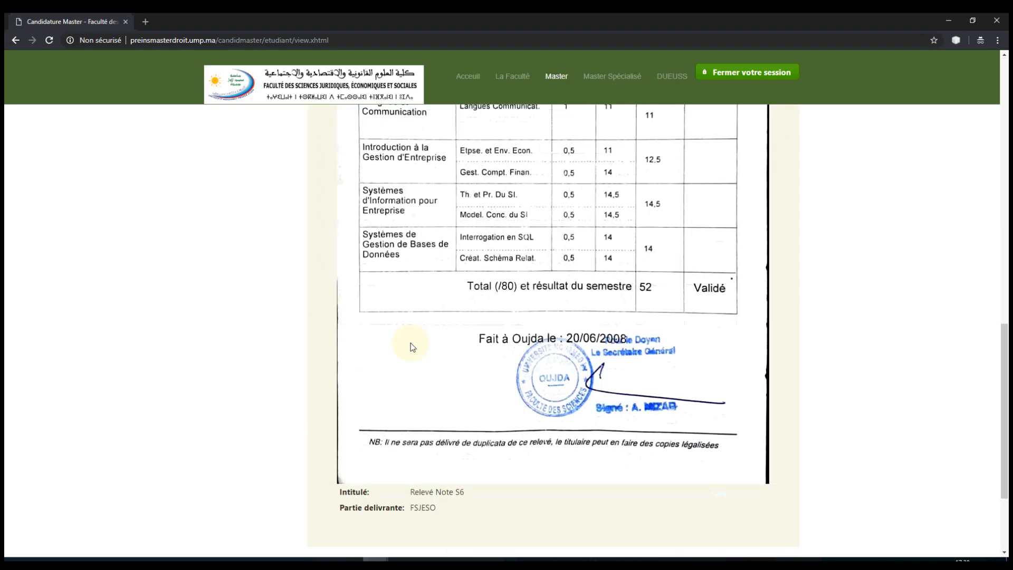
{"action": "scroll", "coordinate": [412, 346], "scroll_direction": "up", "scroll_amount": 8}
{"action": "scroll", "coordinate": [413, 346], "scroll_direction": "up", "scroll_amount": 7}
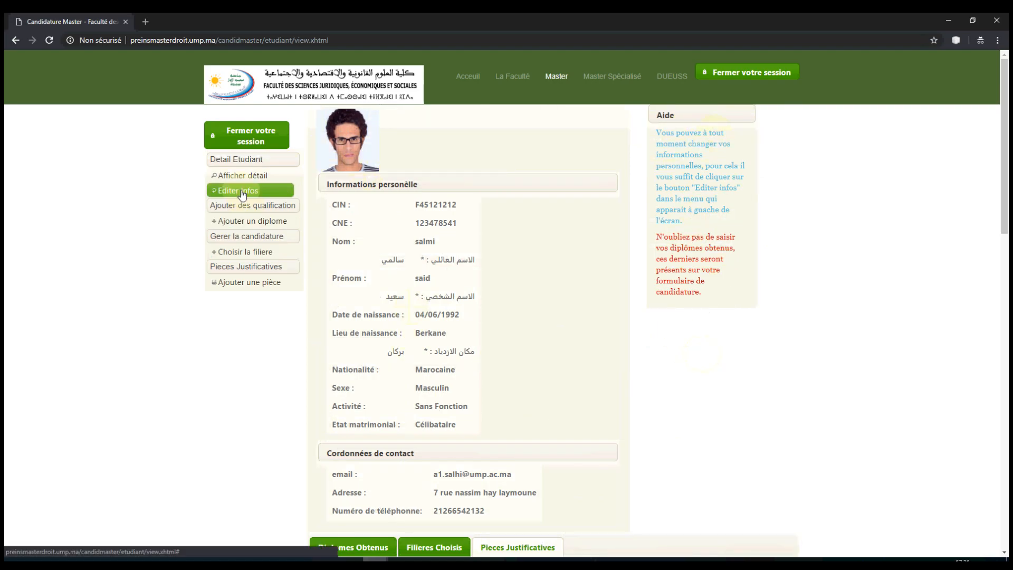
{"action": "left_click", "coordinate": [251, 140]}
{"action": "mouse_move", "coordinate": [421, 551]}
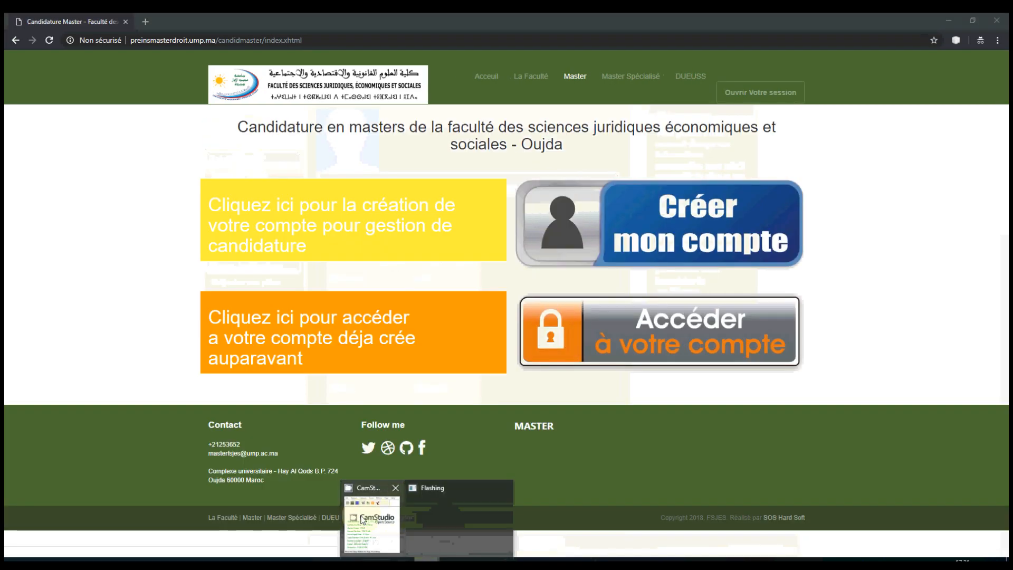